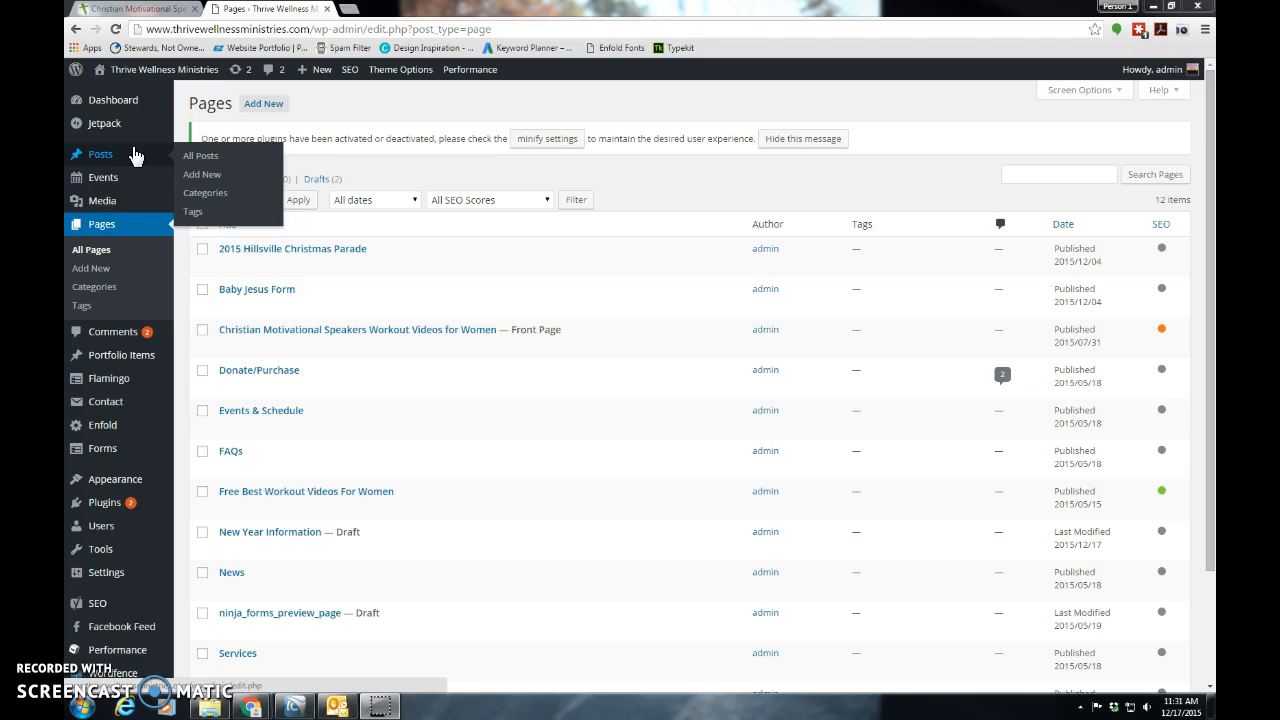
# - Create a new page titled "New Year Information"
pyautogui.click(101, 224)
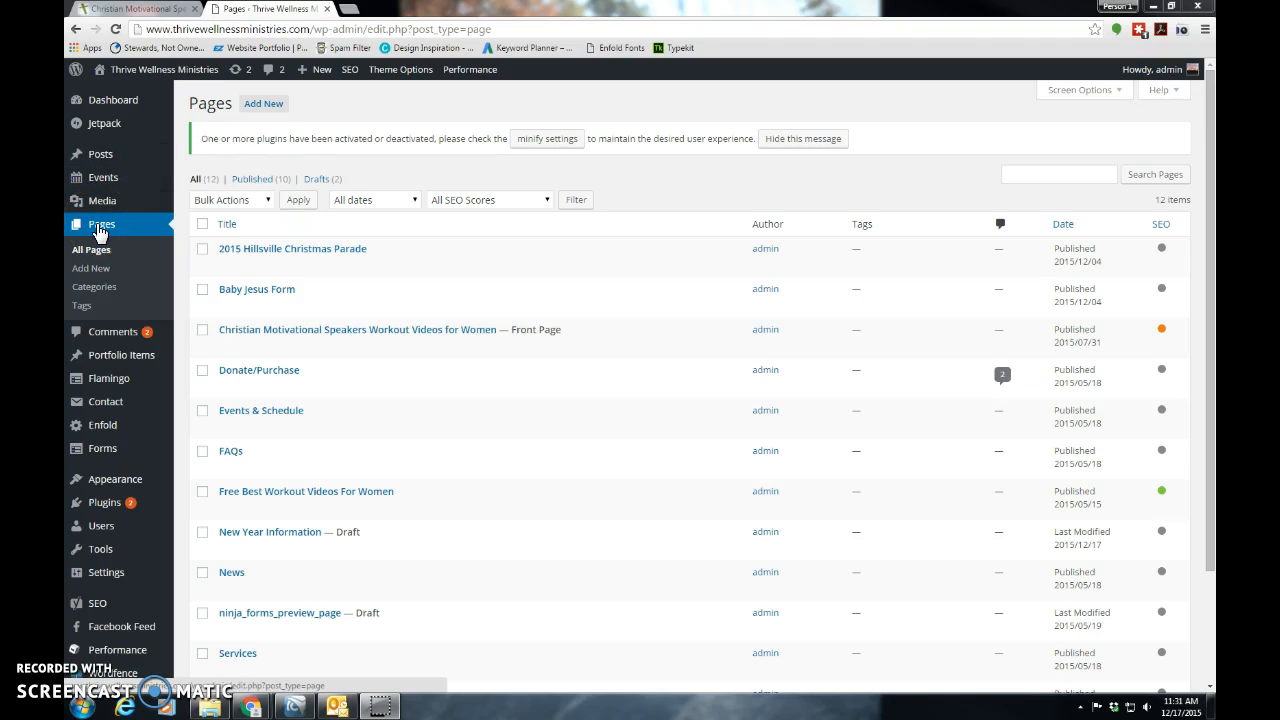
pyautogui.click(256, 105)
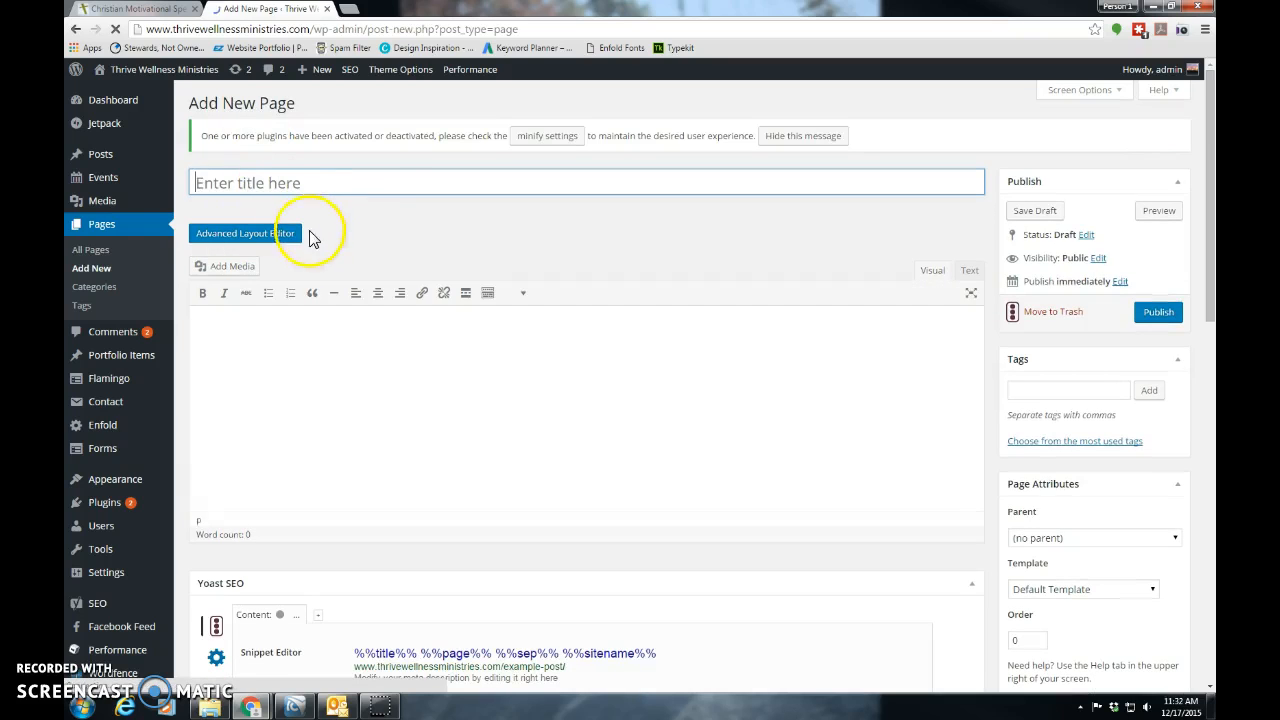
pyautogui.click(369, 184)
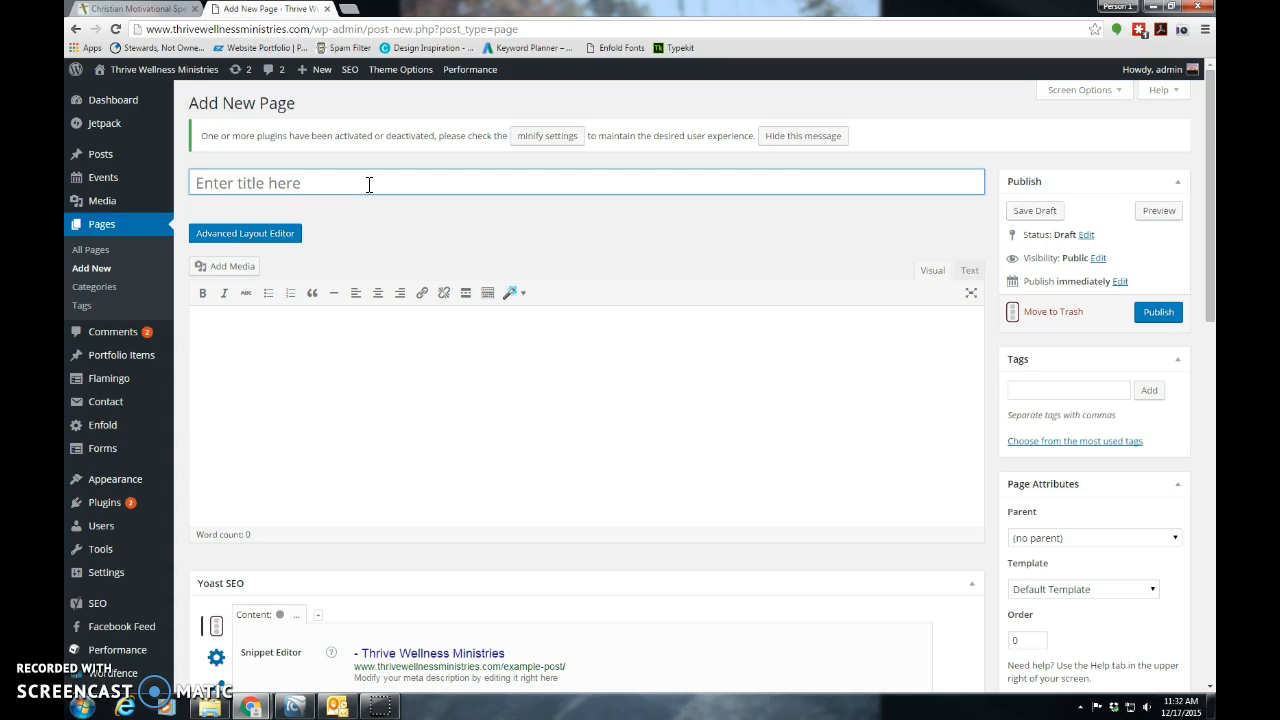
pyautogui.write('New Year Information')
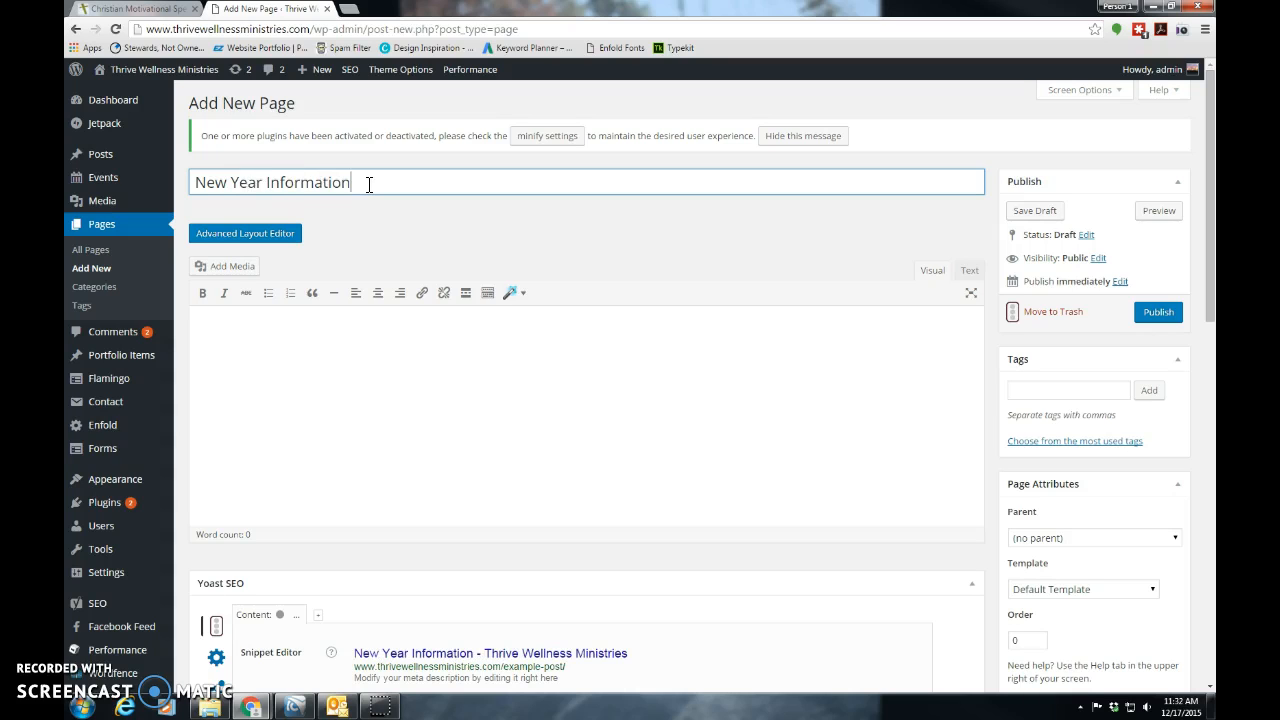
# - Enter the body text "Some text. This is some text." and format it as bold italic
pyautogui.click(490, 346)
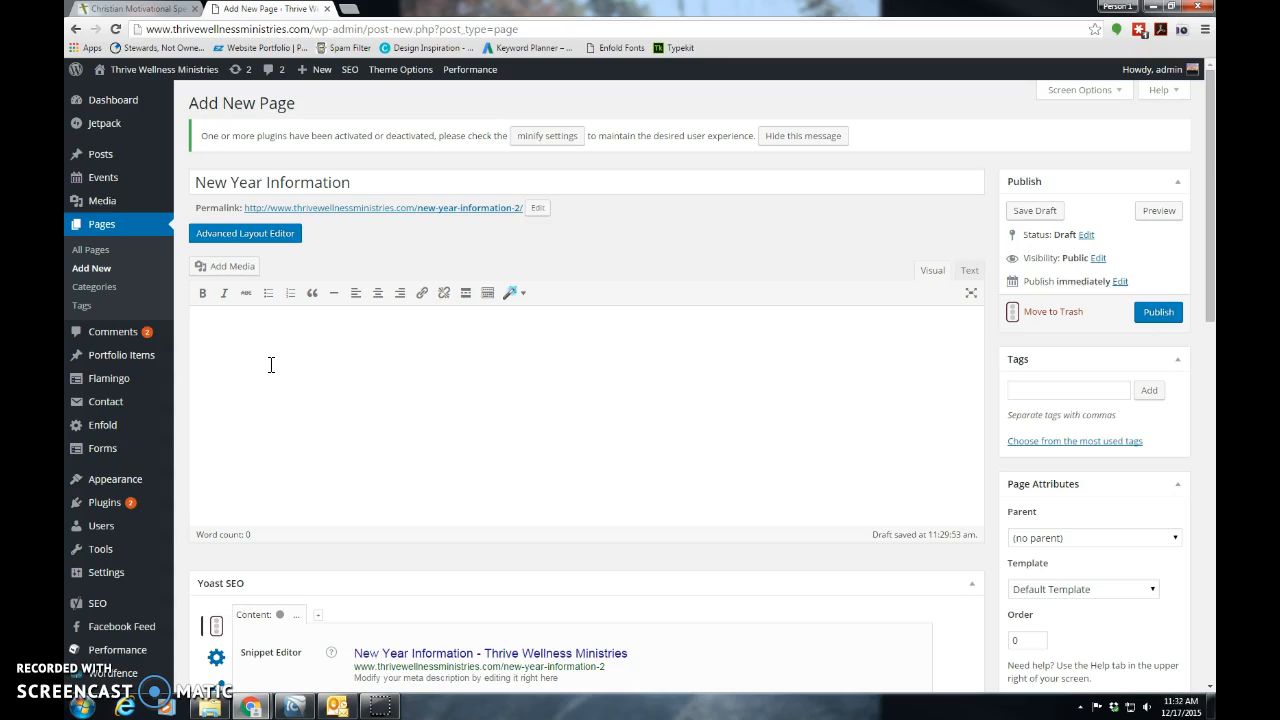
pyautogui.write('e text. This is some text.')
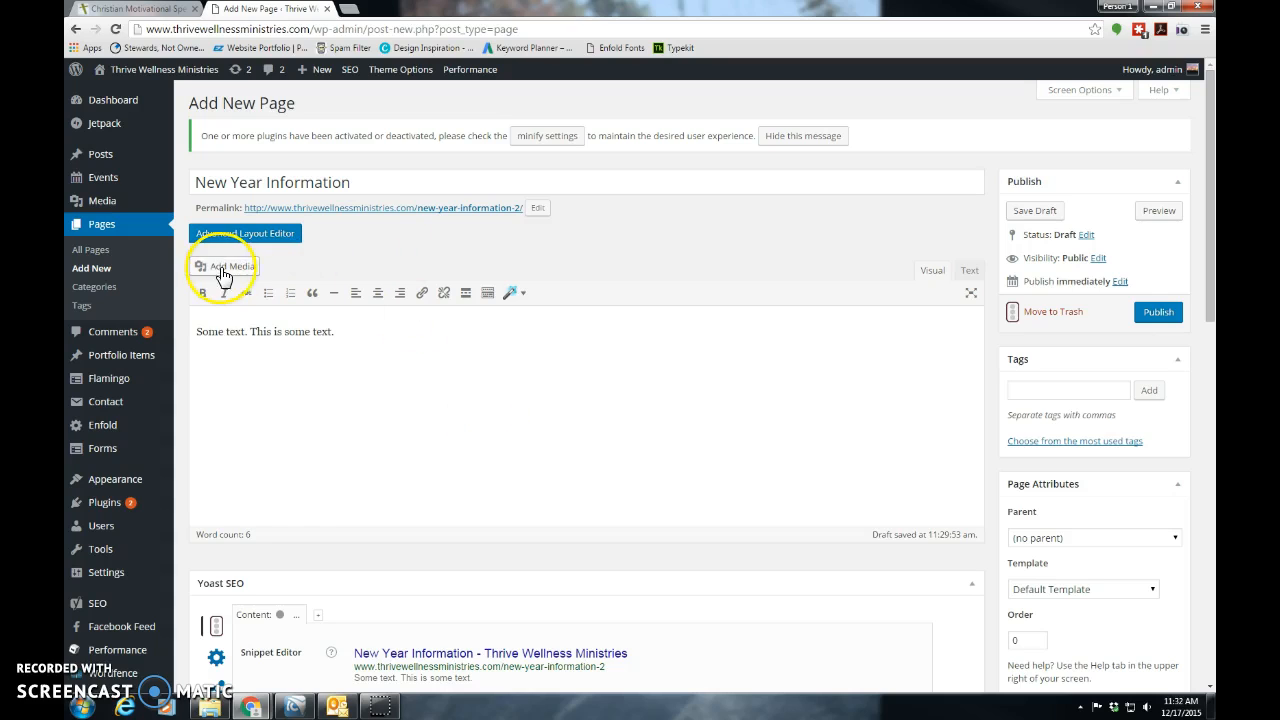
pyautogui.moveTo(338, 332); pyautogui.dragTo(193, 331)
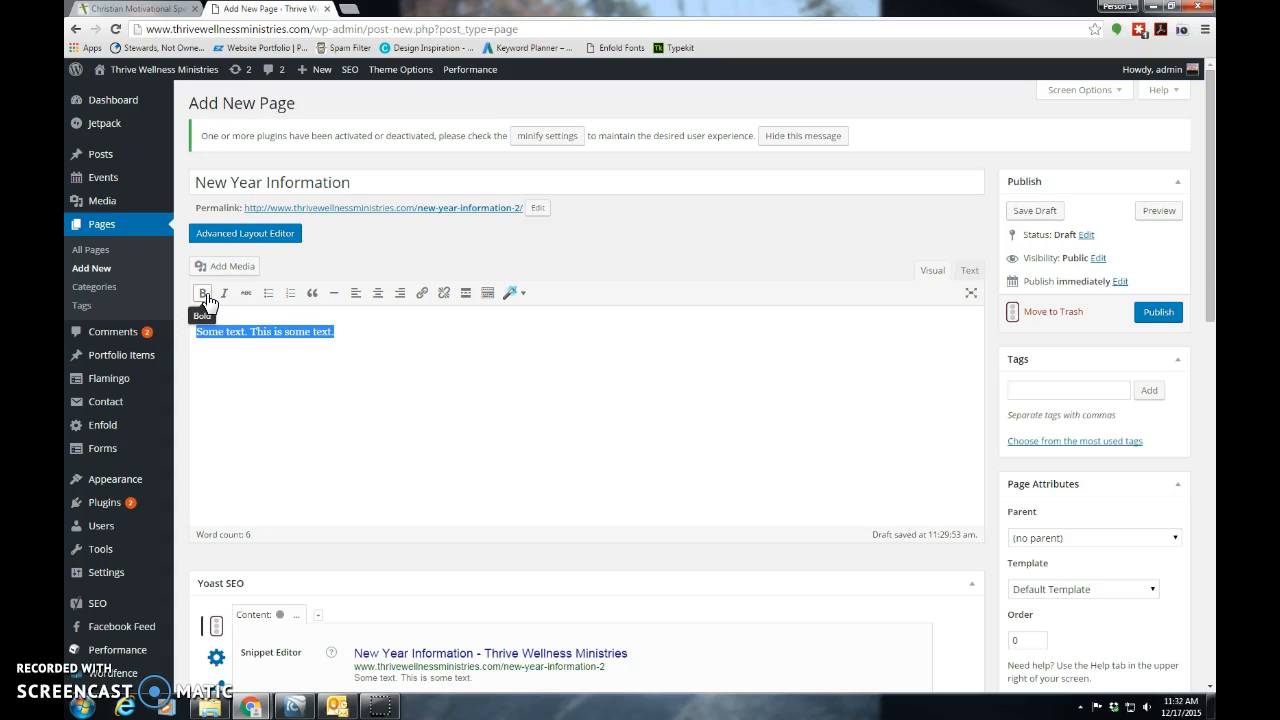
pyautogui.click(204, 294)
pyautogui.click(224, 293)
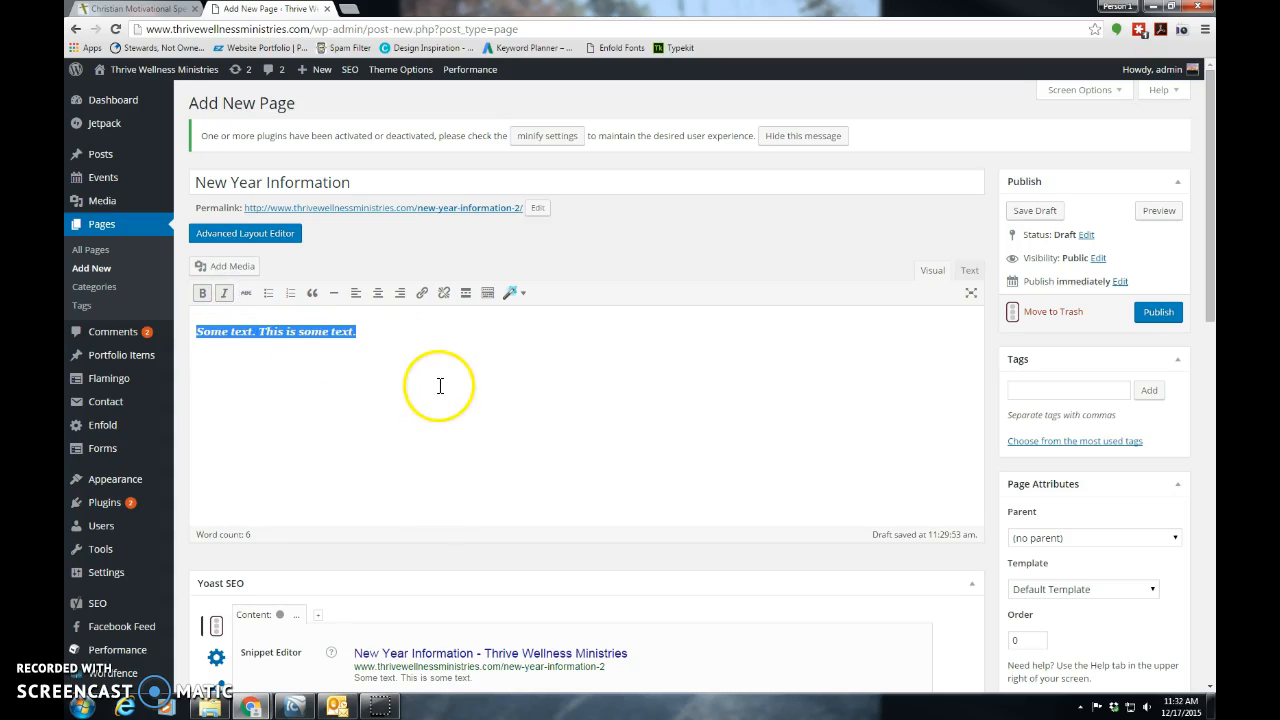
# - Try center and right alignment on the selected body text, and align it left again
pyautogui.click(377, 293)
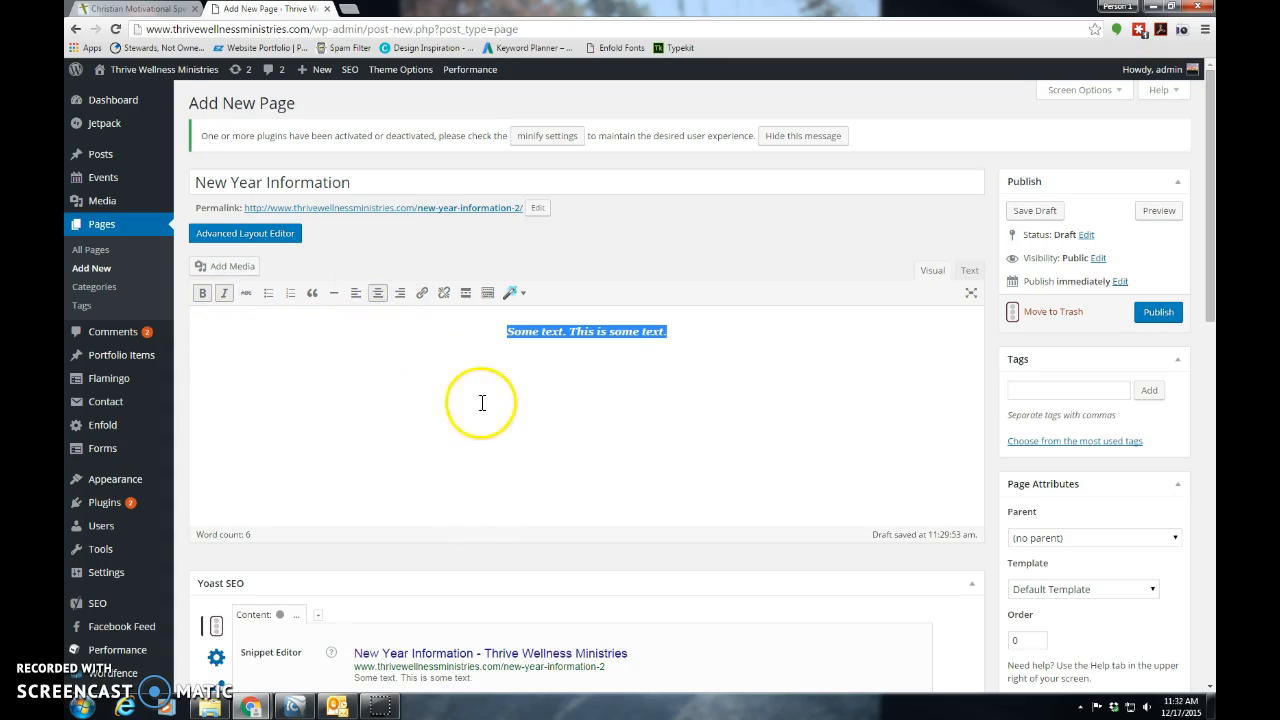
pyautogui.click(400, 293)
pyautogui.click(355, 293)
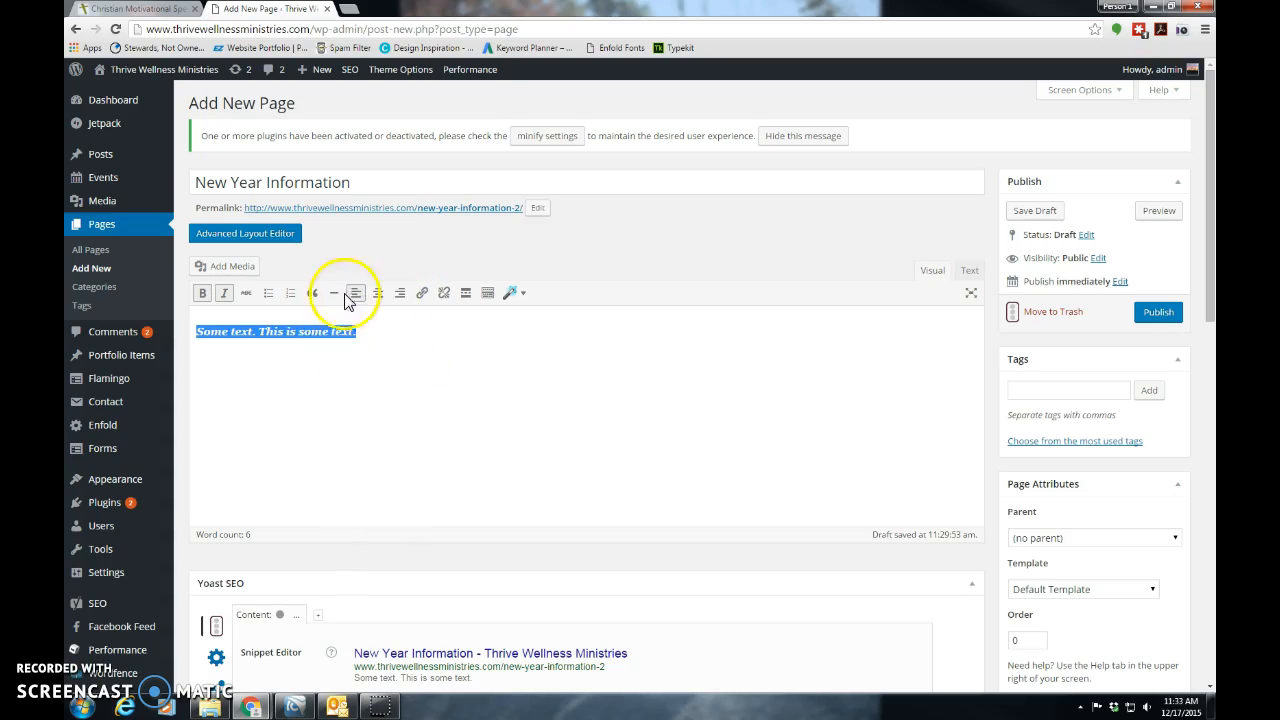
# - Replace the selected body text with a horizontal line and delete that line
pyautogui.click(333, 293)
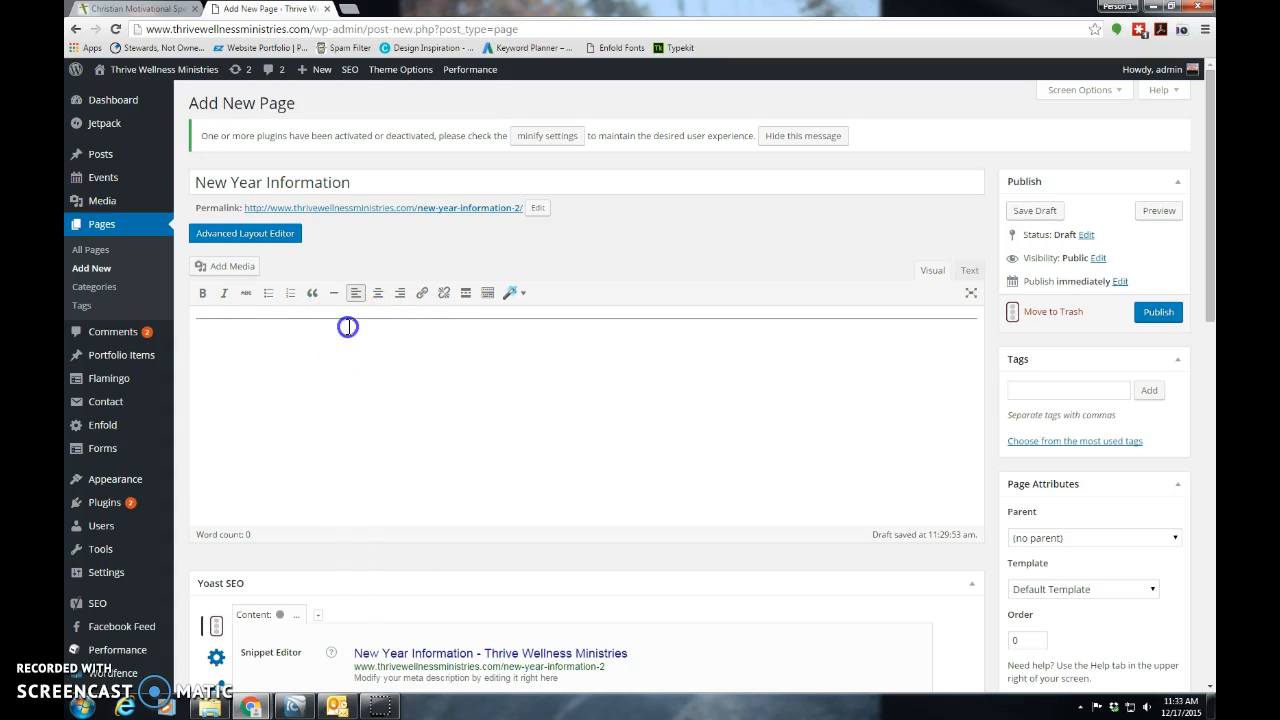
pyautogui.click(263, 317)
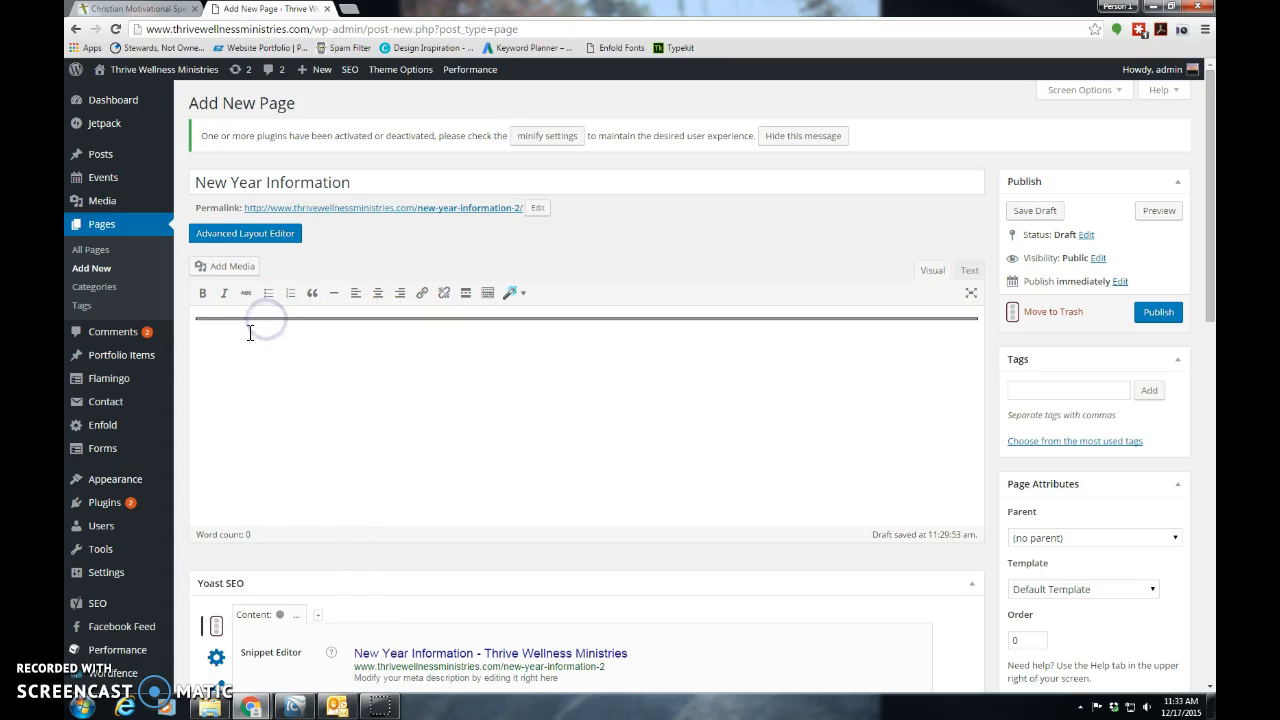
pyautogui.press('Delete')
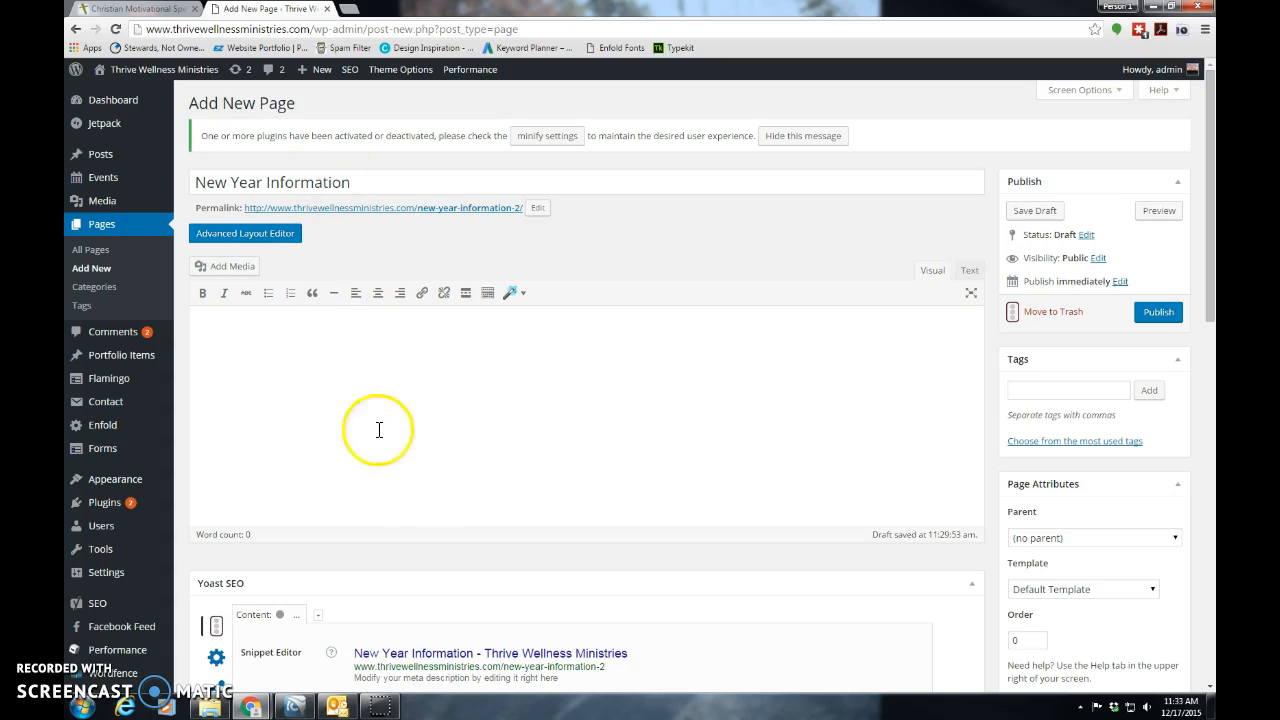
# - Clear the leftovers in the page body and enter the plain text "This is some text."
pyautogui.press('BackSpace')
pyautogui.press('BackSpace')
pyautogui.press('BackSpace')
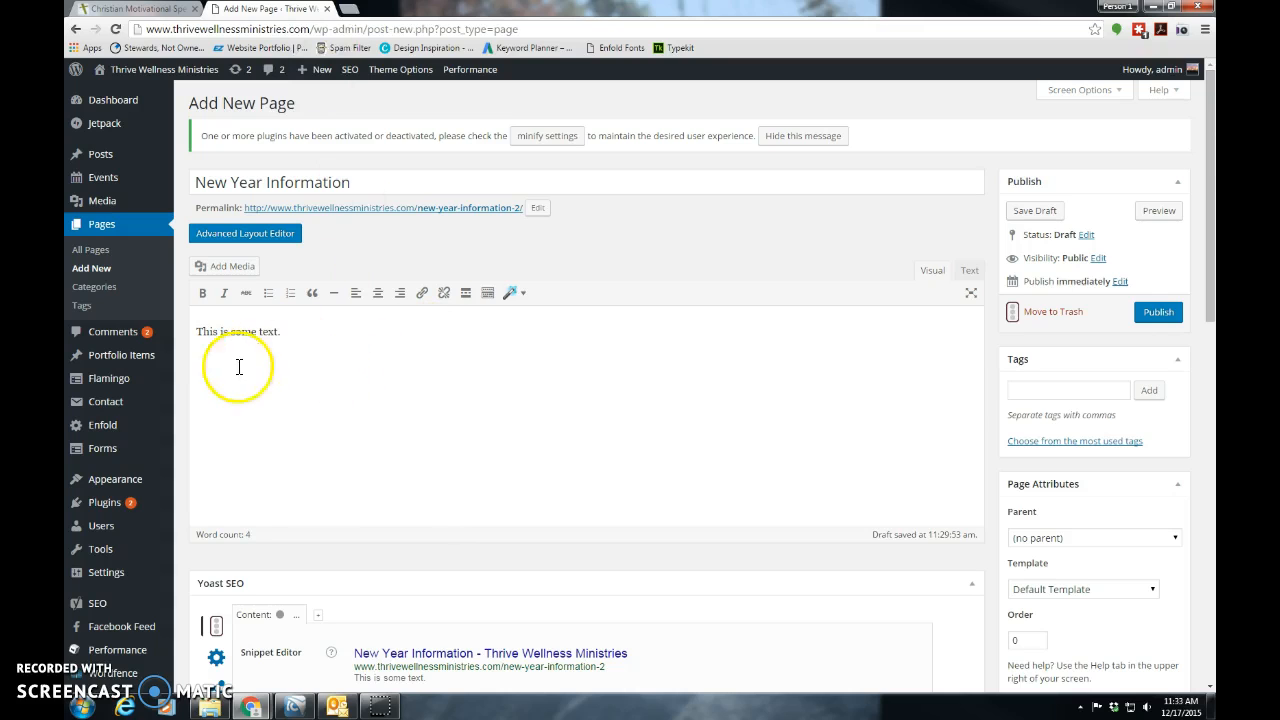
# - Browse the media library for an image to add and select the purple freeseminar.jpg
pyautogui.click(222, 270)
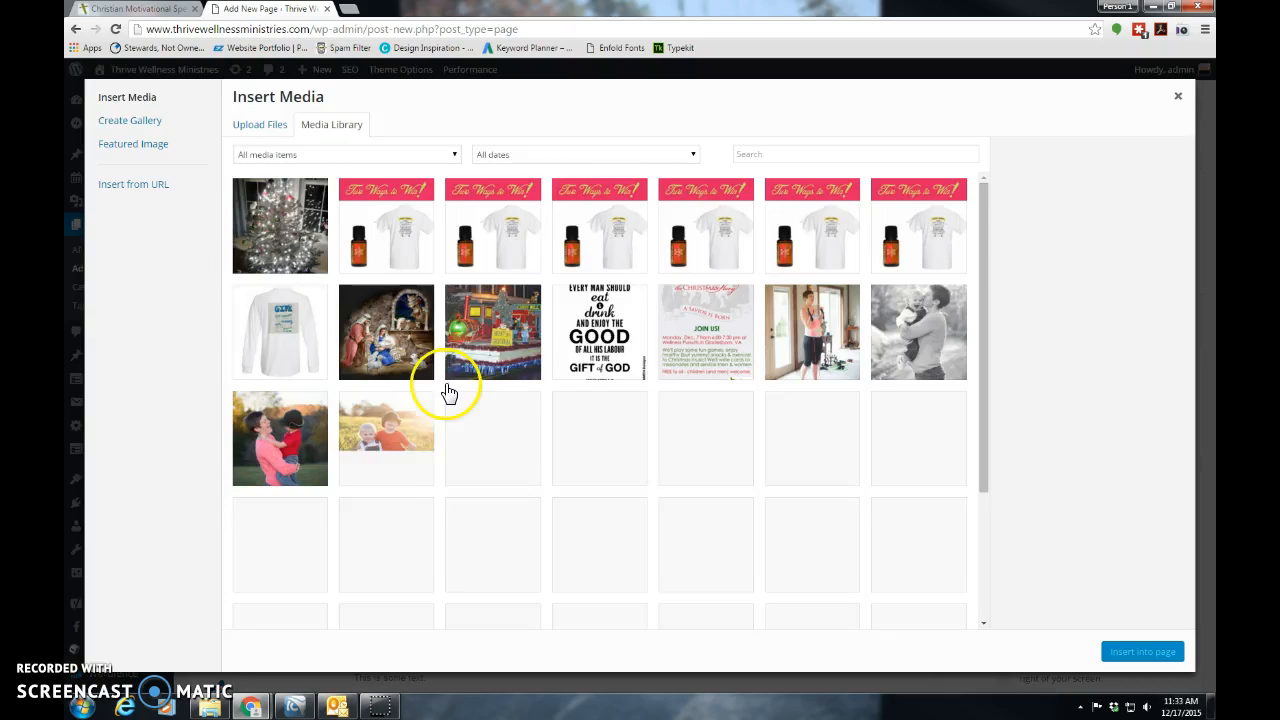
pyautogui.click(986, 300)
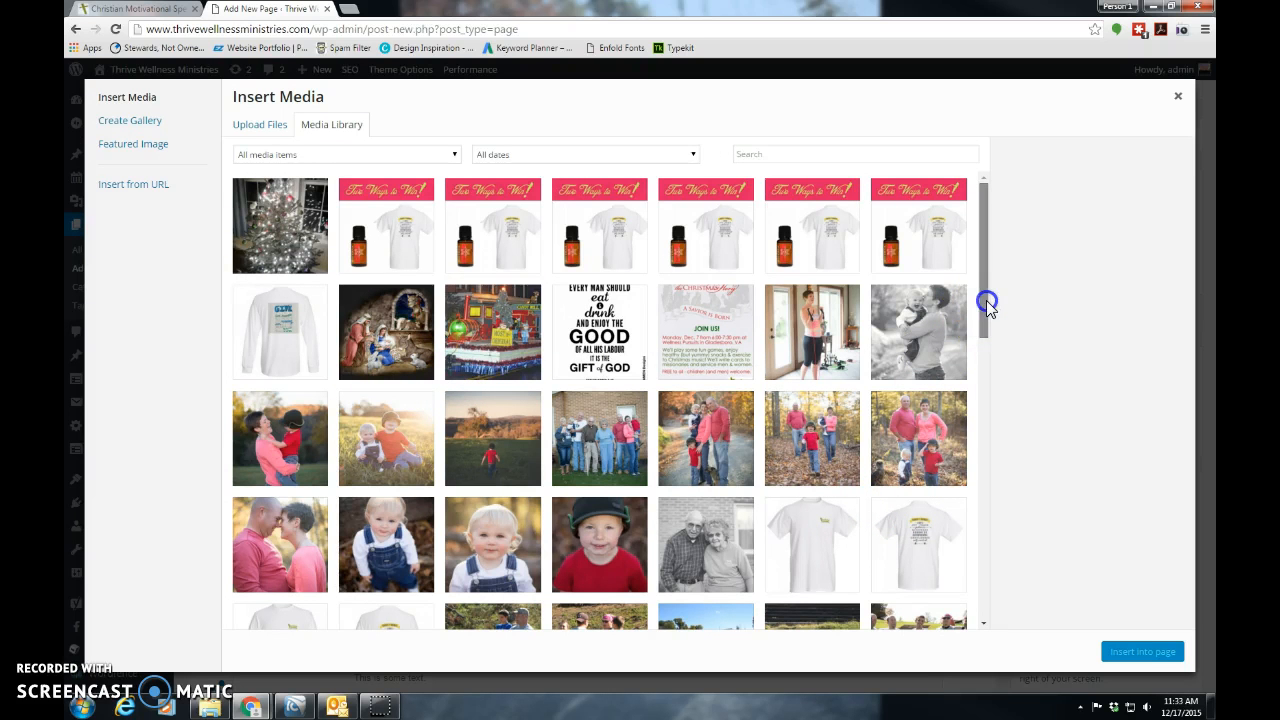
pyautogui.moveTo(986, 304); pyautogui.dragTo(987, 572)
pyautogui.scroll(-3, 975, 565)
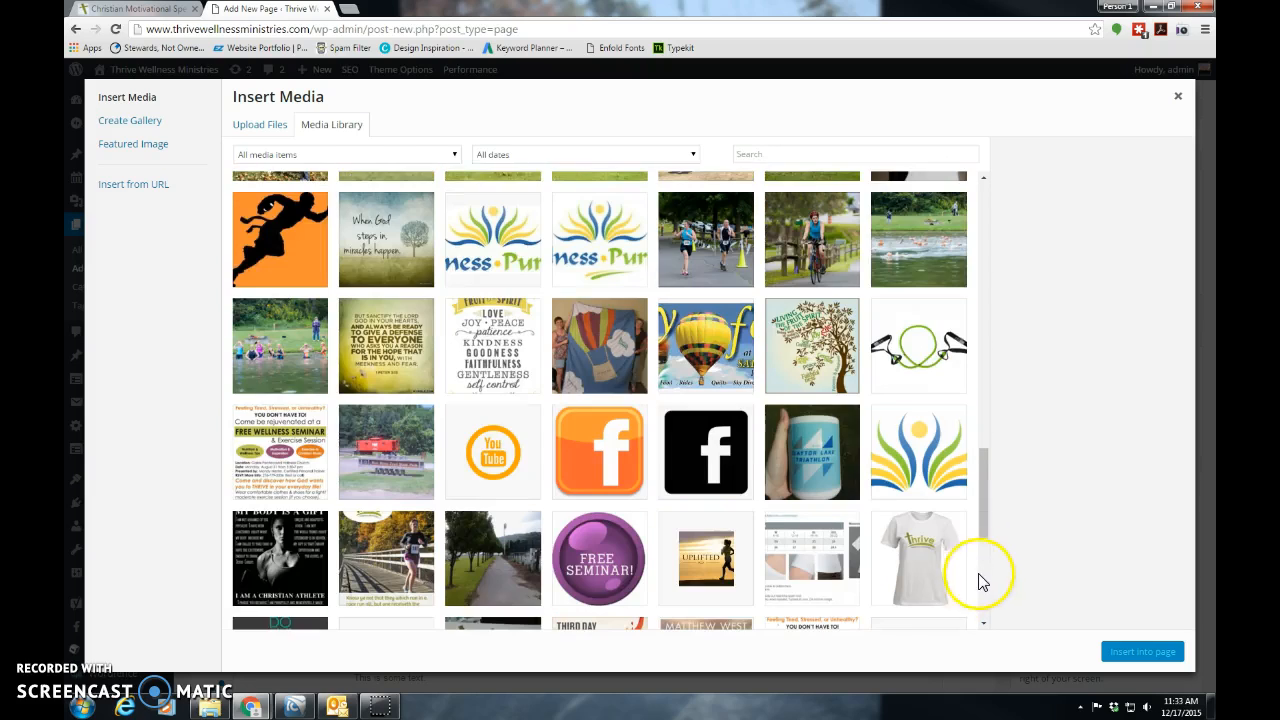
pyautogui.scroll(-1, 988, 560)
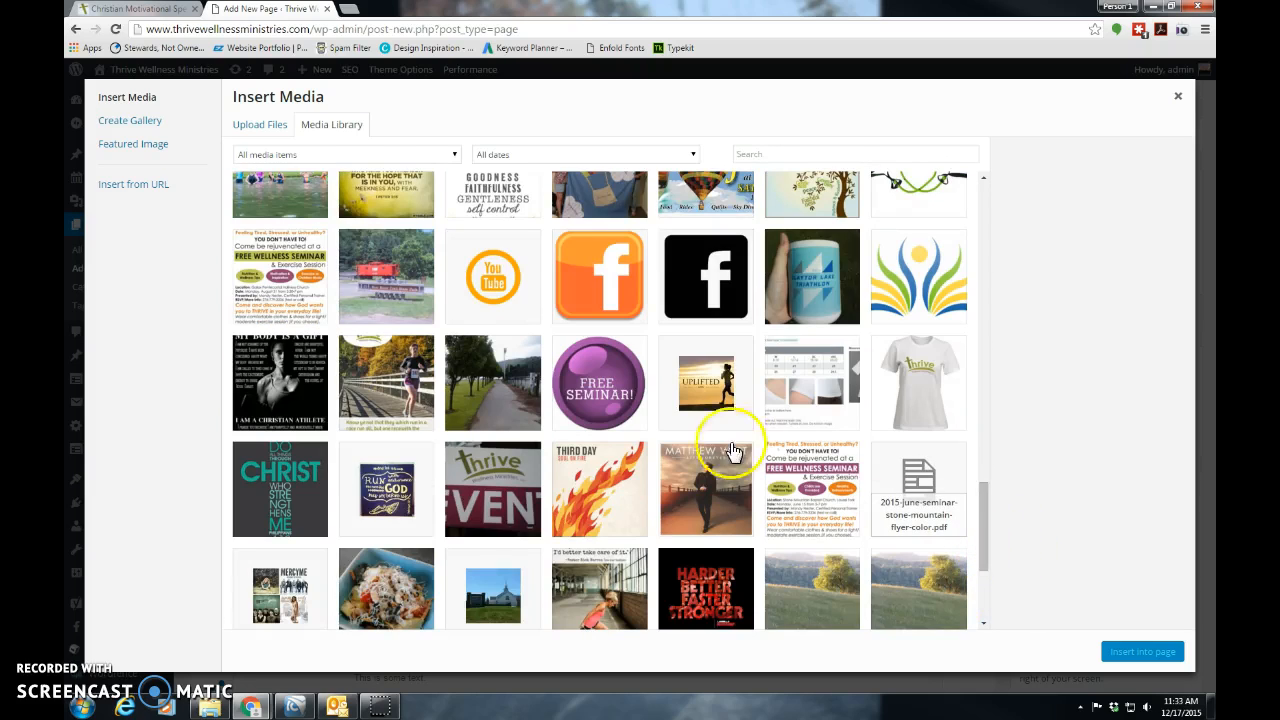
pyautogui.click(600, 397)
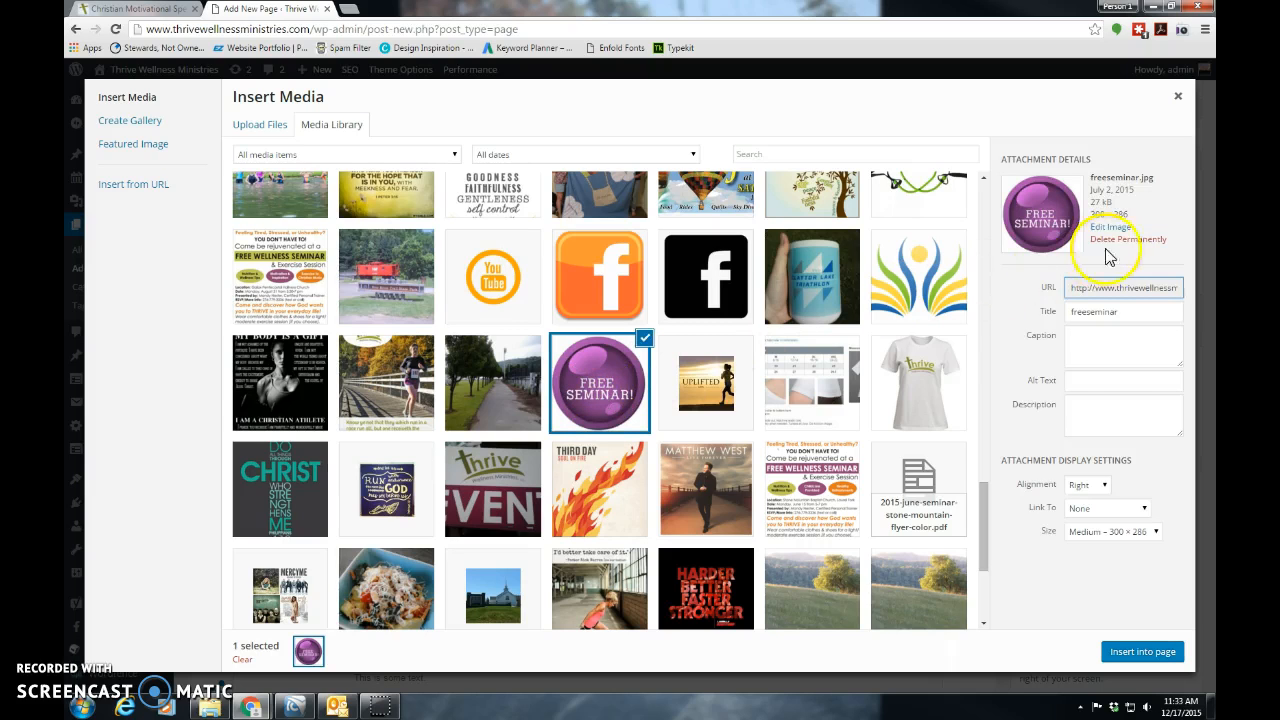
# - Give the selected image the caption "Caption this is."
pyautogui.click(1087, 346)
pyautogui.click(1107, 360)
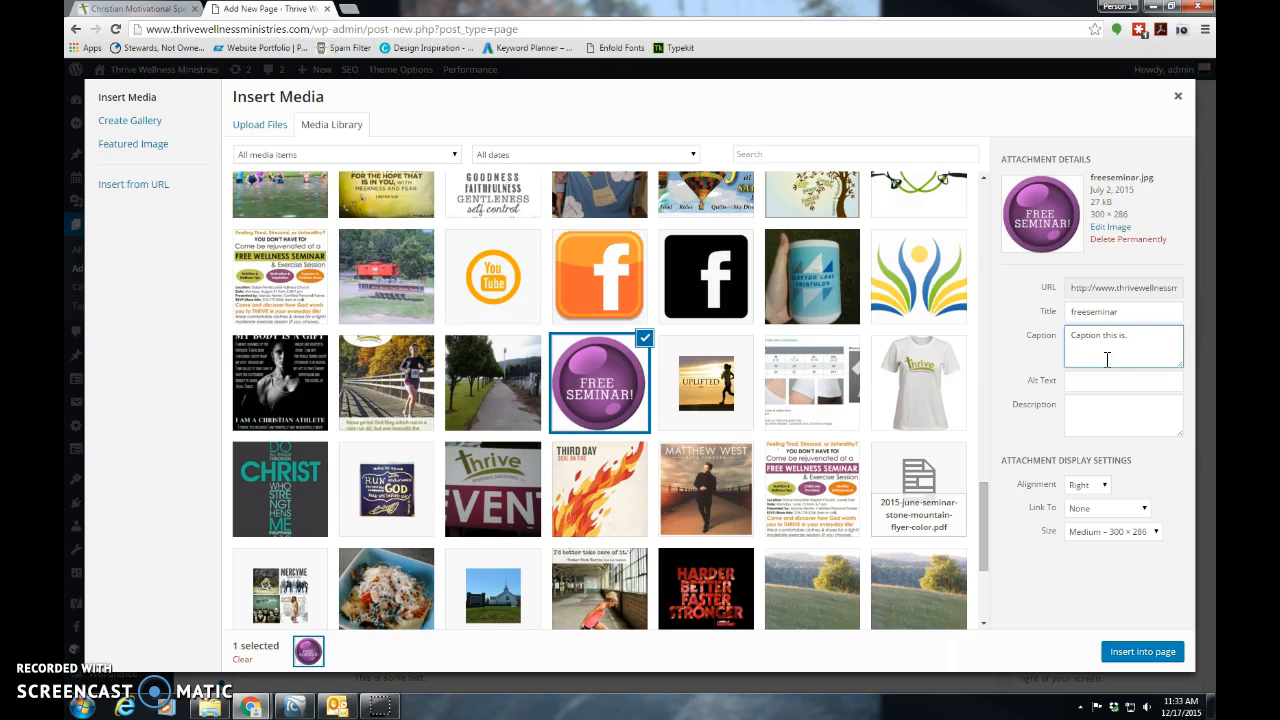
pyautogui.moveTo(1138, 338); pyautogui.dragTo(1061, 339)
pyautogui.click(1100, 347)
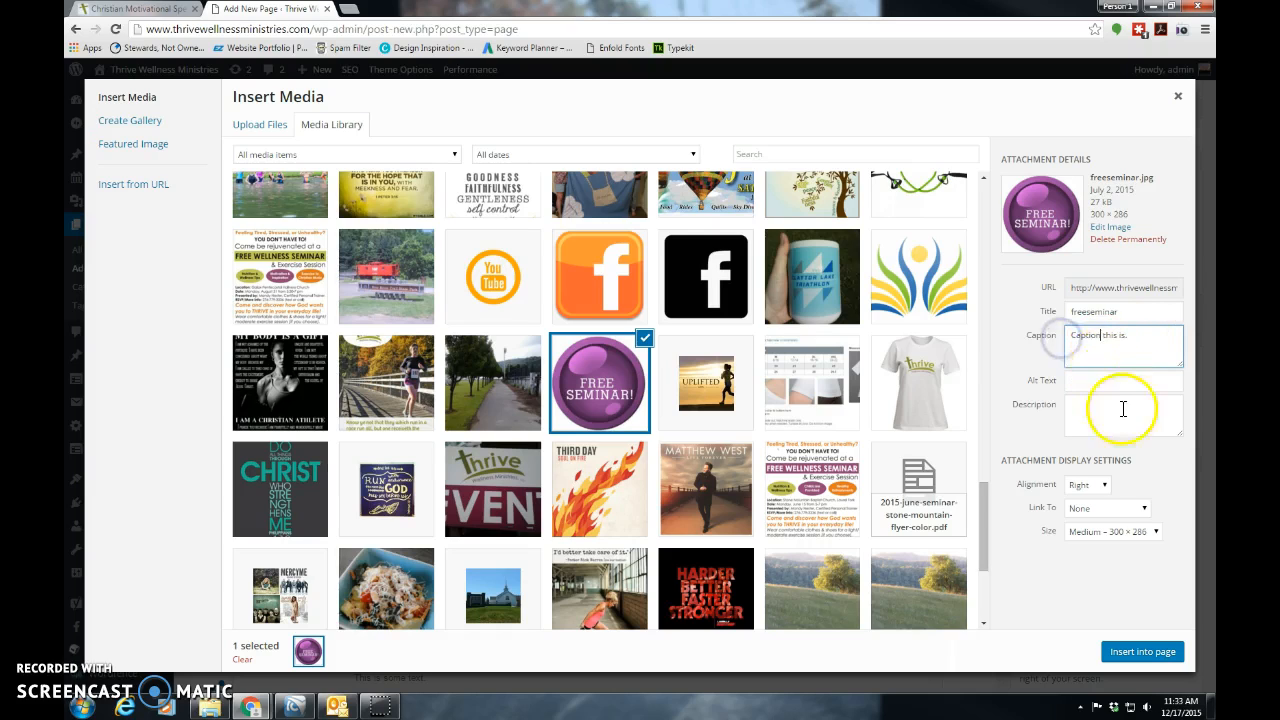
# - Review the alignment and link target choices offered for the selected image
pyautogui.click(1108, 490)
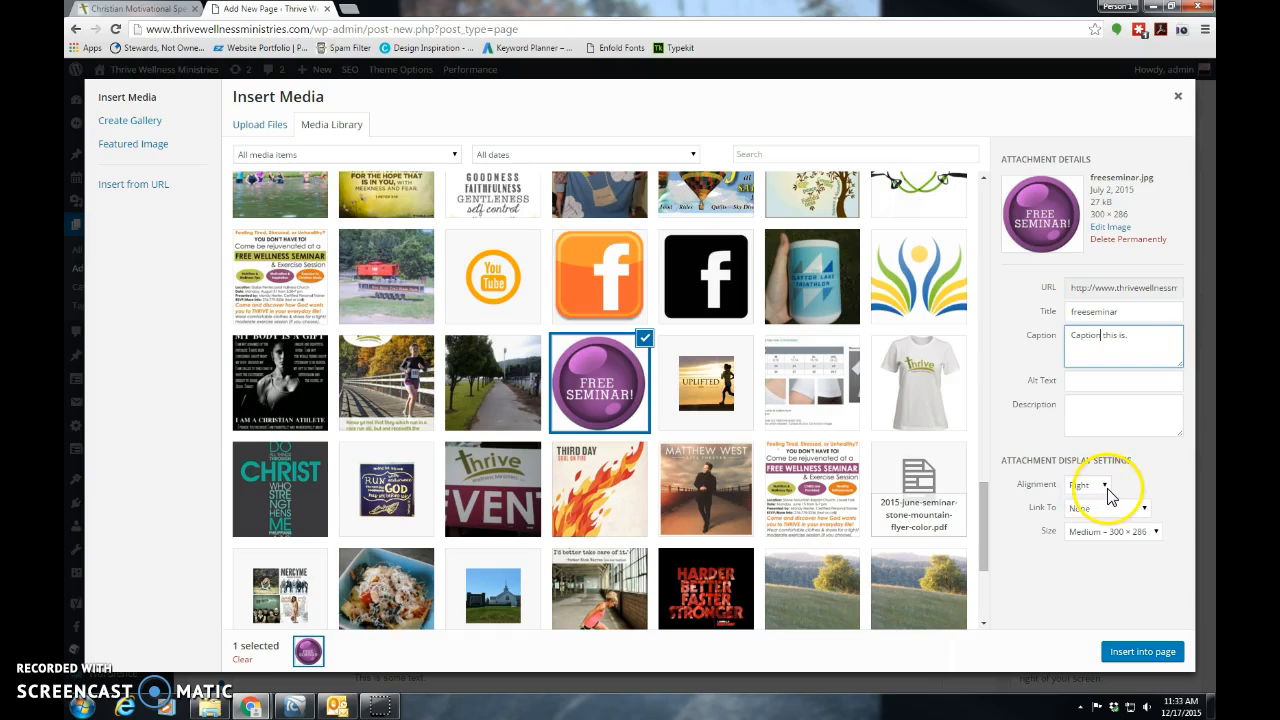
pyautogui.click(1076, 532)
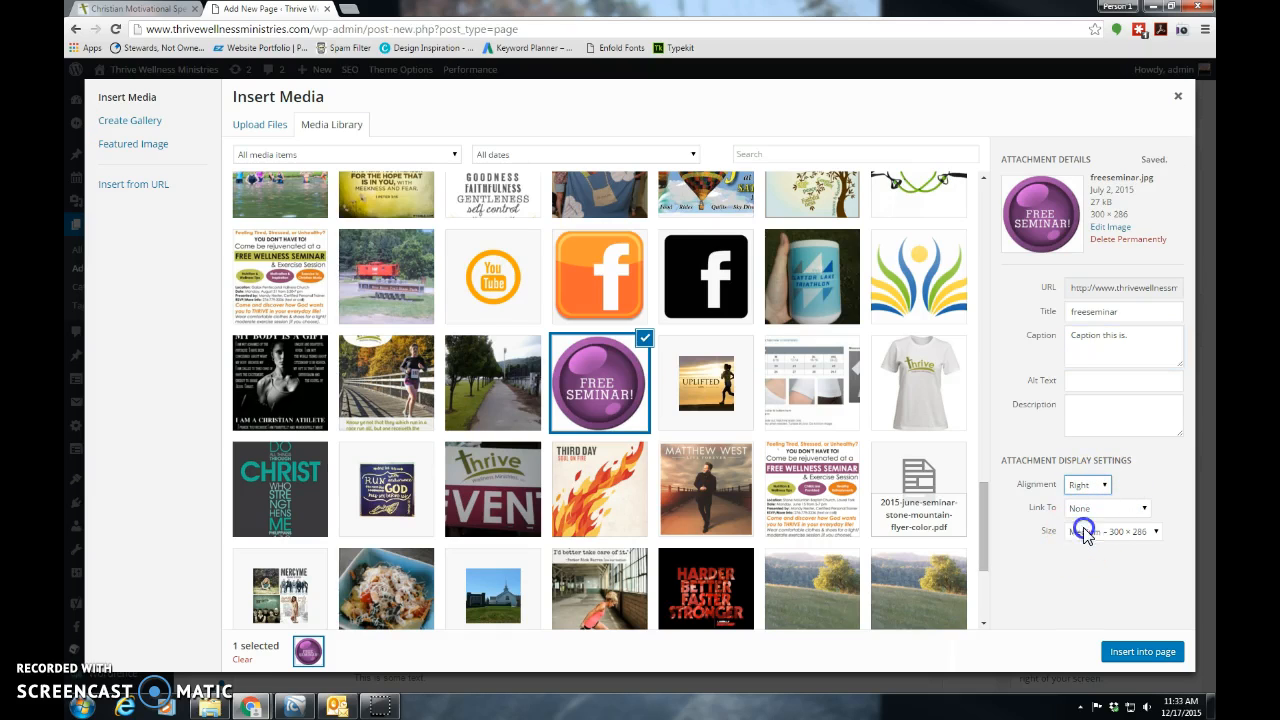
pyautogui.click(1112, 512)
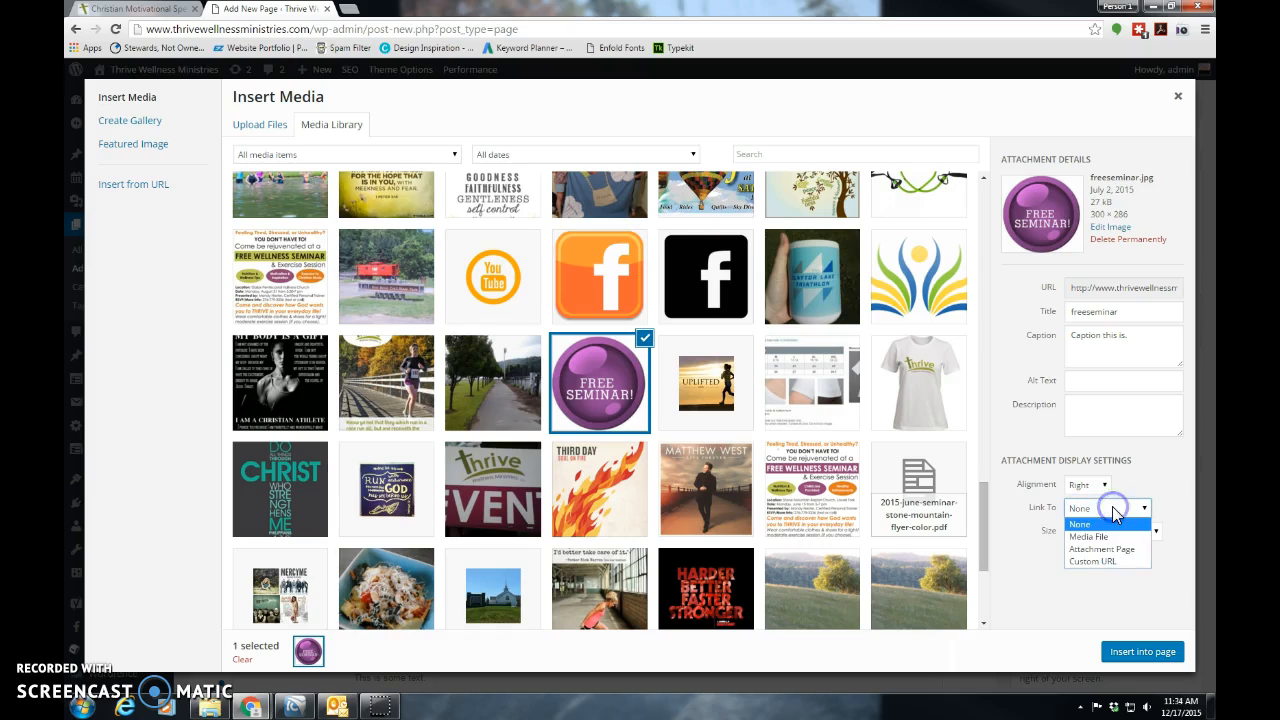
pyautogui.click(1103, 539)
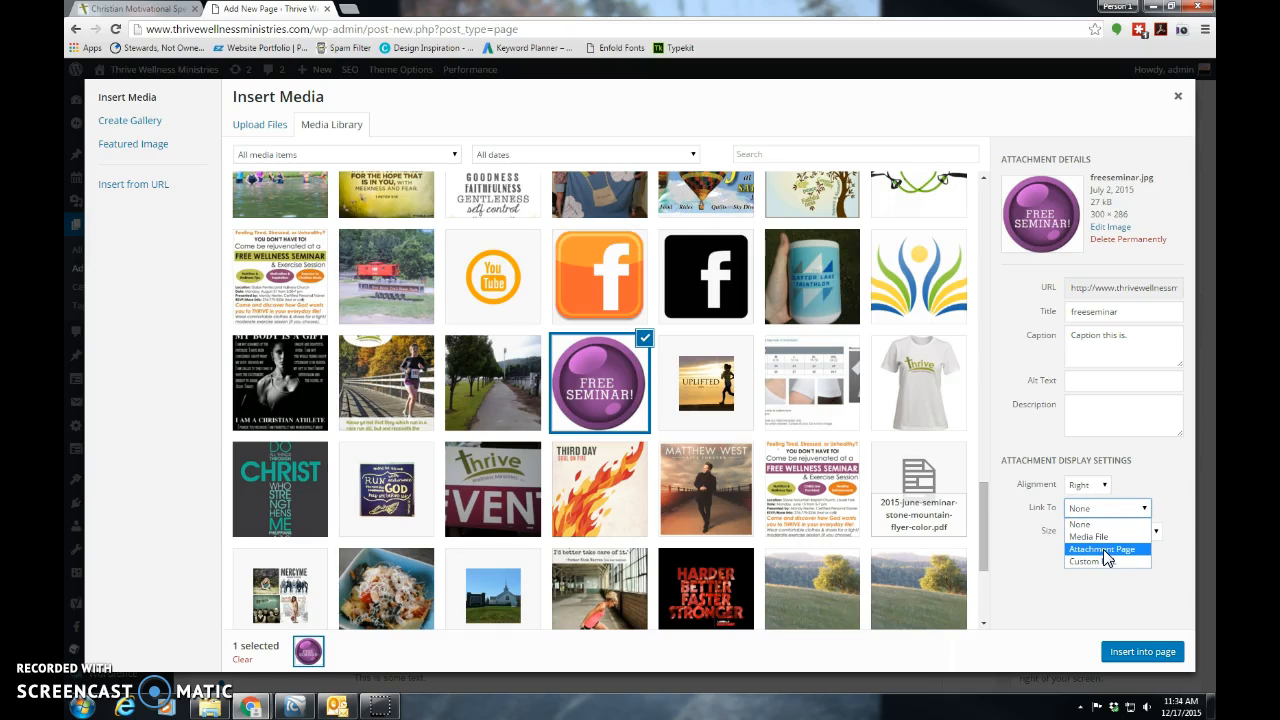
pyautogui.click(1103, 566)
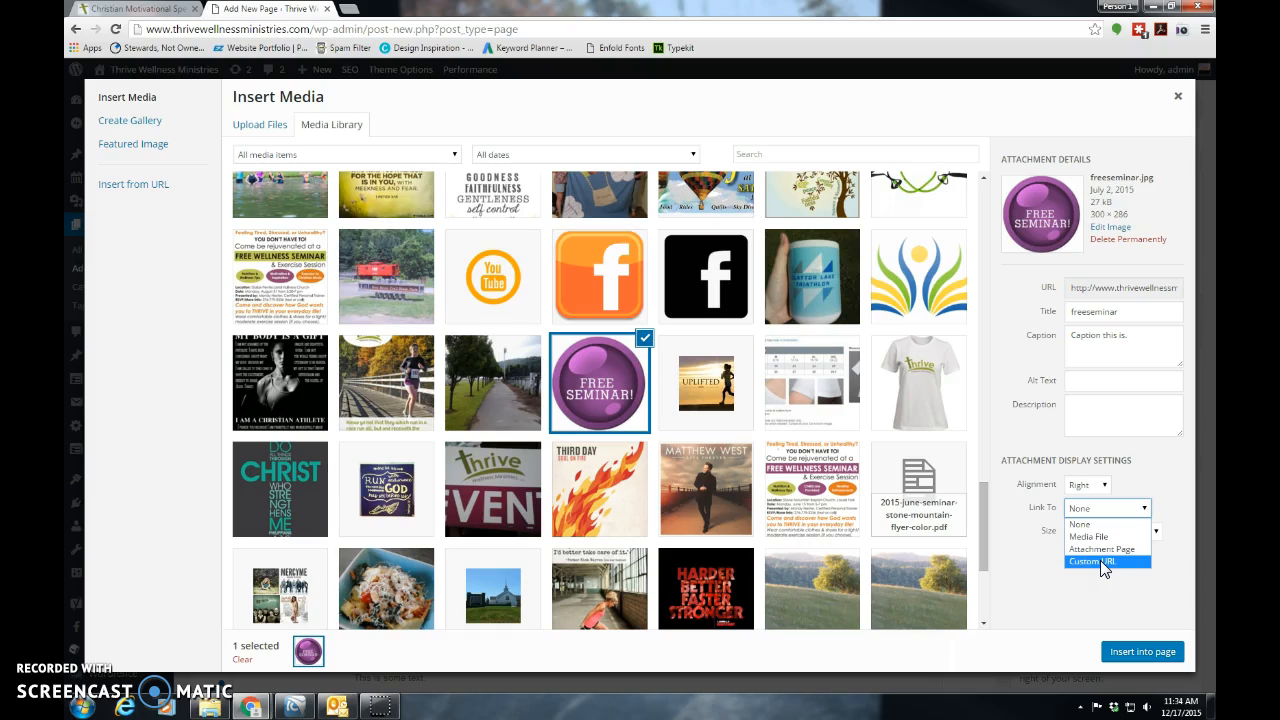
pyautogui.click(1108, 597)
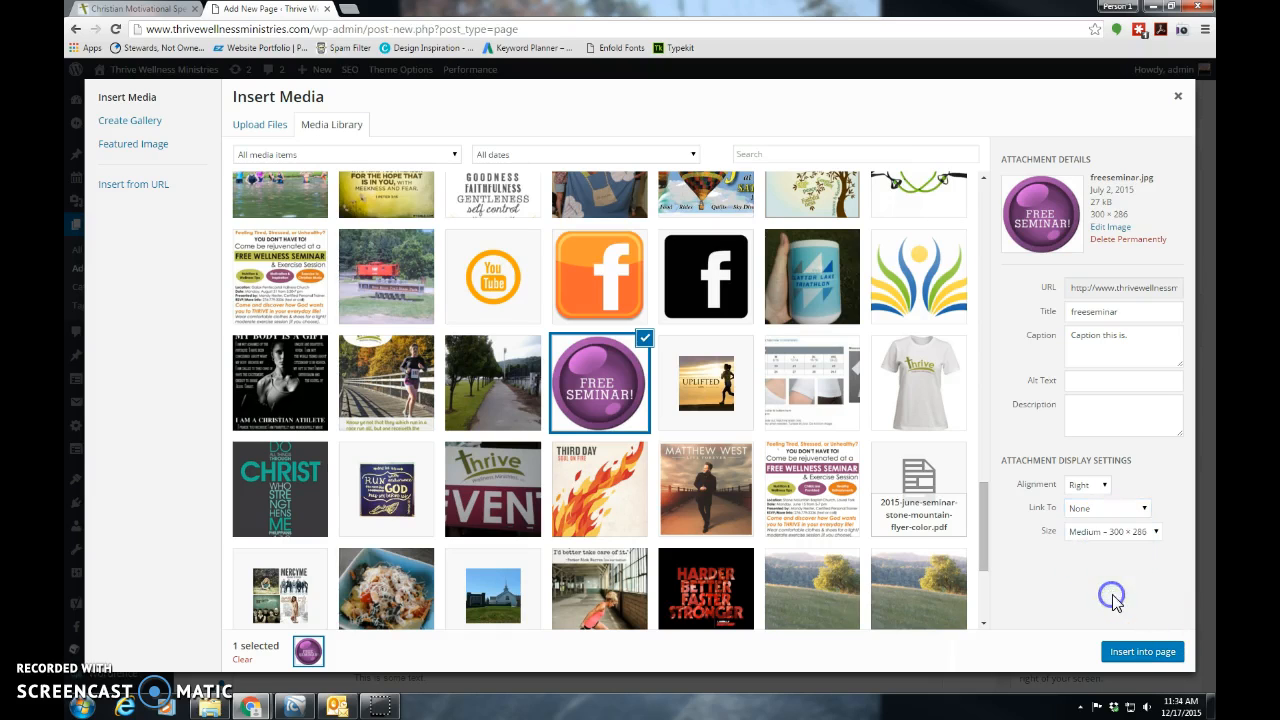
# - Set the image size to Square – 180 × 180 and insert the image into the page
pyautogui.click(1090, 532)
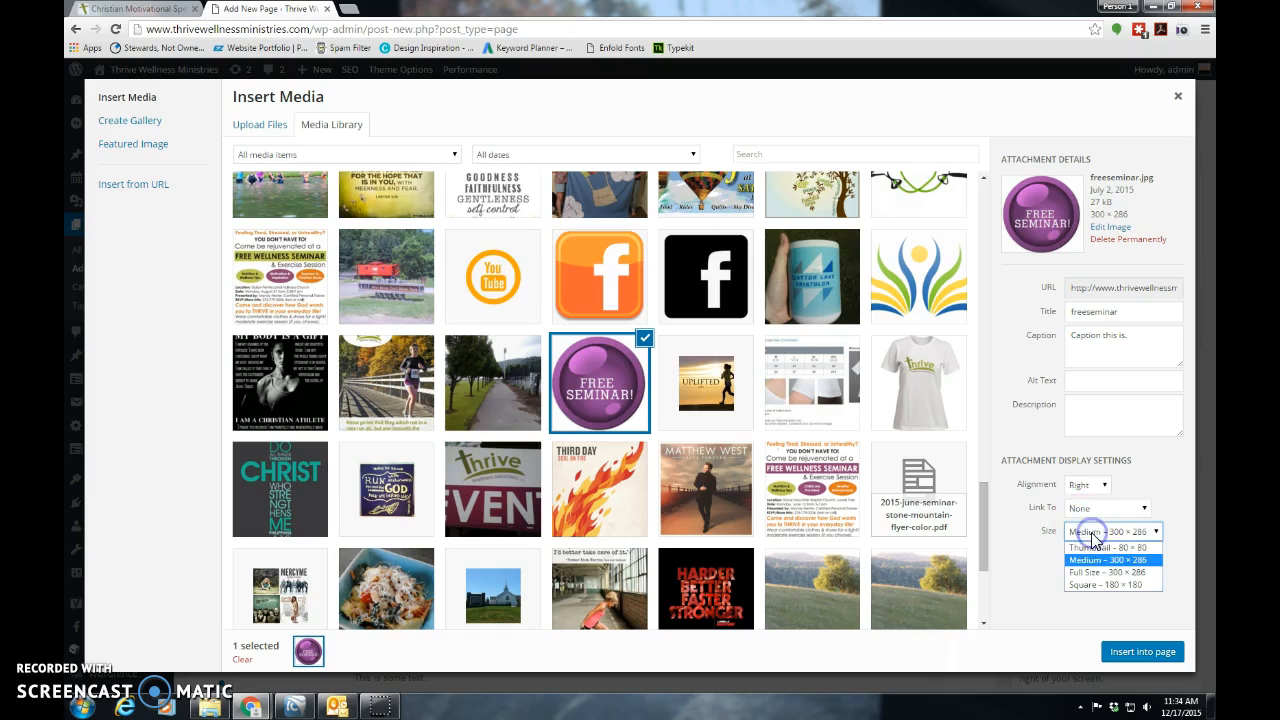
pyautogui.click(1121, 588)
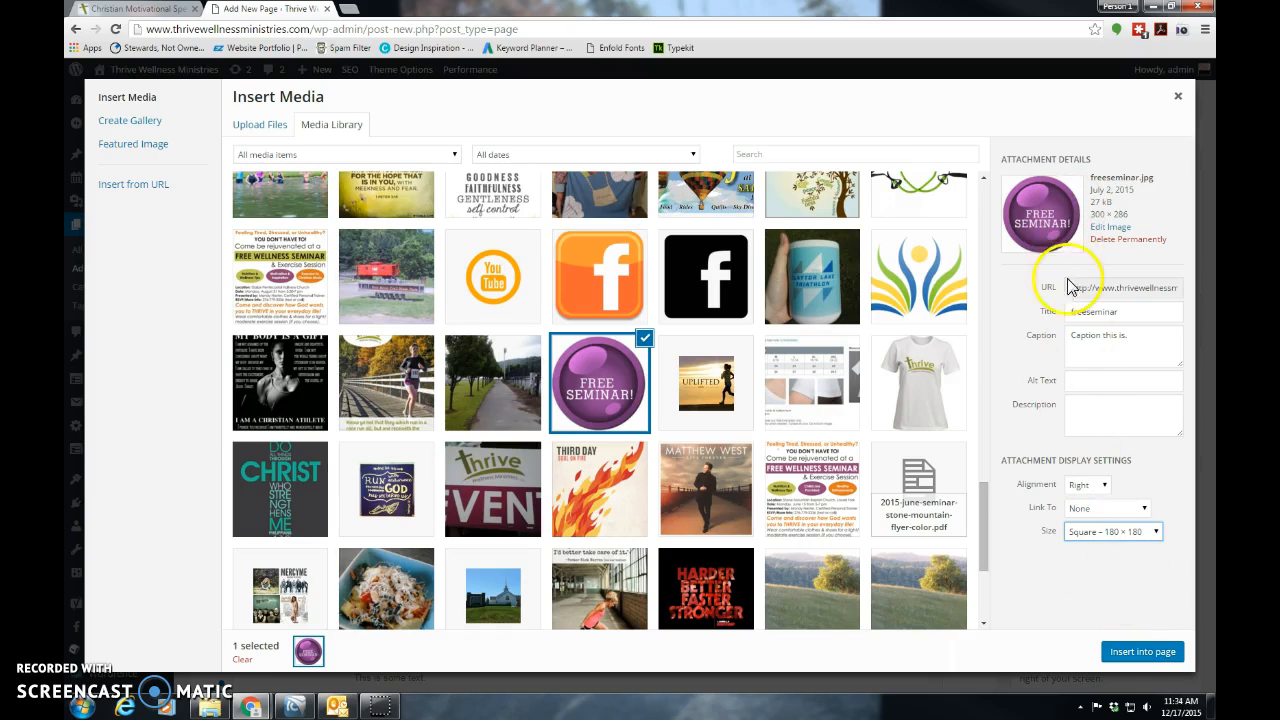
pyautogui.click(1146, 652)
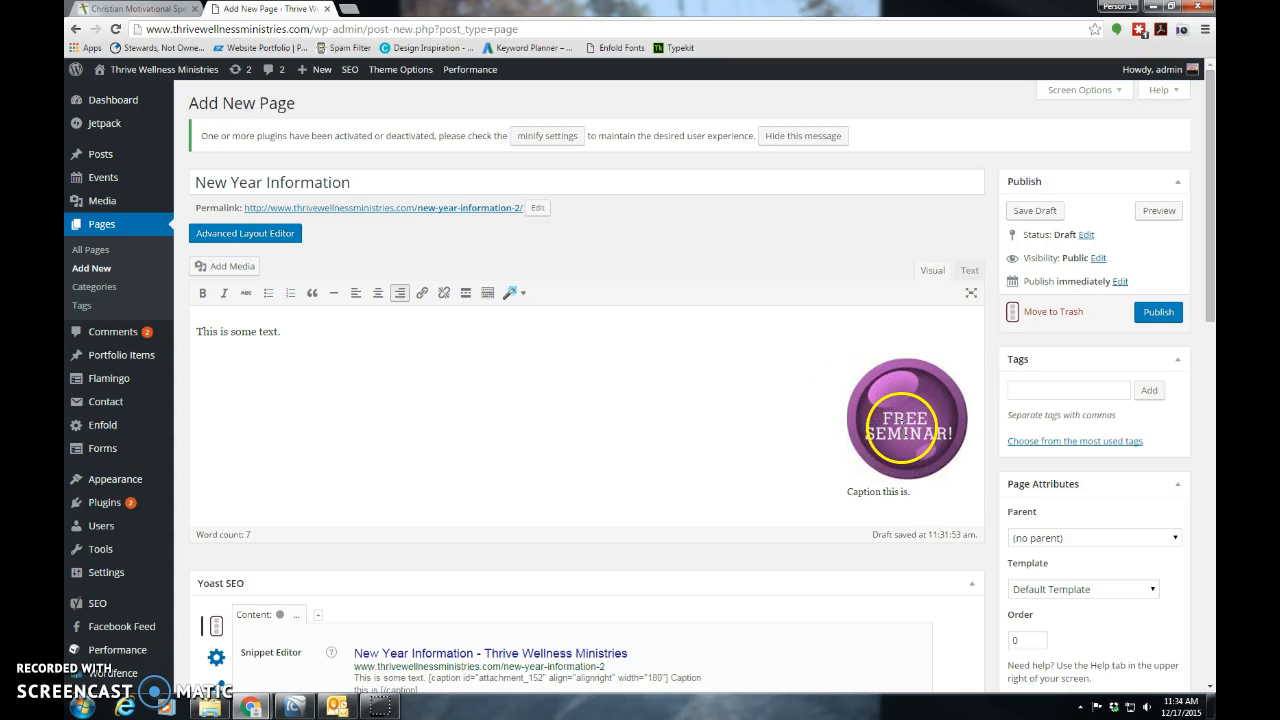
# - Try center alignment on the inserted Free Seminar image and settle on left alignment
pyautogui.click(905, 428)
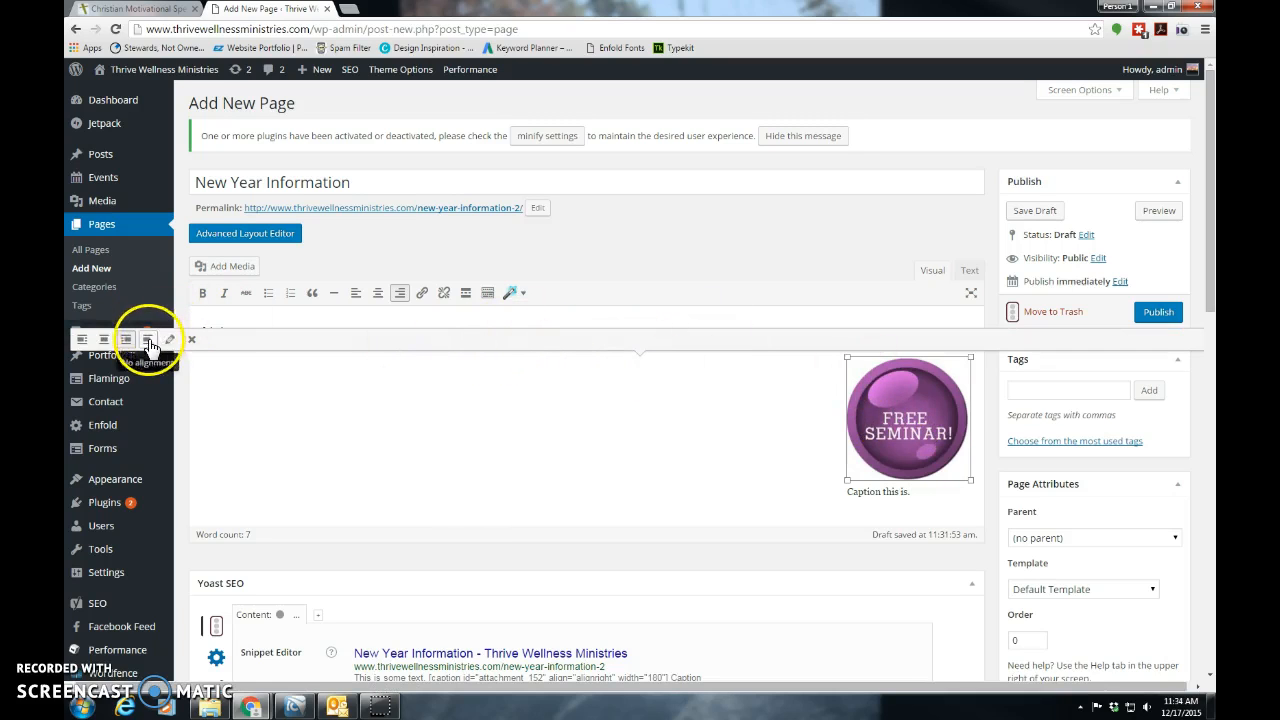
pyautogui.click(104, 339)
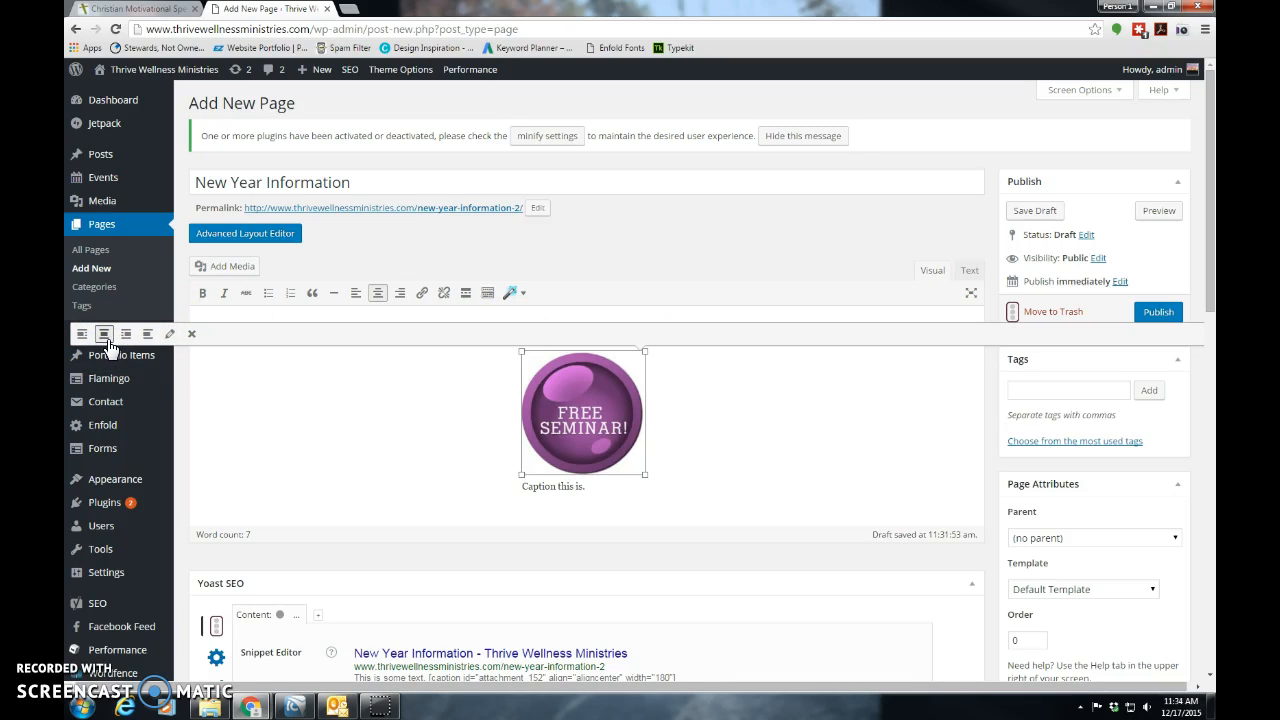
pyautogui.click(82, 333)
pyautogui.click(352, 415)
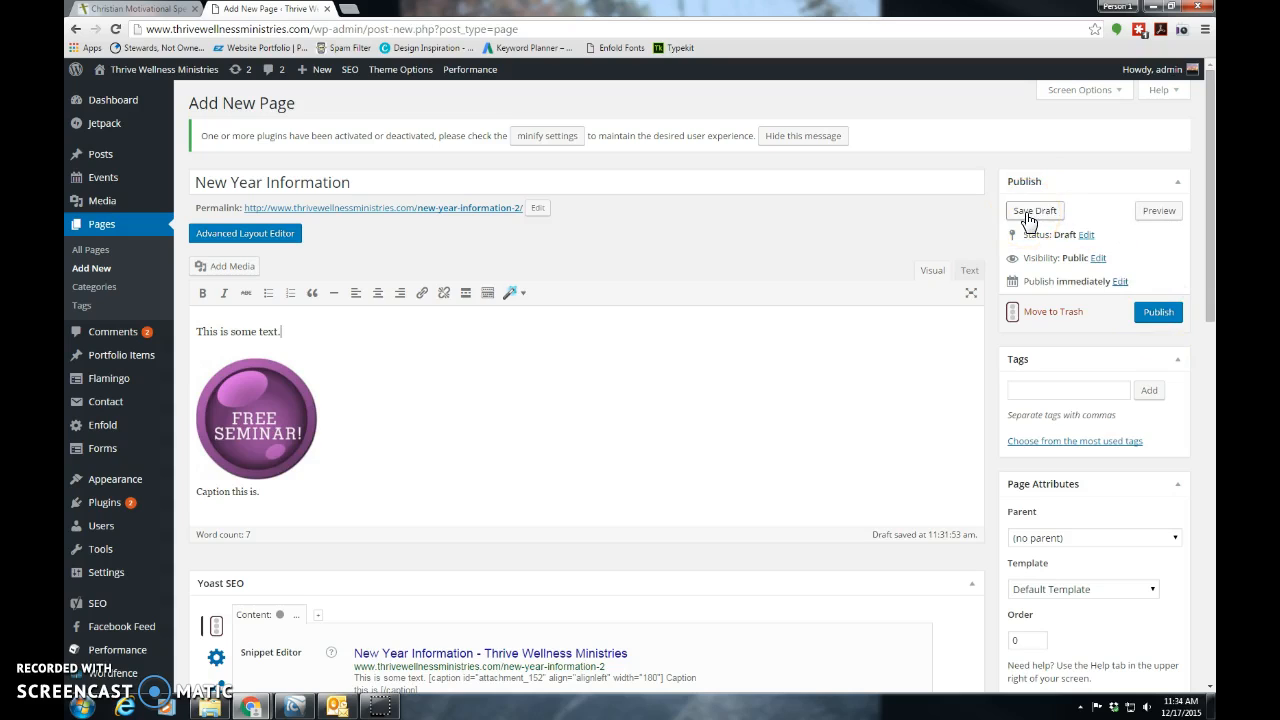
# - Publish the New Year Information page and open its preview
pyautogui.click(1160, 314)
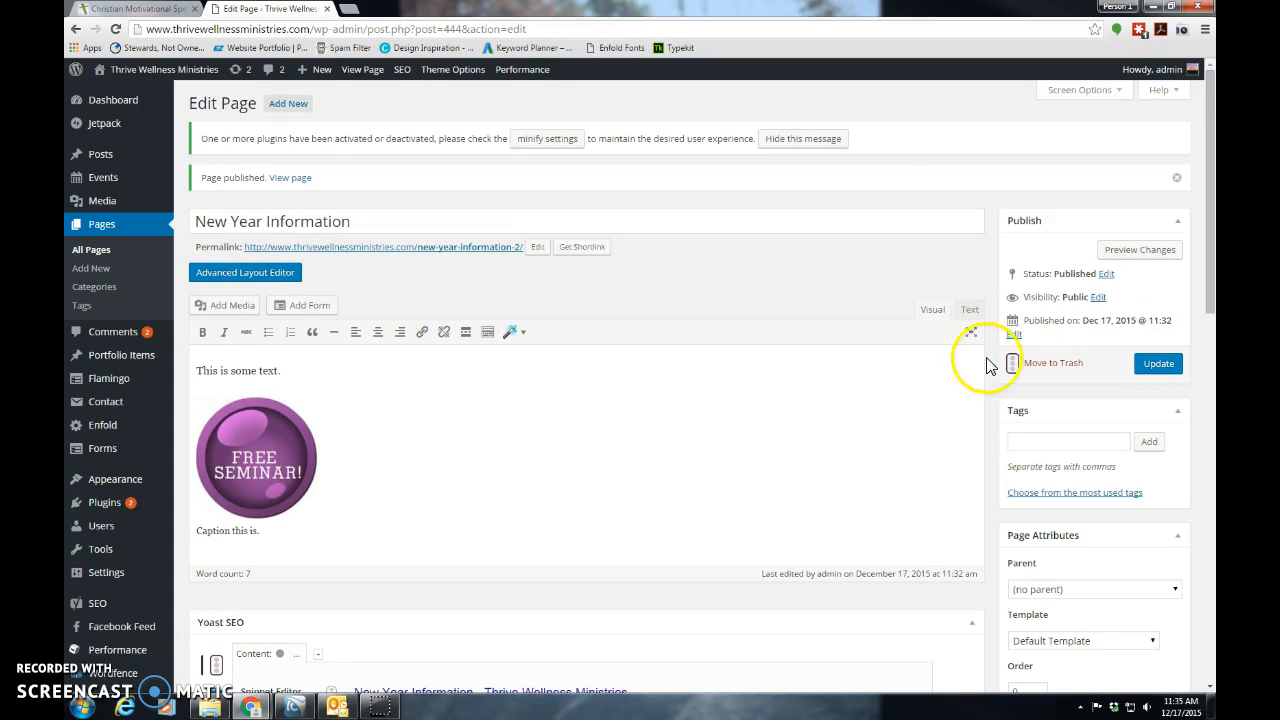
pyautogui.click(1130, 251)
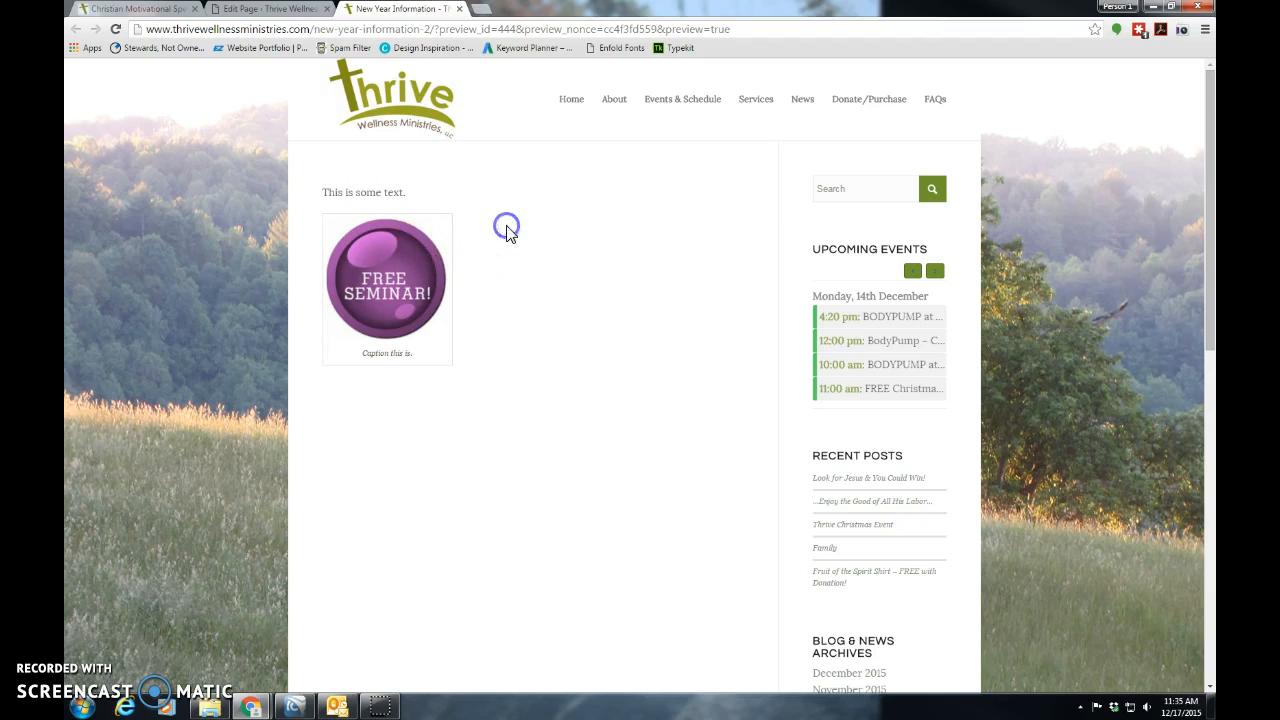
# - Close the New Year Information page preview and change the page's permalink slug to 2016
pyautogui.moveTo(321, 192); pyautogui.dragTo(452, 227)
pyautogui.click(492, 289)
pyautogui.click(460, 9)
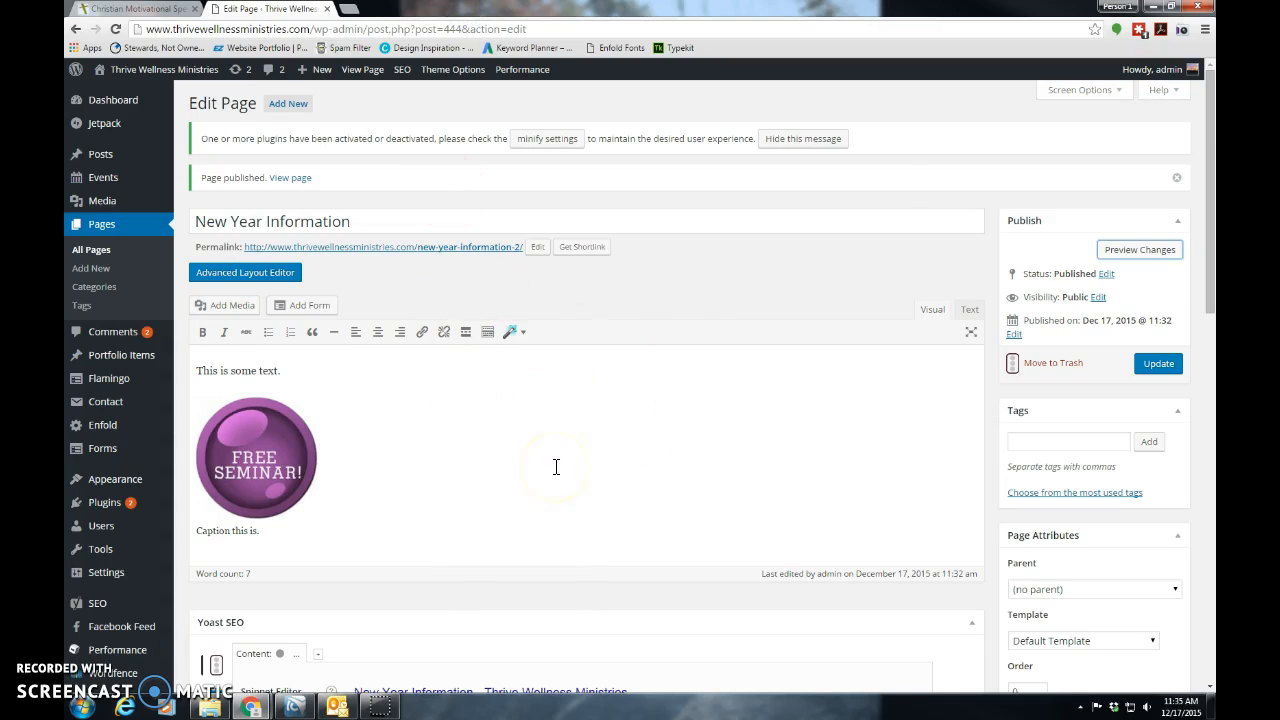
pyautogui.click(539, 248)
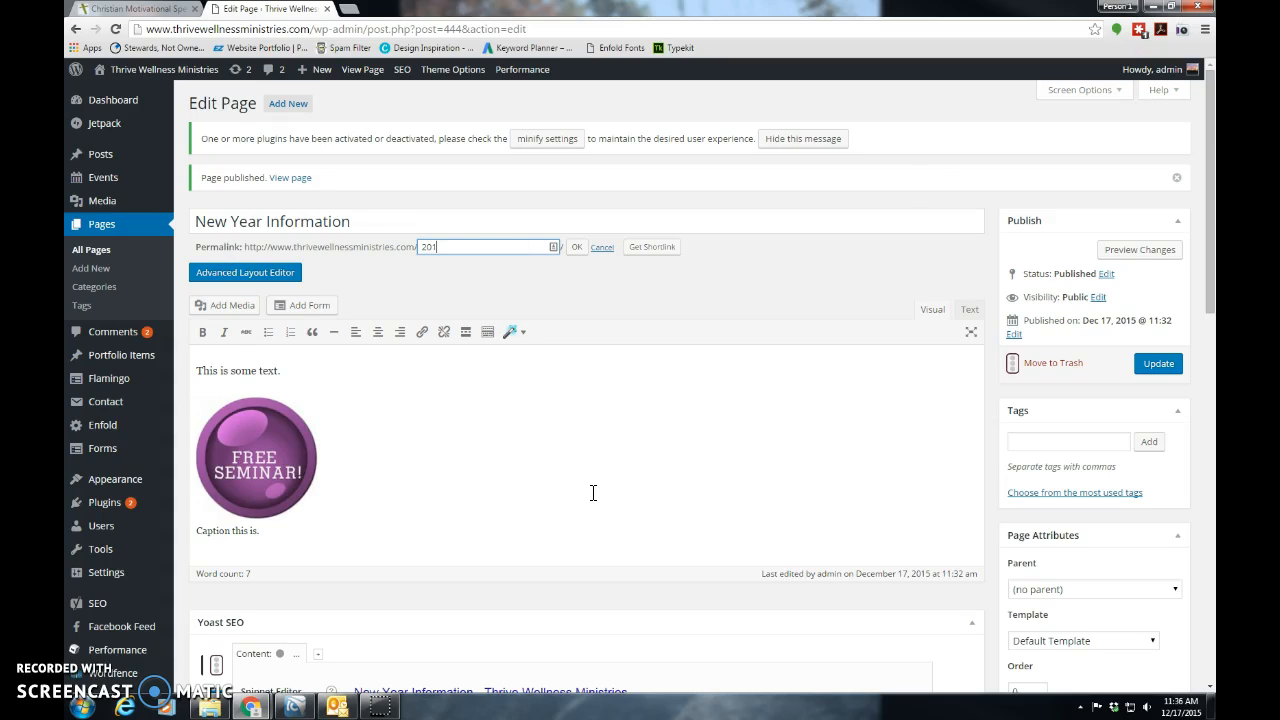
pyautogui.click(576, 247)
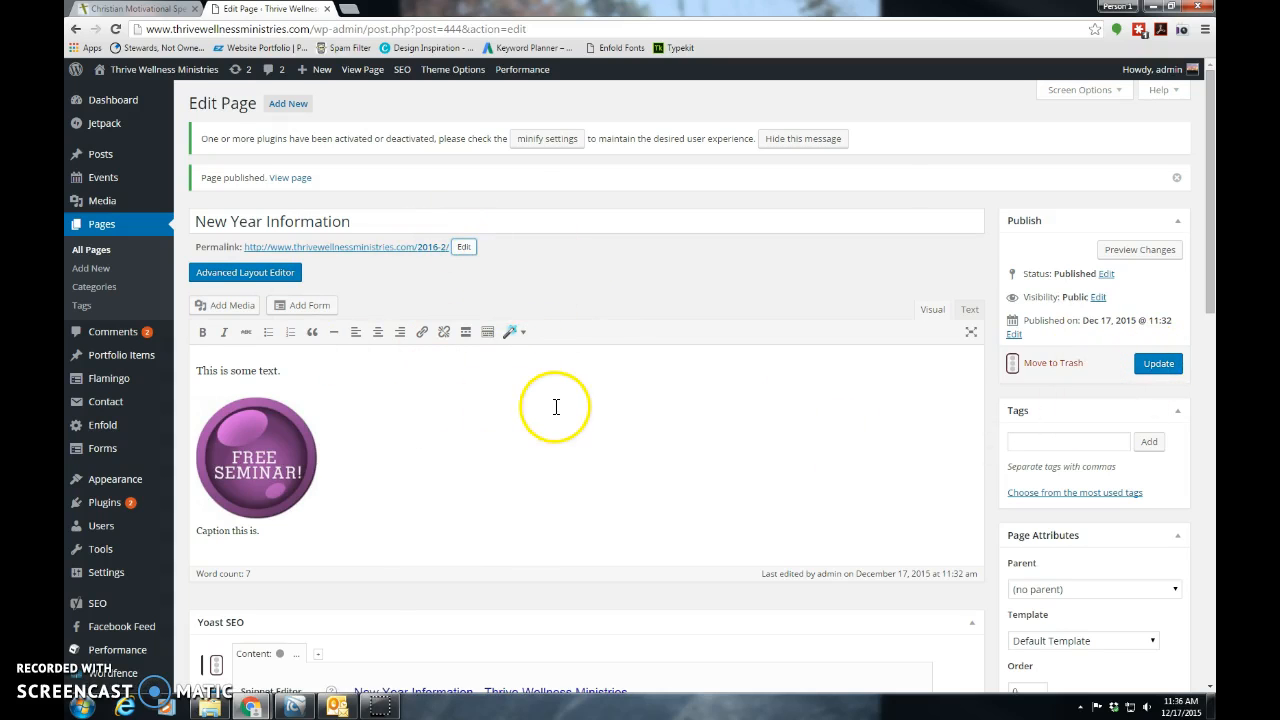
# - Review the Yoast SEO snippet preview and content analysis below the page content
pyautogui.scroll(-3, 517, 445)
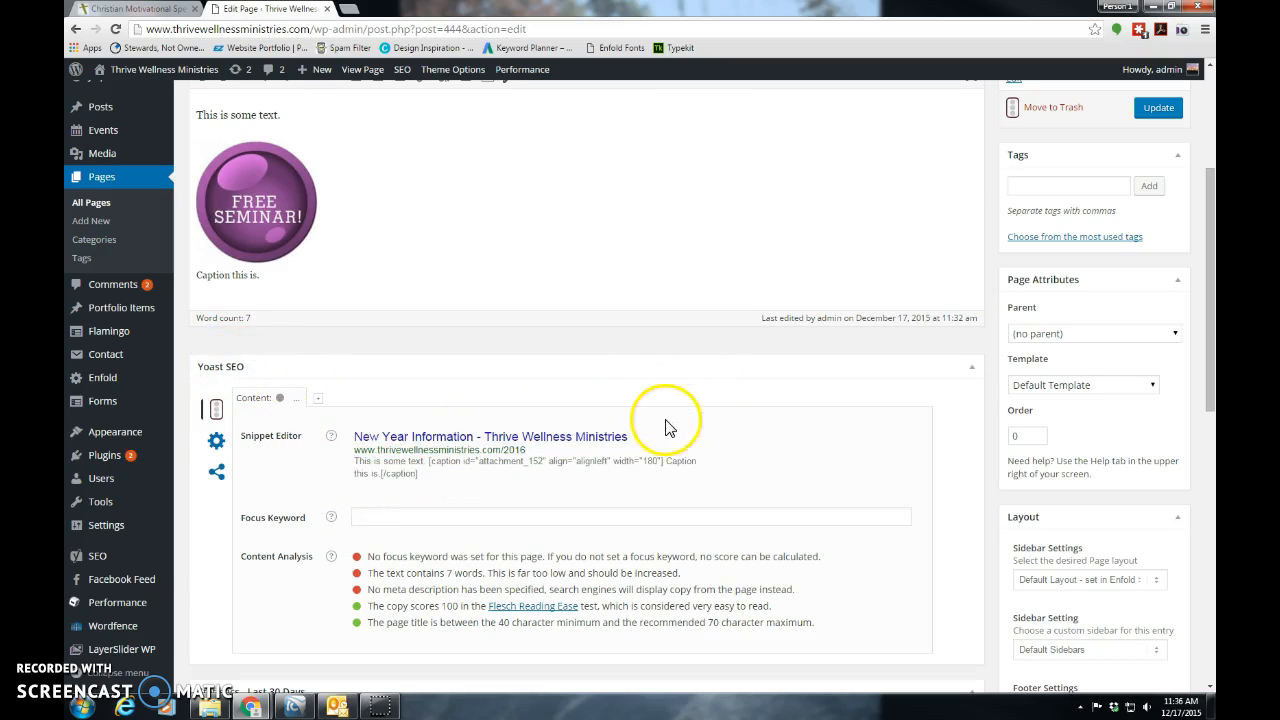
pyautogui.scroll(-2, 668, 421)
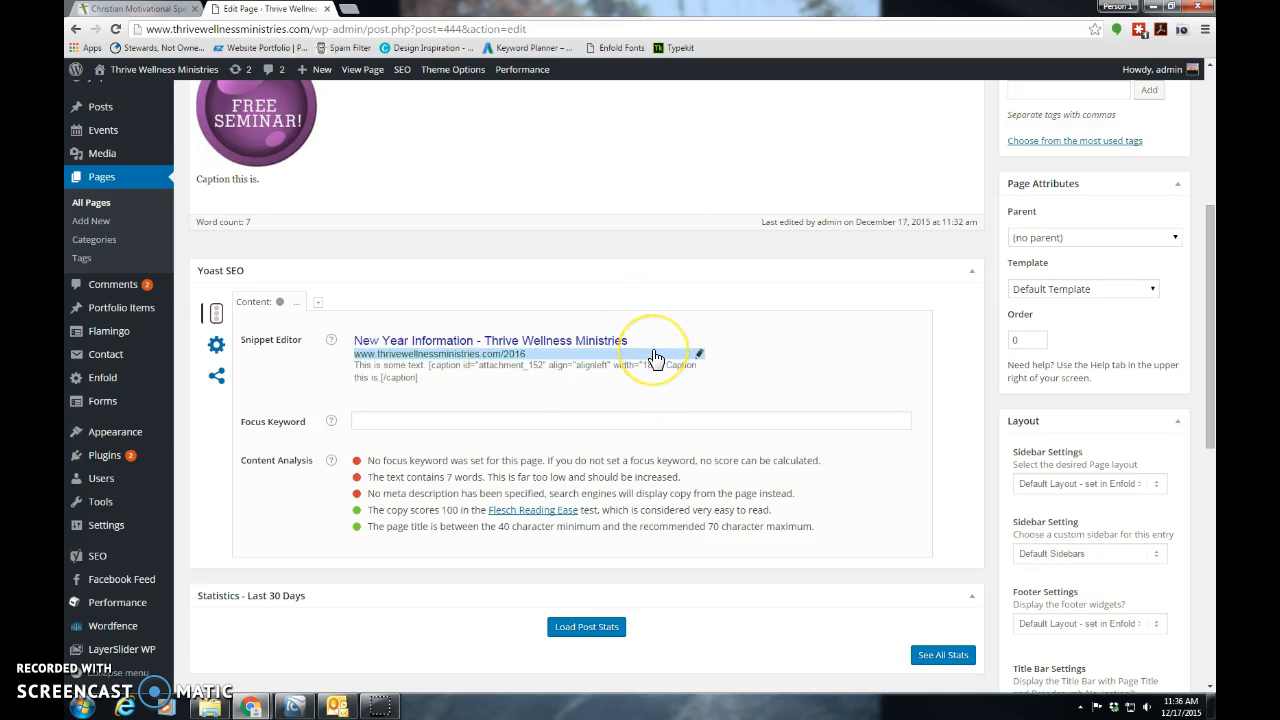
pyautogui.scroll(-1, 648, 357)
pyautogui.scroll(2, 586, 380)
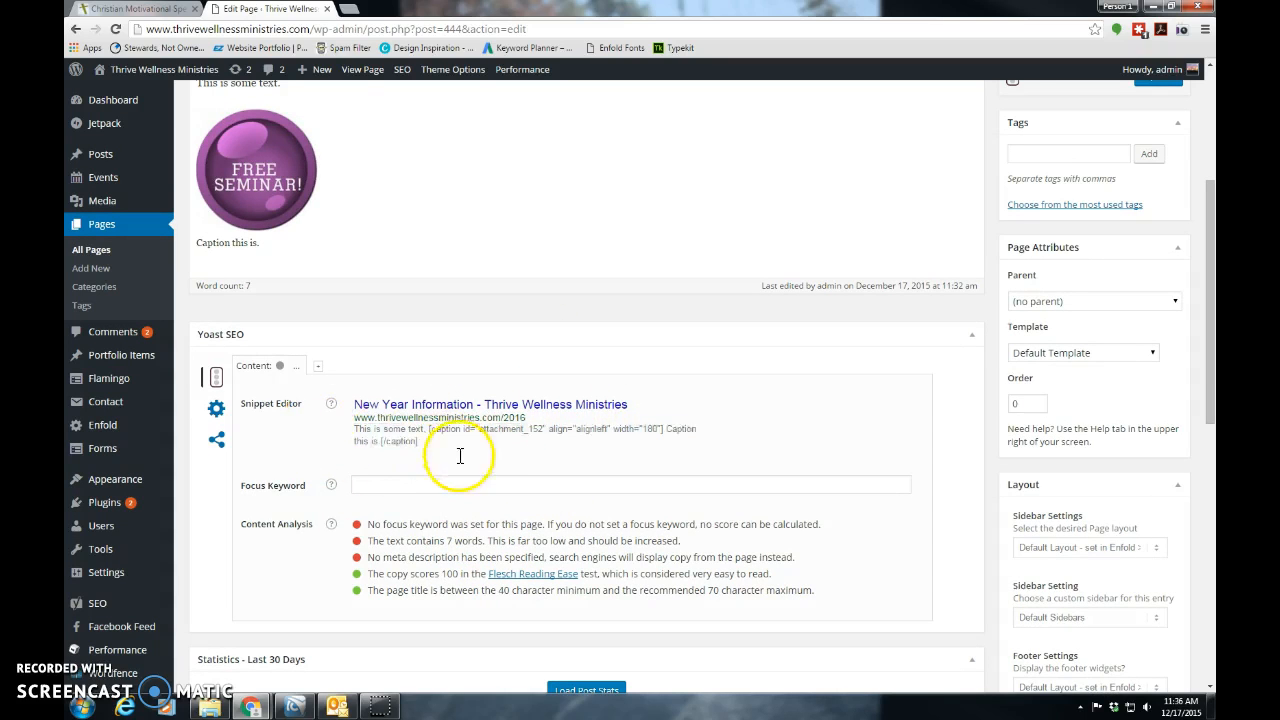
pyautogui.scroll(2, 457, 452)
pyautogui.scroll(1, 465, 473)
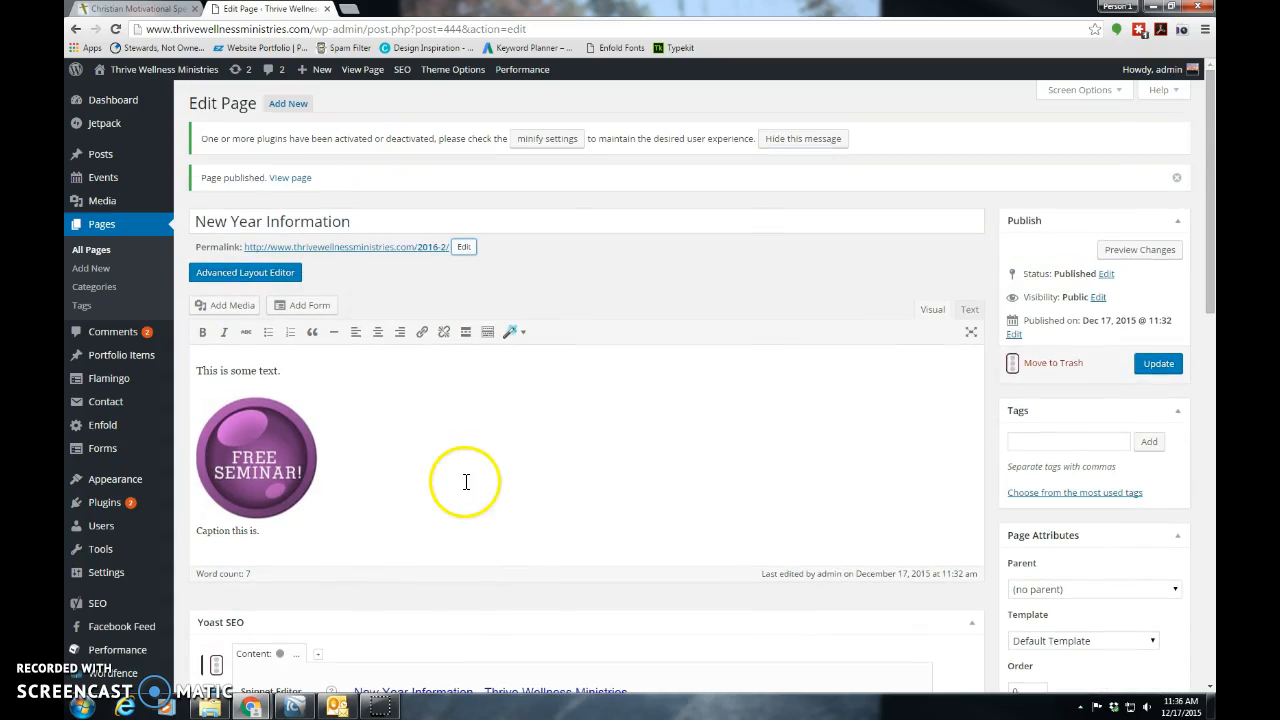
# - Switch the page to the Advanced Layout Editor and delete the existing block with the text and Free Seminar image
pyautogui.click(540, 520)
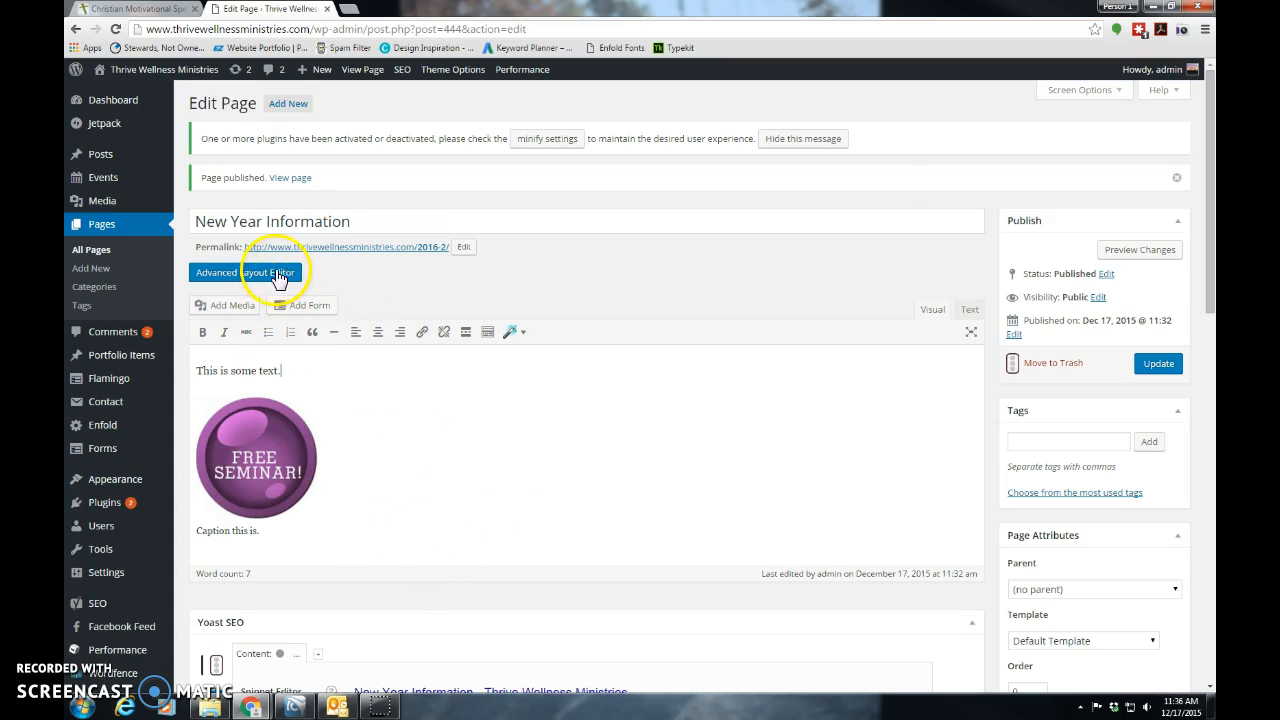
pyautogui.click(284, 275)
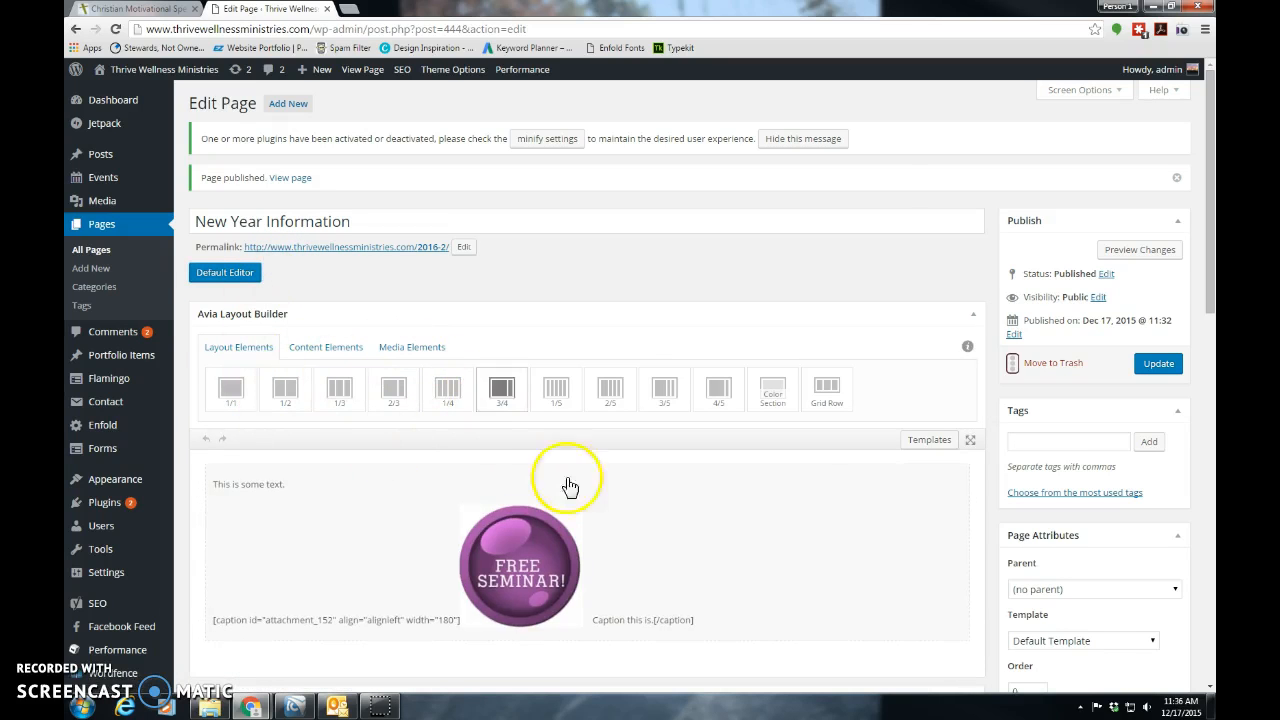
pyautogui.scroll(-1, 823, 531)
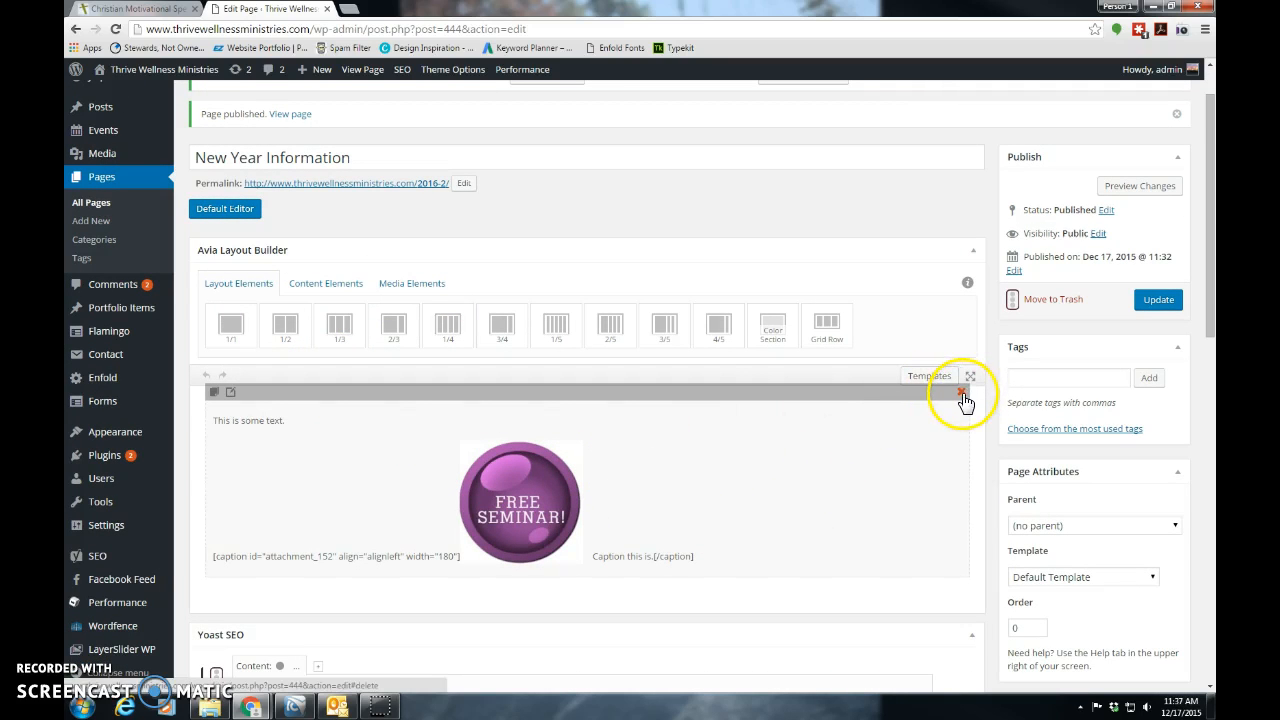
pyautogui.click(965, 397)
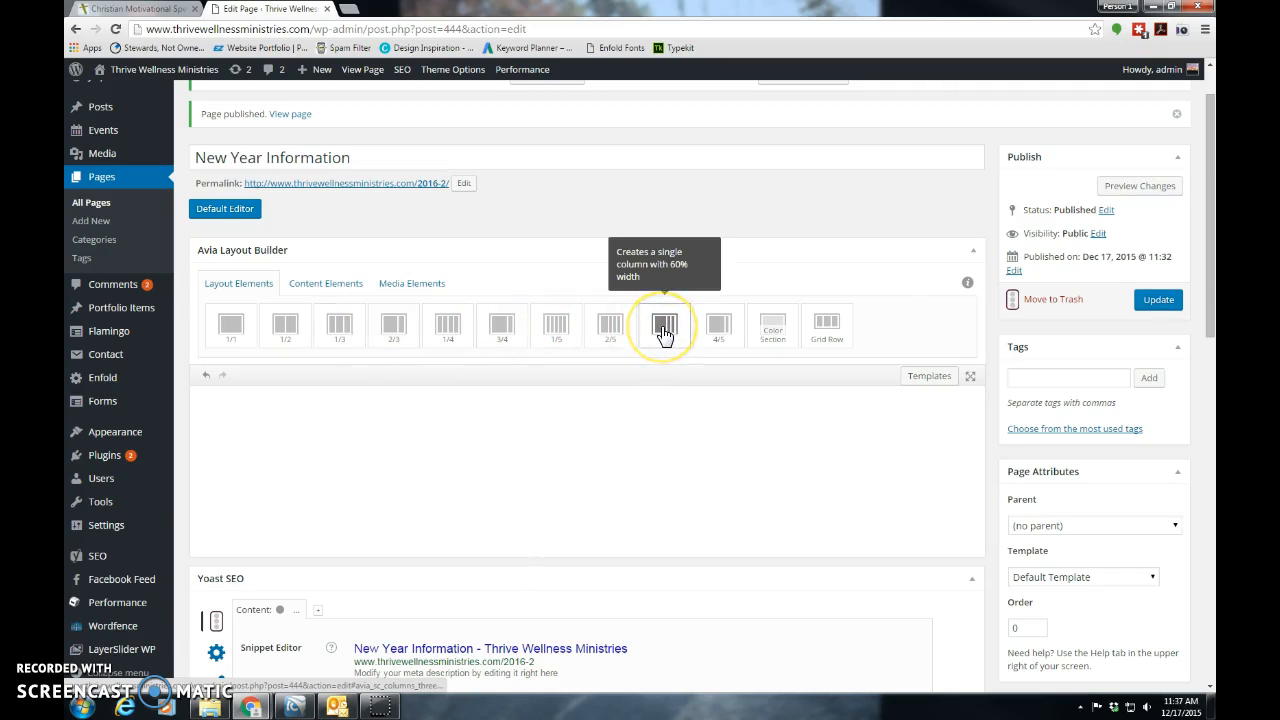
# - Add a 1/2 column to the empty layout and duplicate it to form two side-by-side columns
pyautogui.click(340, 336)
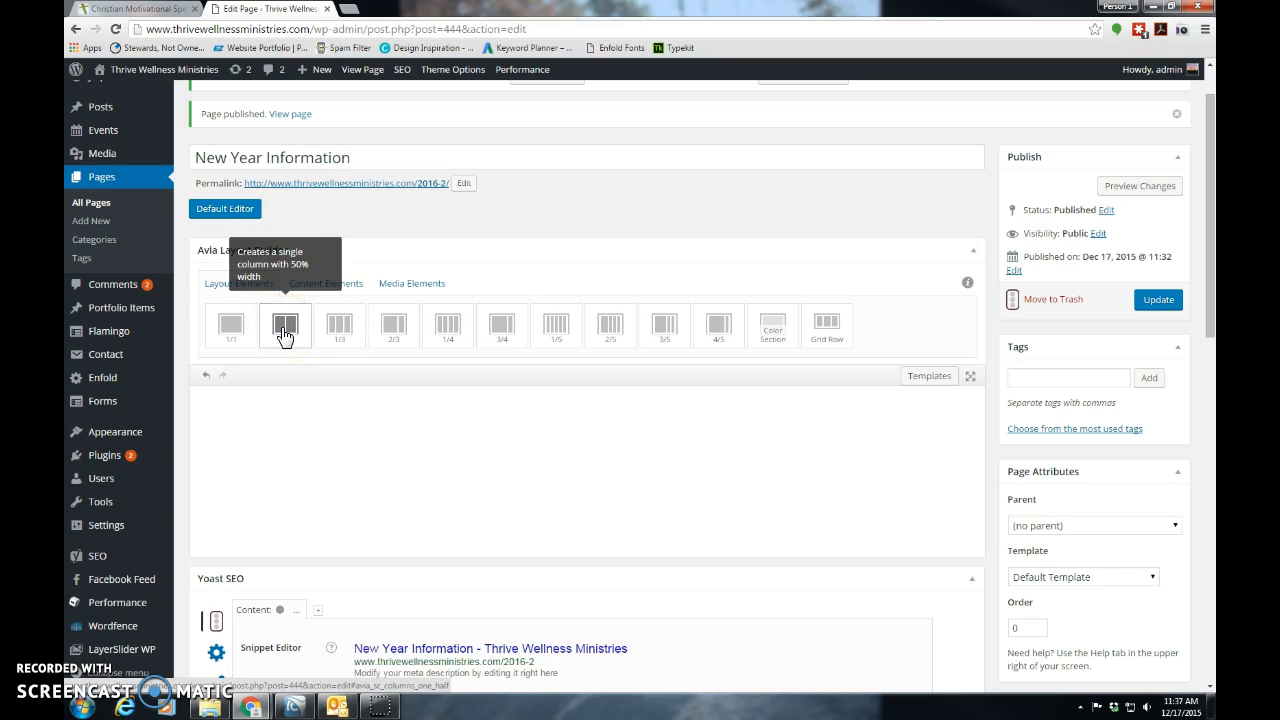
pyautogui.click(290, 341)
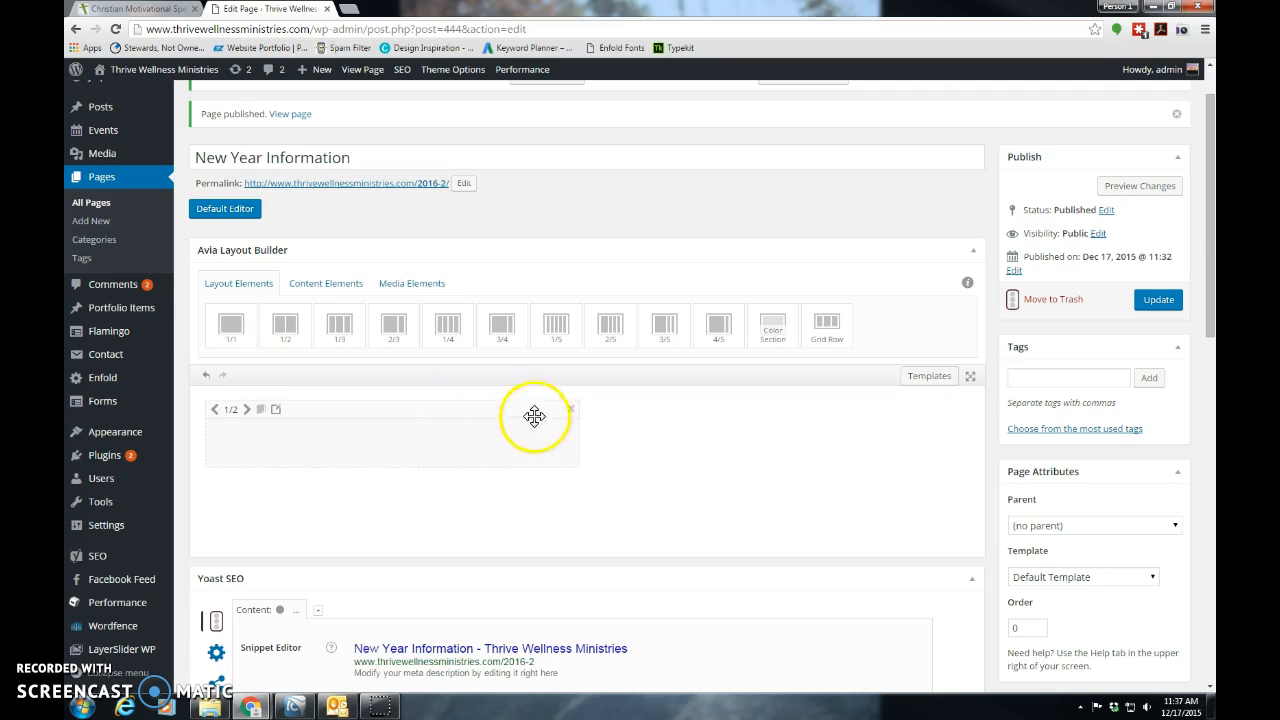
pyautogui.moveTo(291, 454)
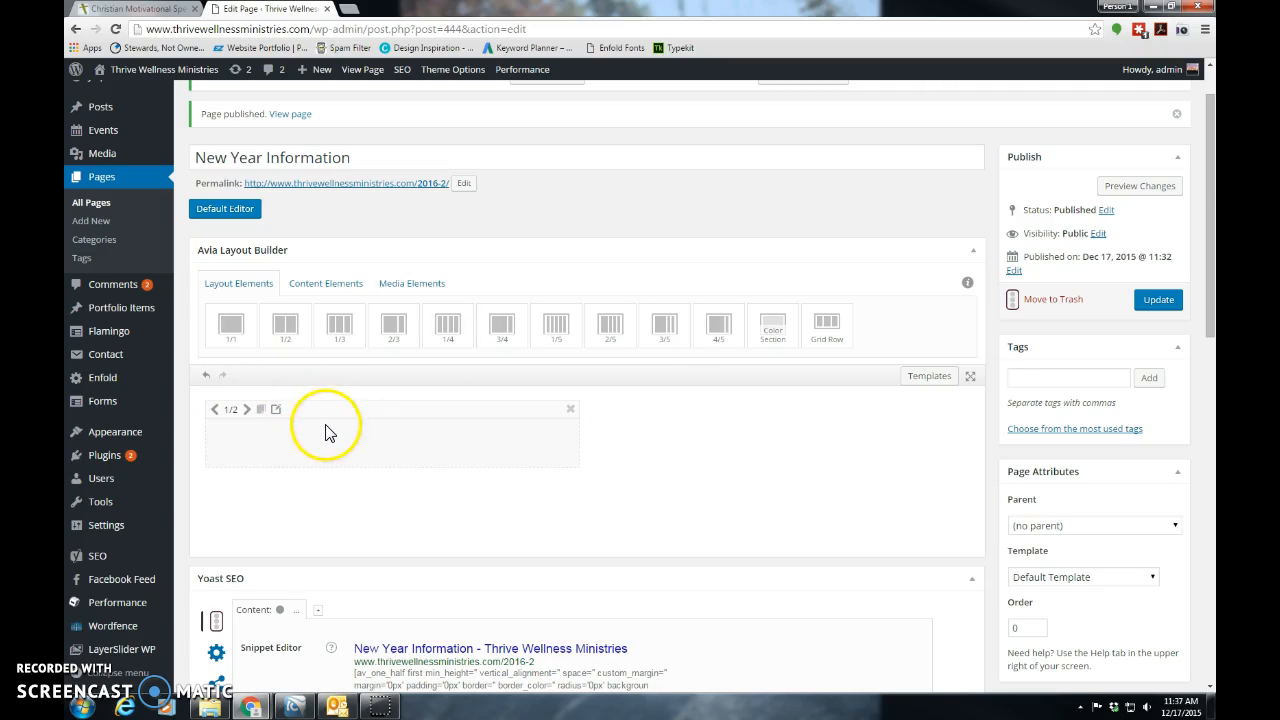
pyautogui.click(260, 413)
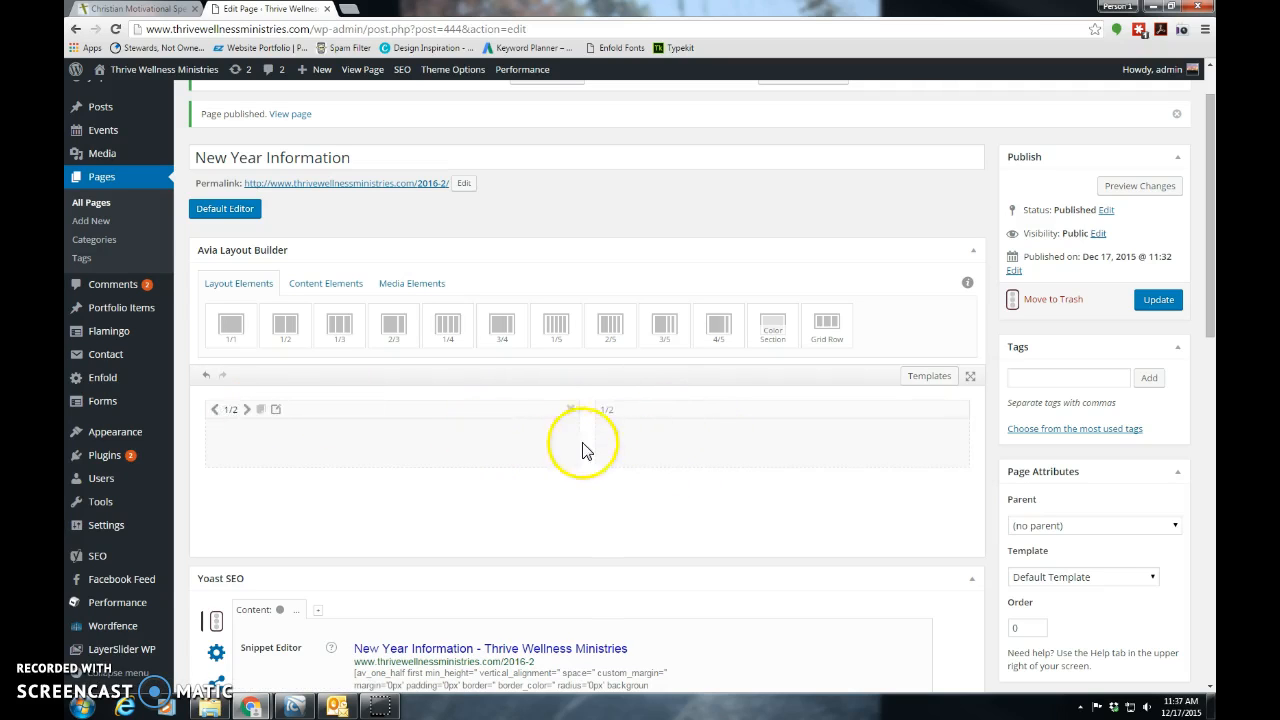
# - Place an Easy Slider media element in the first 1/2 column
pyautogui.scroll(-1, 571, 494)
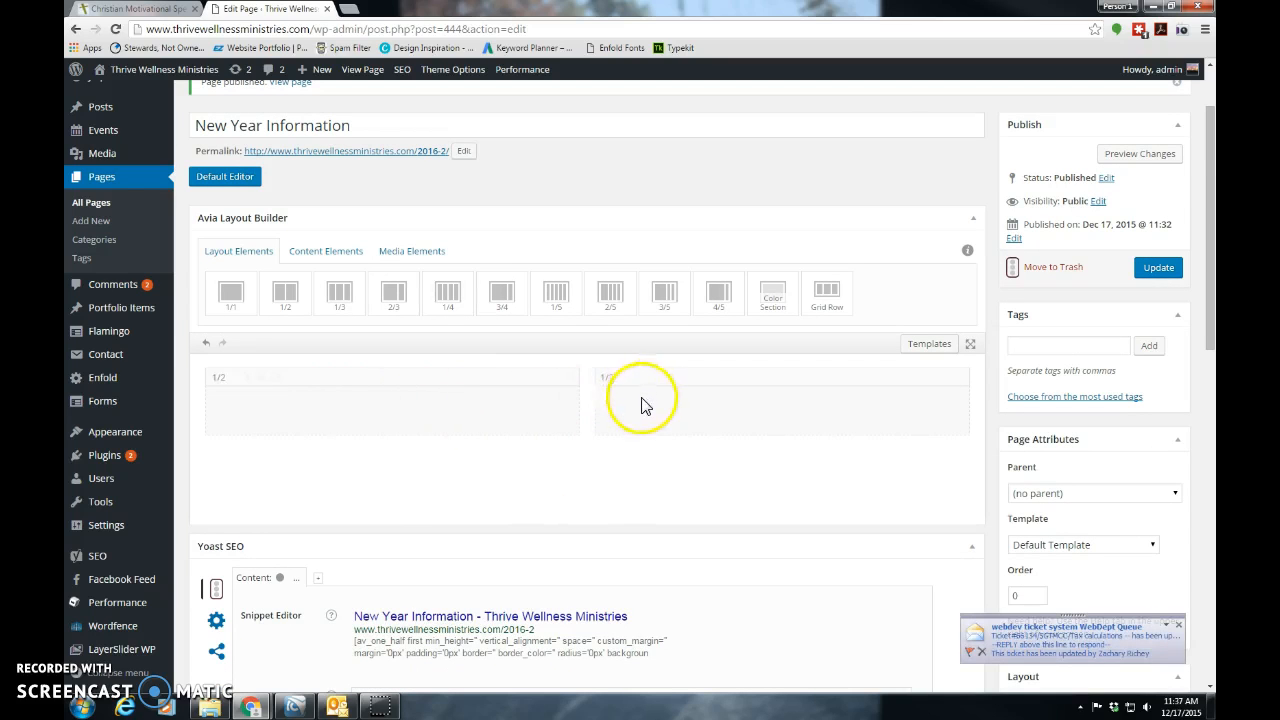
pyautogui.click(279, 406)
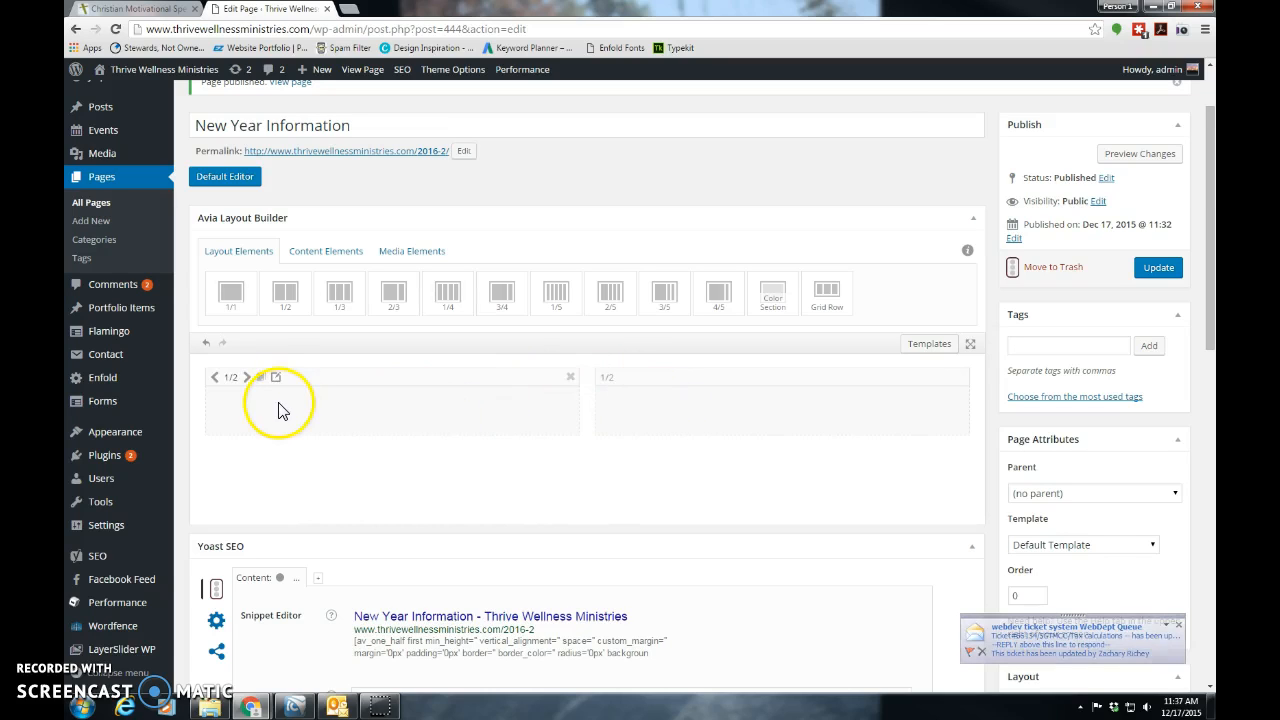
pyautogui.click(399, 255)
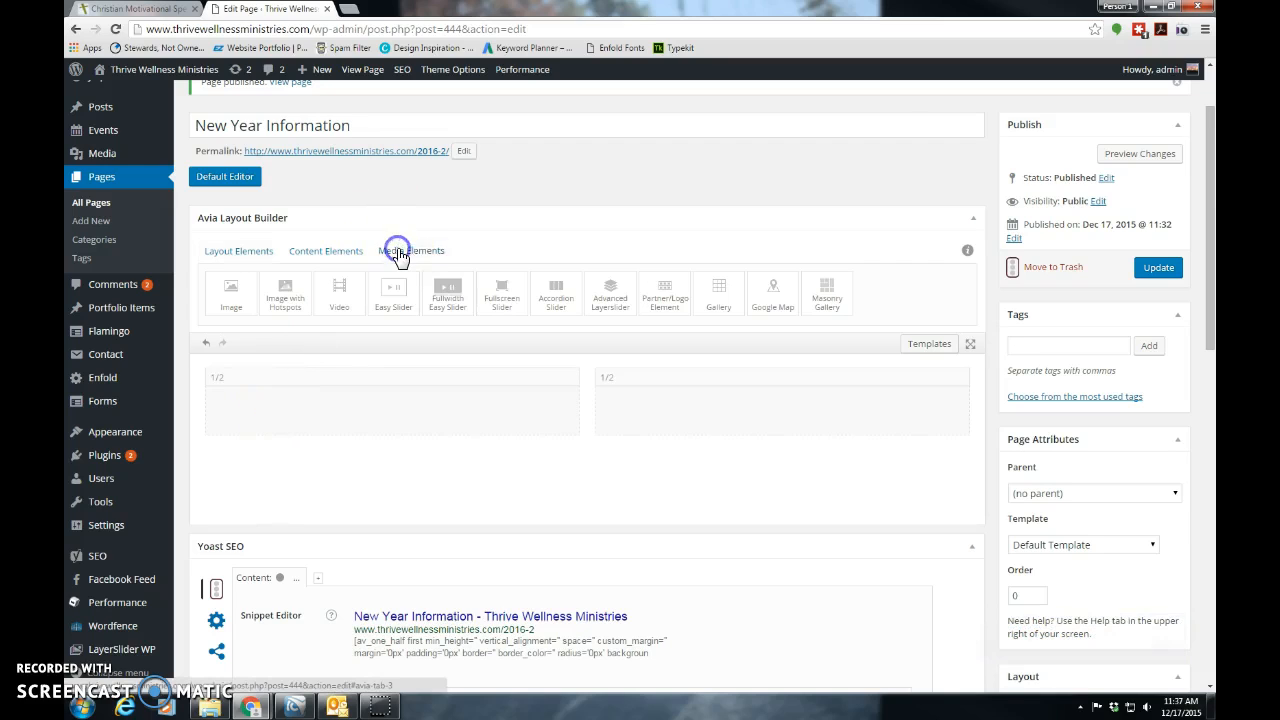
pyautogui.click(300, 298)
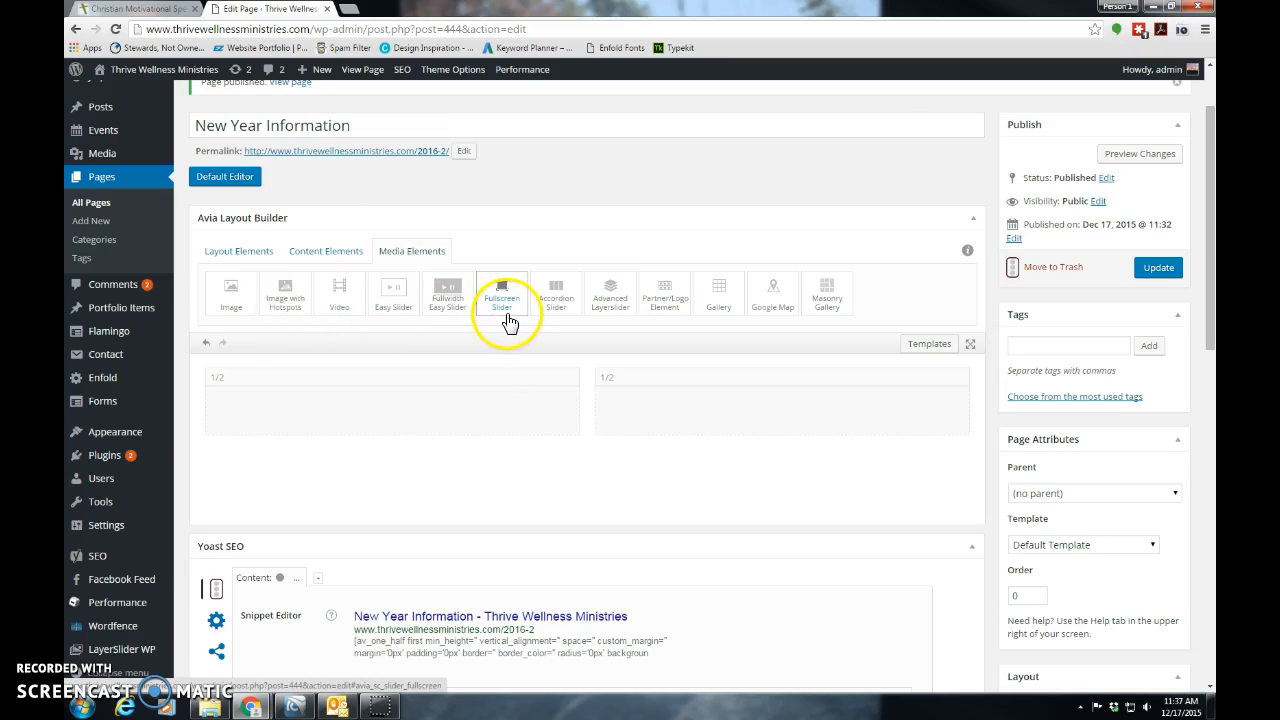
pyautogui.click(397, 296)
pyautogui.click(399, 295)
pyautogui.moveTo(397, 296); pyautogui.dragTo(375, 403)
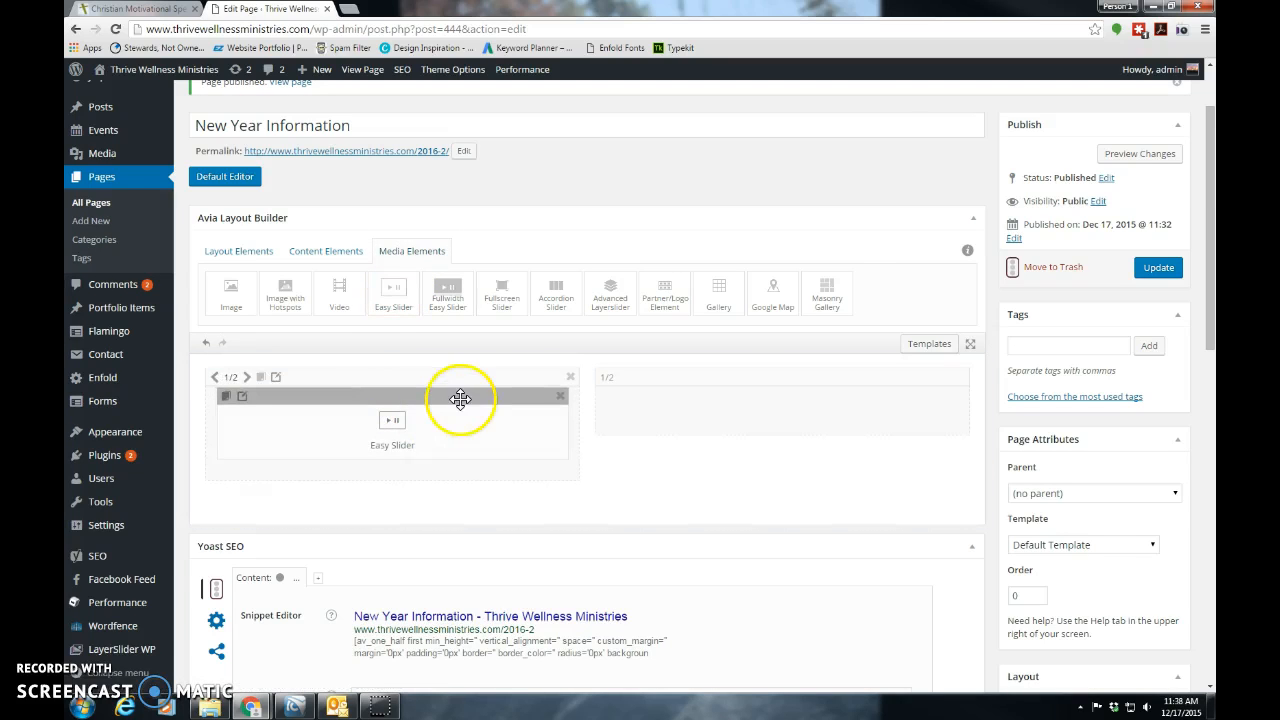
# - Try adding a second Easy Slider below the columns and moving it into the first 1/2 column, and delete it again
pyautogui.click(396, 290)
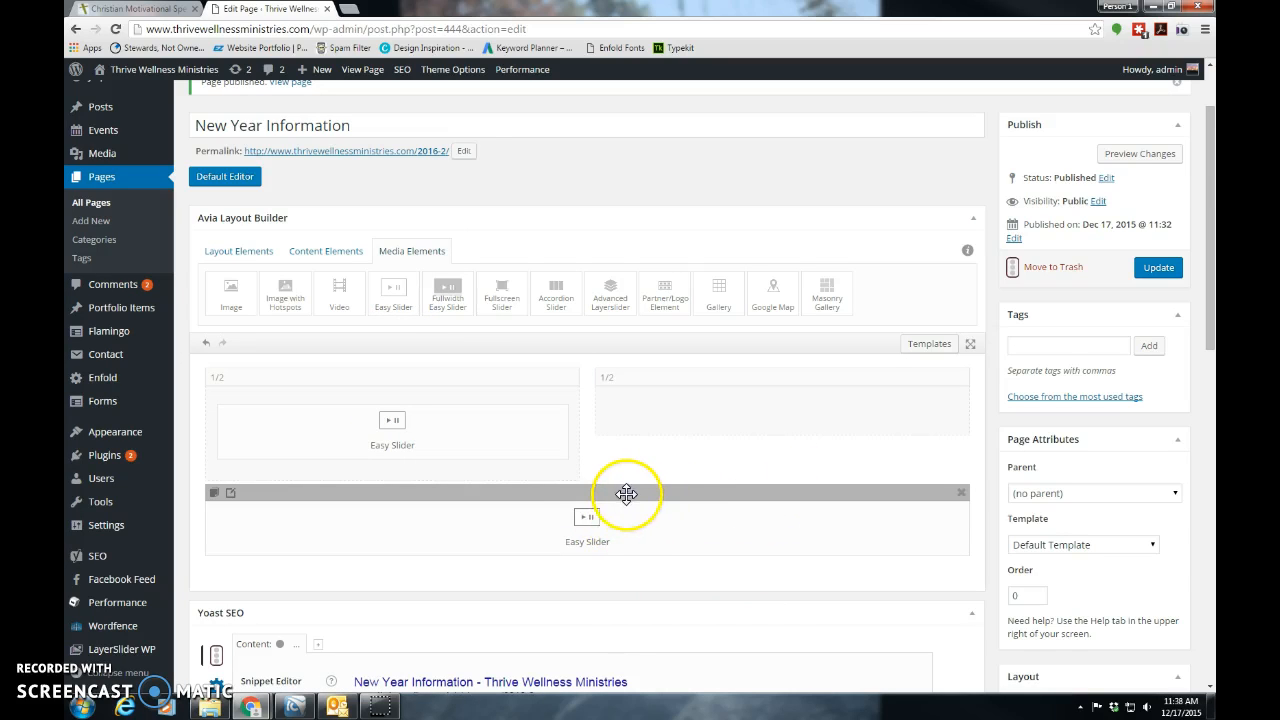
pyautogui.moveTo(624, 492); pyautogui.dragTo(469, 467)
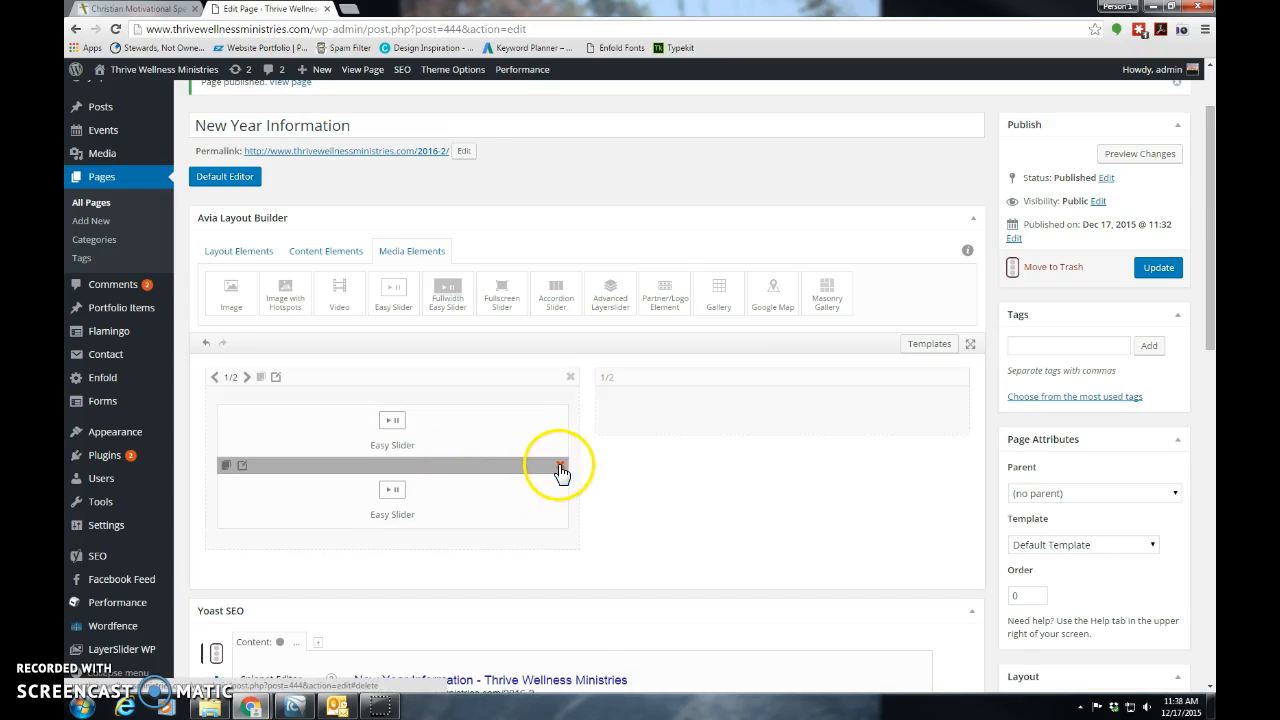
pyautogui.click(560, 467)
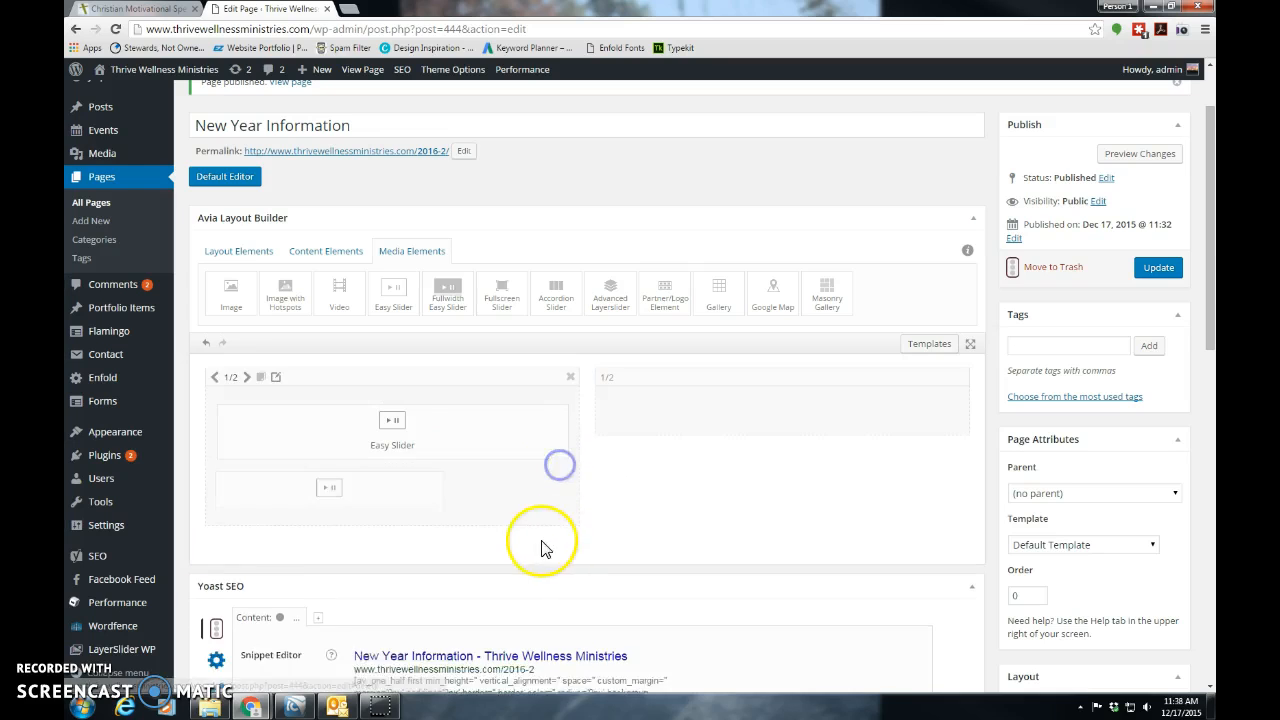
# - Add the Third Day flame, tree-lined path and green exercise band images from the media library to the Easy Slider
pyautogui.click(316, 424)
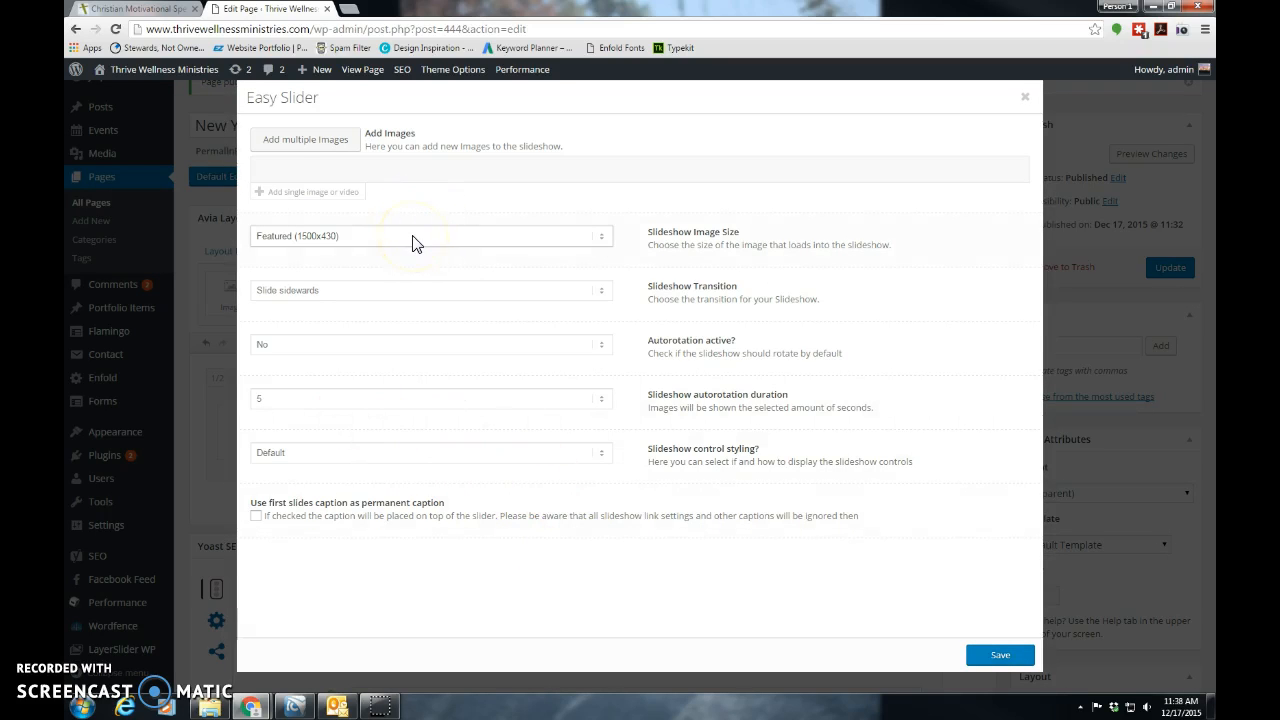
pyautogui.click(335, 142)
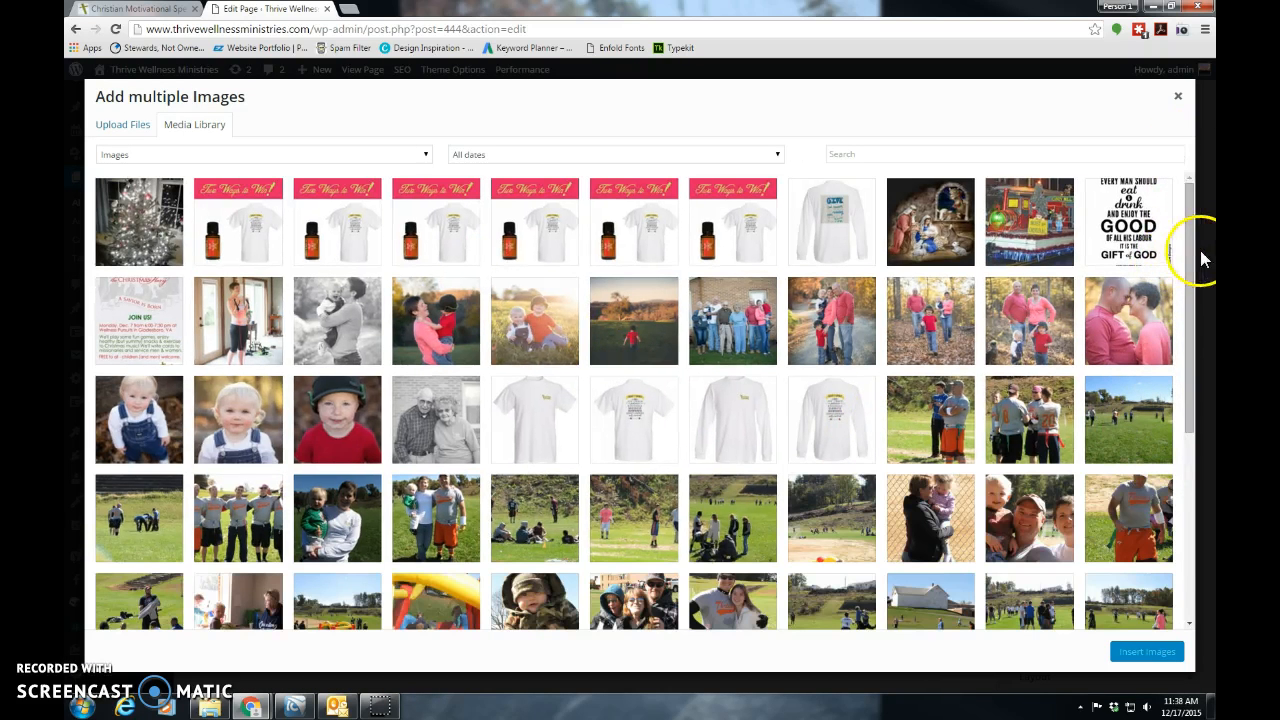
pyautogui.scroll(-2, 1176, 560)
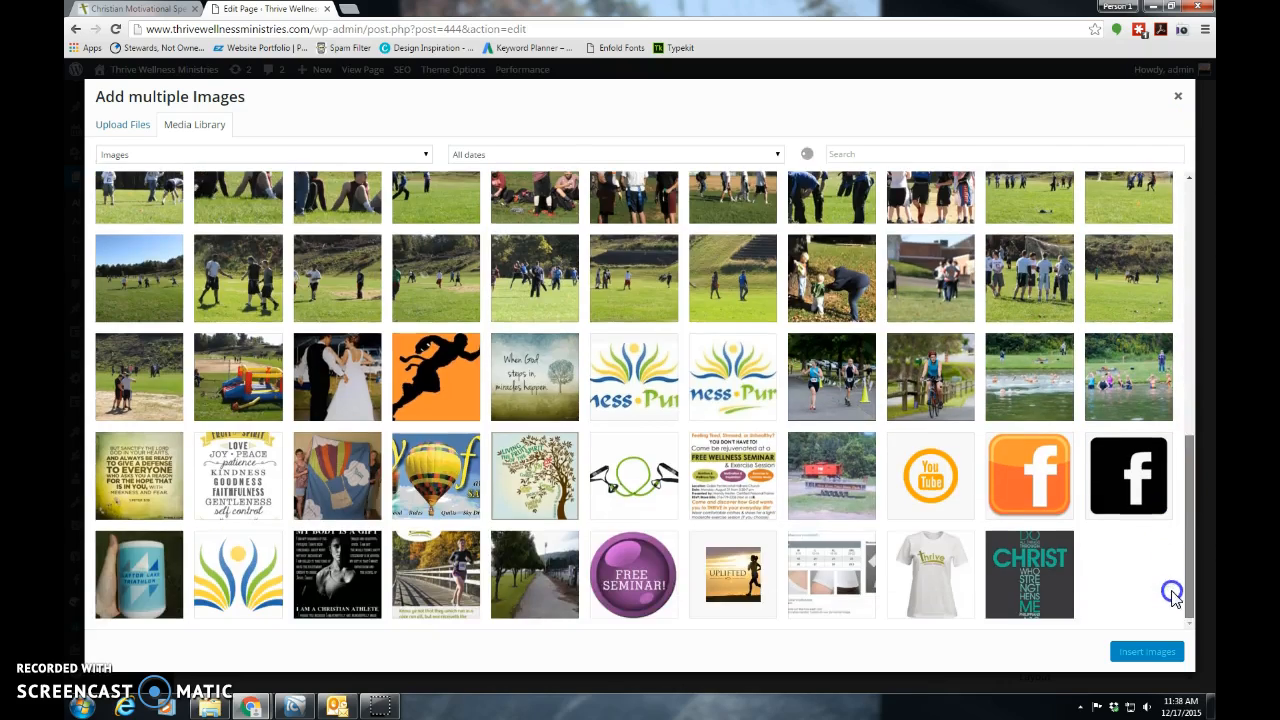
pyautogui.scroll(-2, 1152, 583)
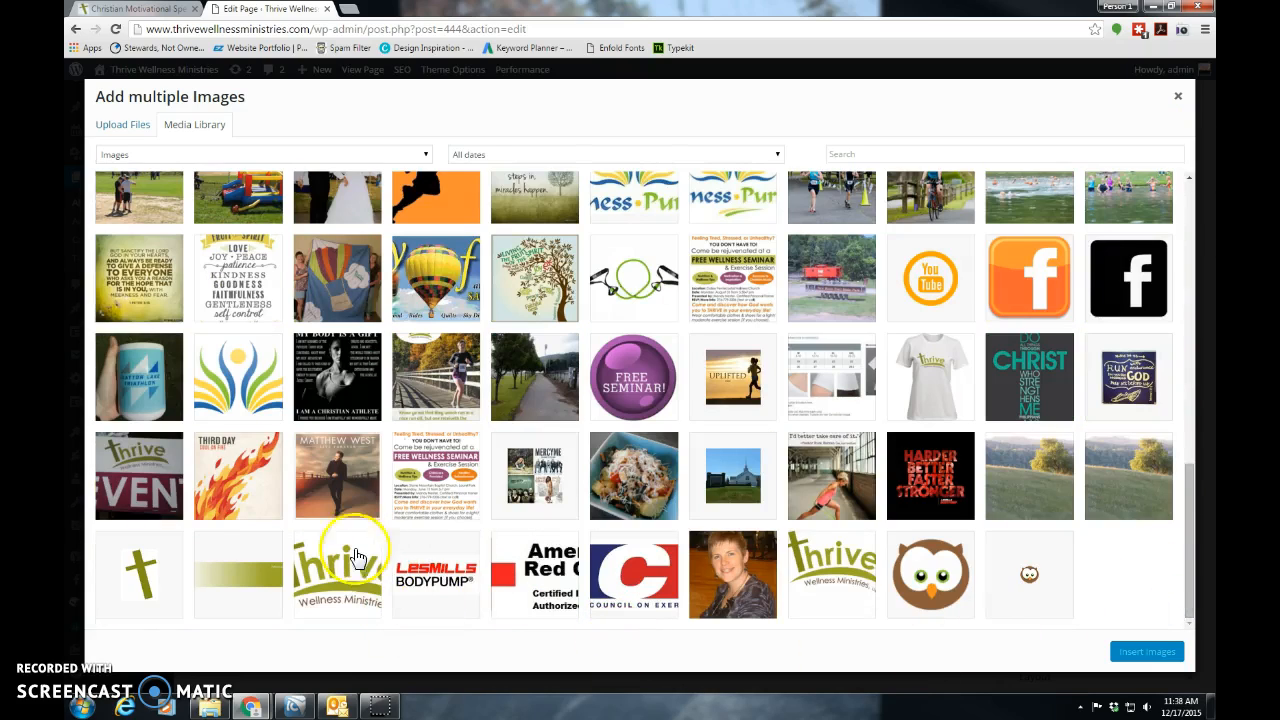
pyautogui.click(255, 482)
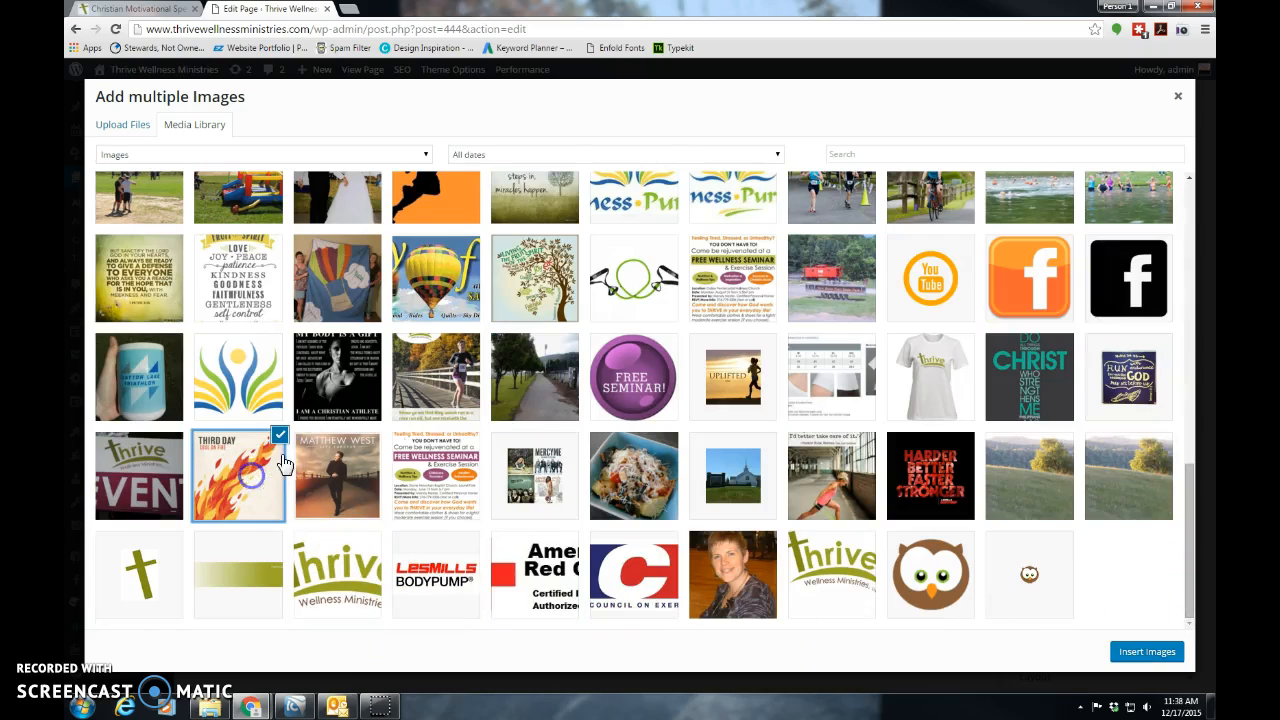
pyautogui.click(567, 393)
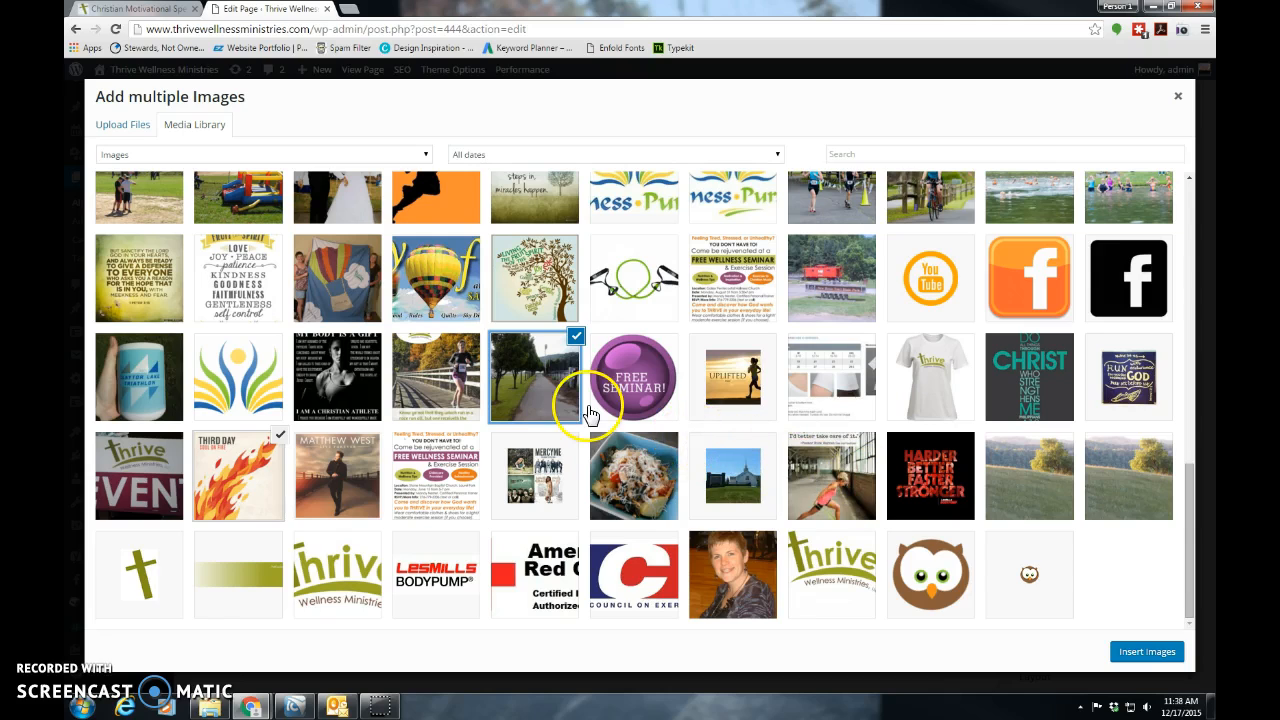
pyautogui.click(632, 278)
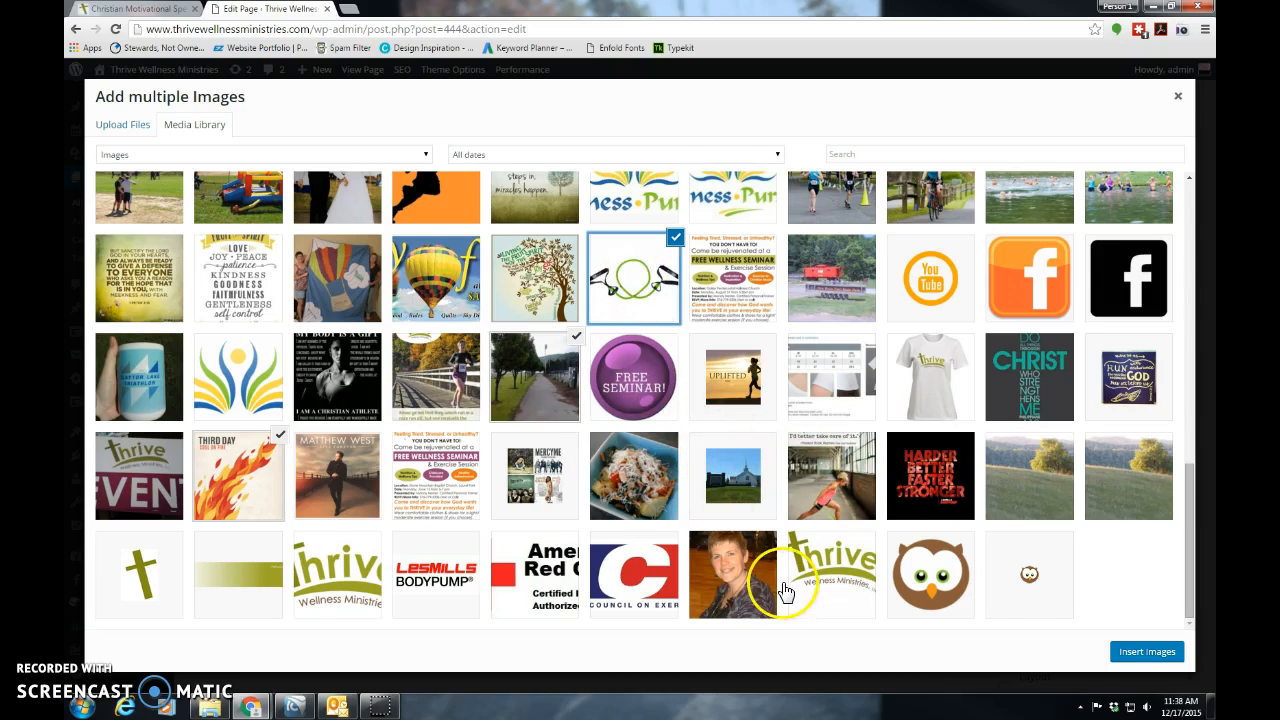
pyautogui.click(1146, 653)
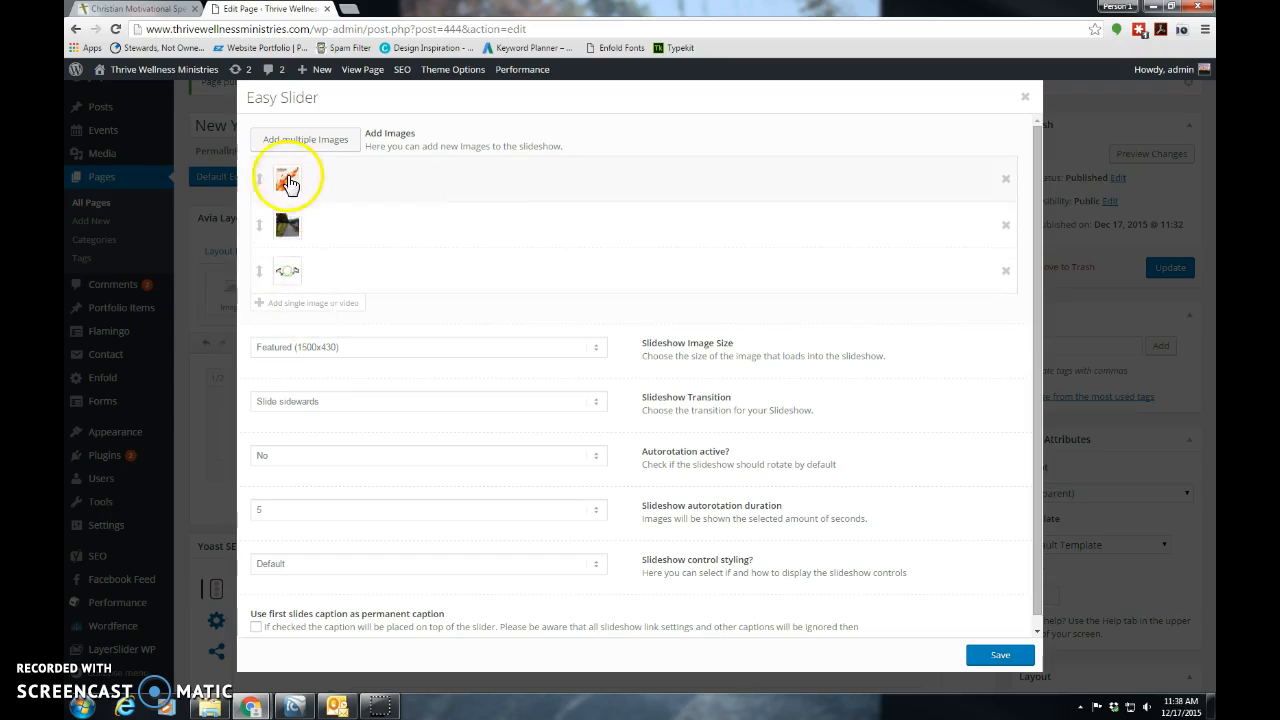
# - Set the slideshow image size to Portfolio (495x400) and the transition to Slide sidewards
pyautogui.click(378, 349)
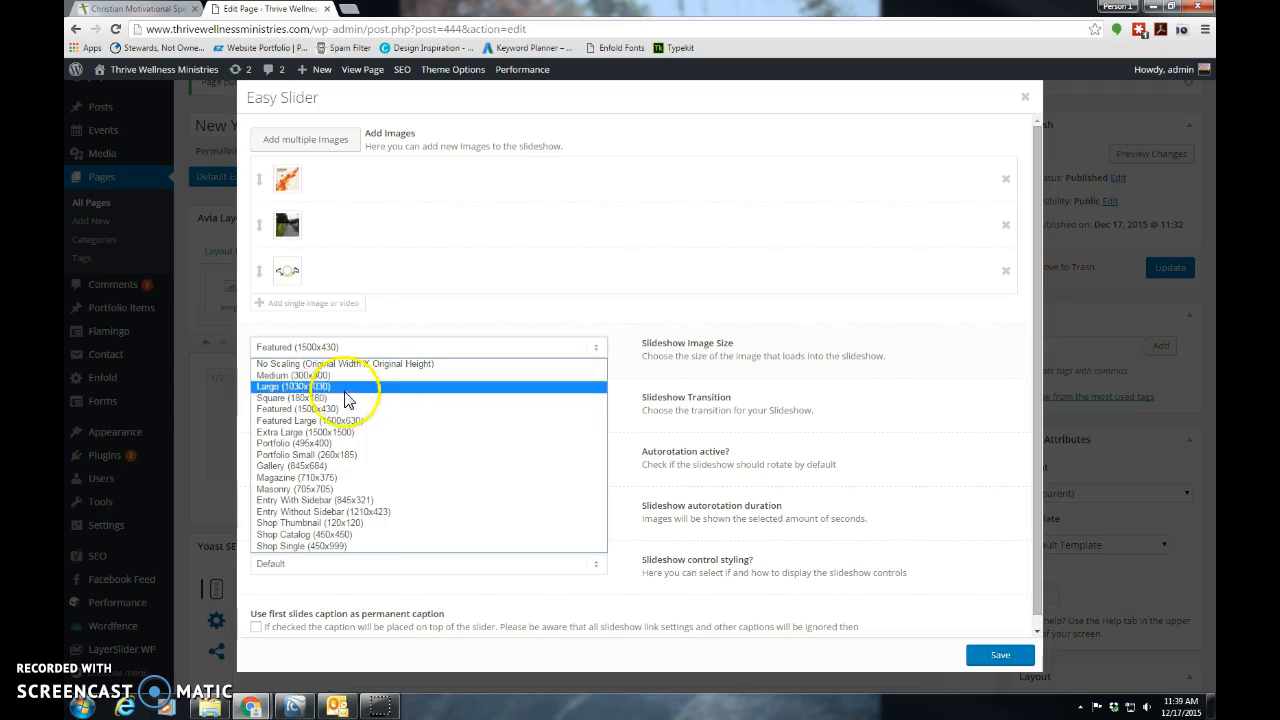
pyautogui.click(325, 446)
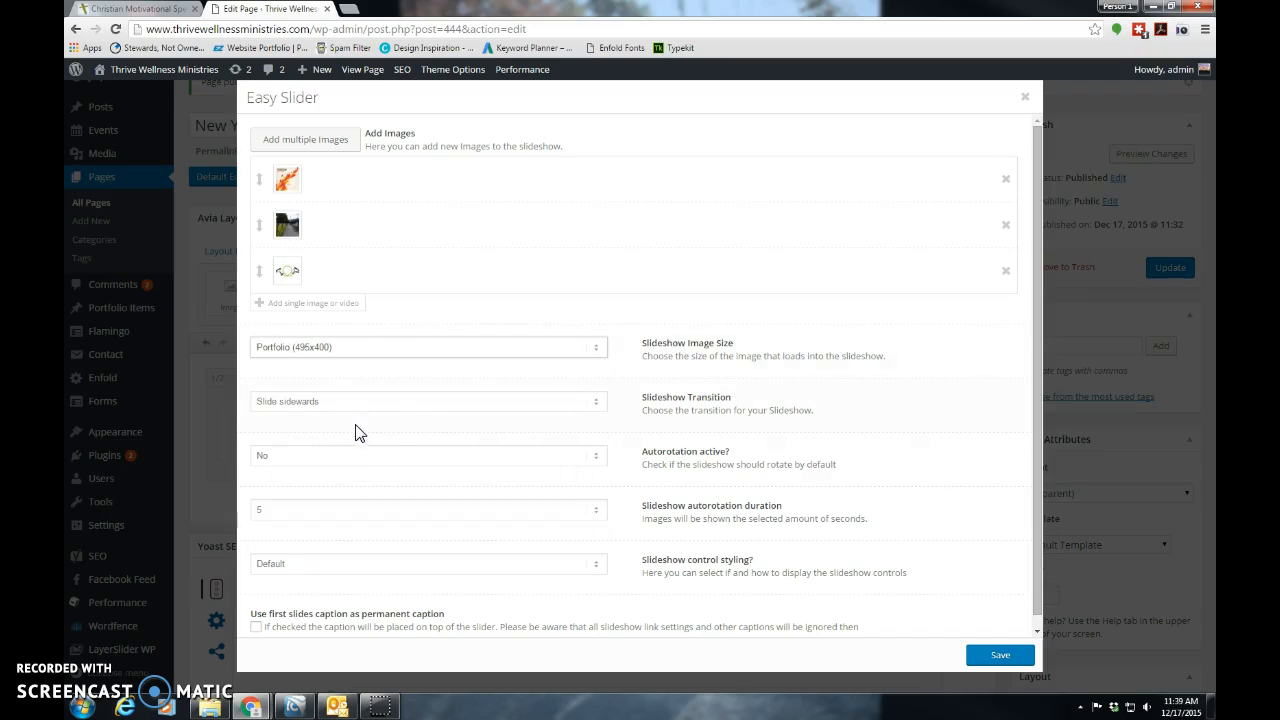
pyautogui.click(373, 403)
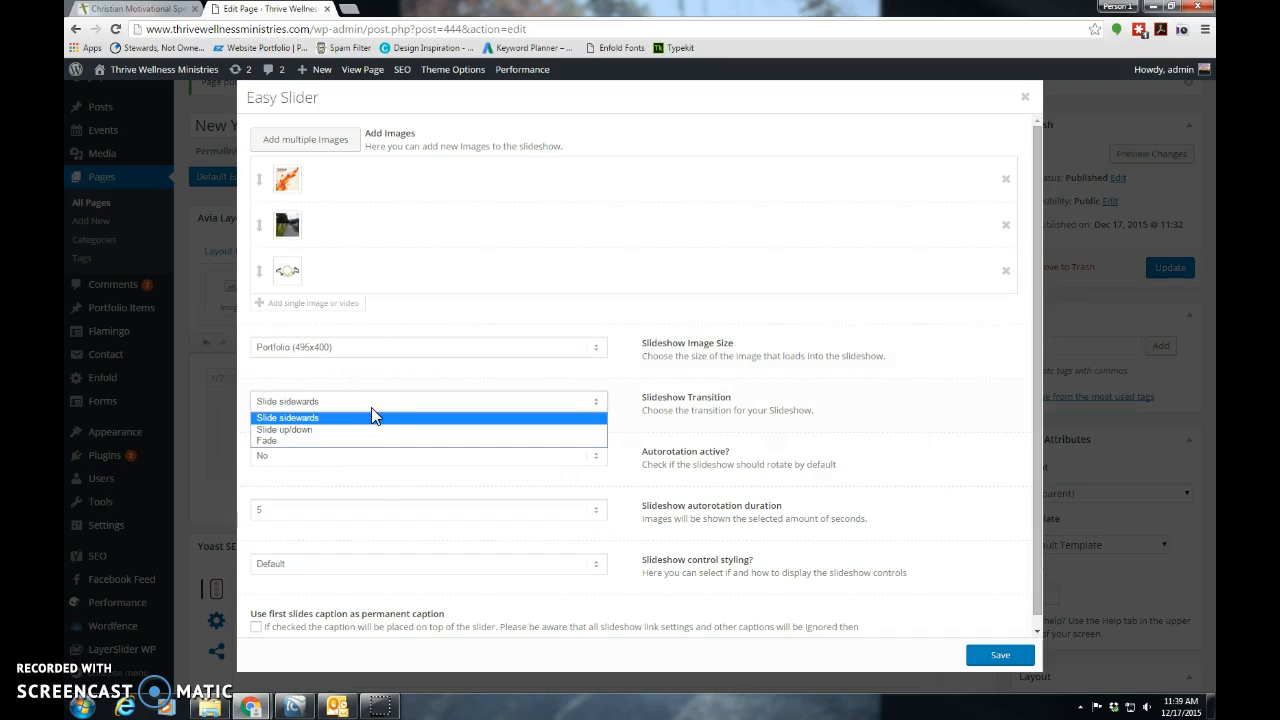
pyautogui.click(310, 417)
pyautogui.scroll(-1, 506, 520)
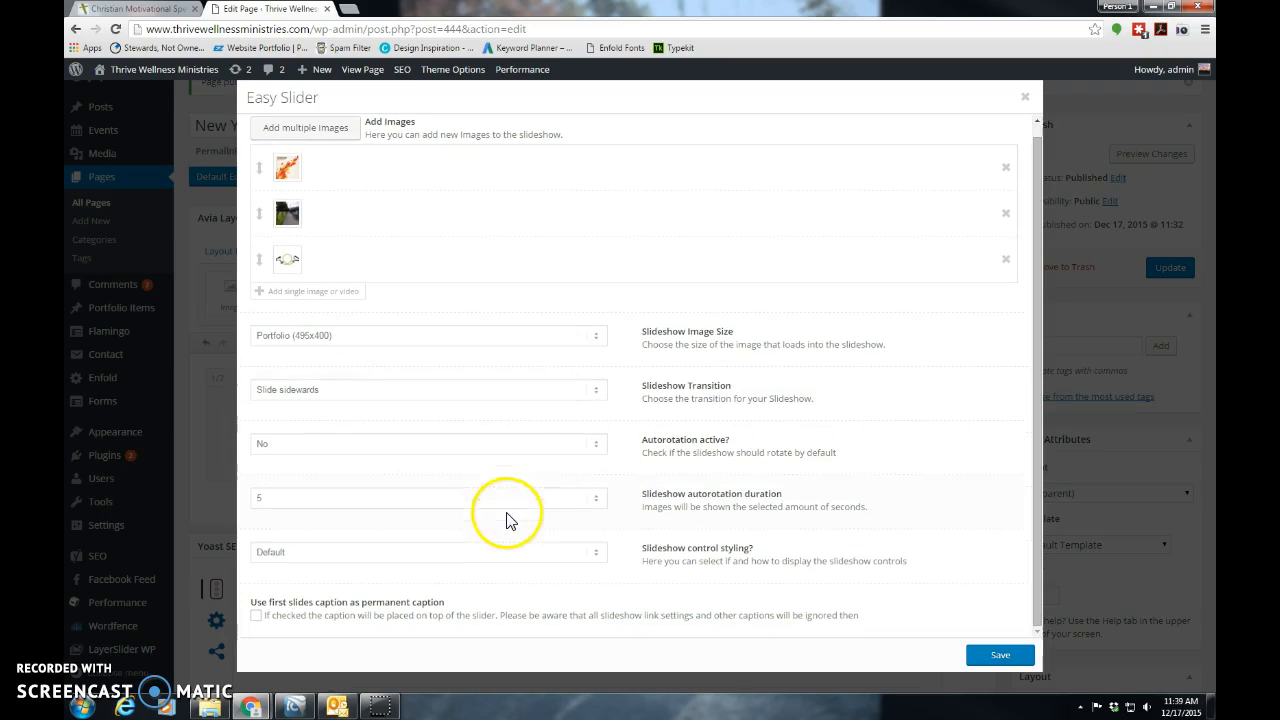
# - Activate autorotation for the Easy Slider, keeping the autorotation duration at 5 seconds, and update the page with the saved slider
pyautogui.click(595, 443)
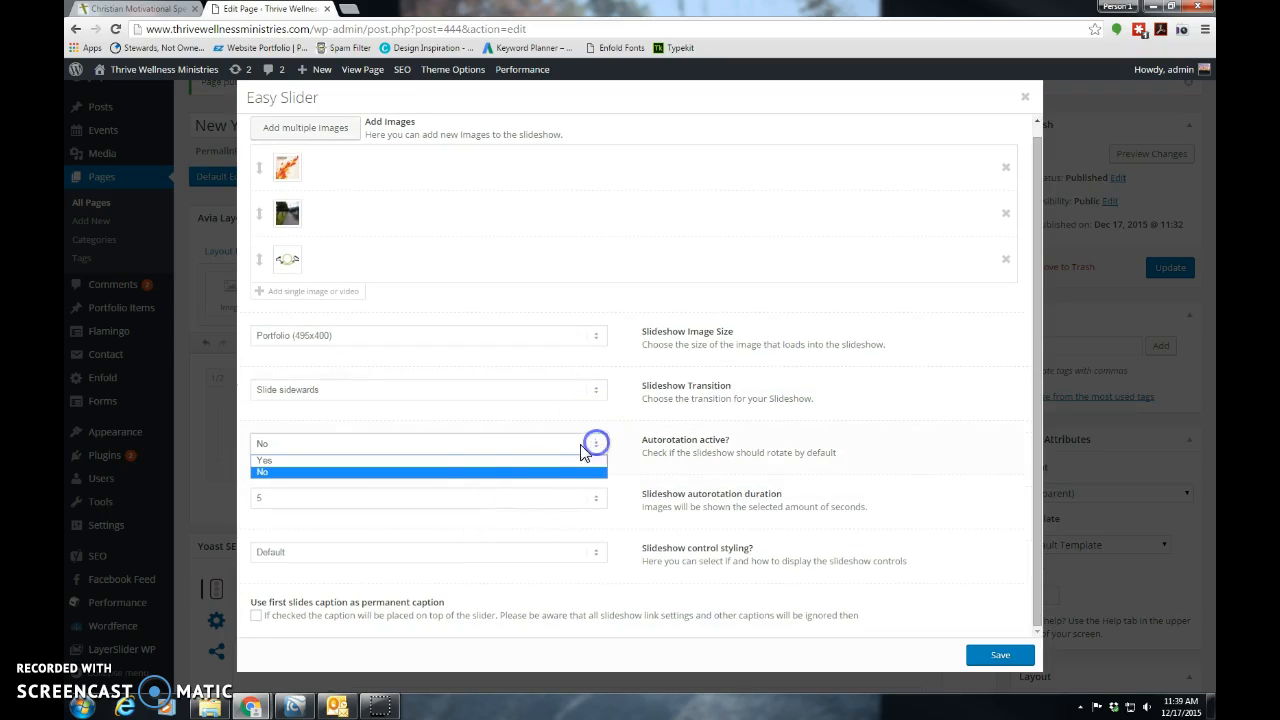
pyautogui.click(478, 462)
pyautogui.scroll(-2, 700, 518)
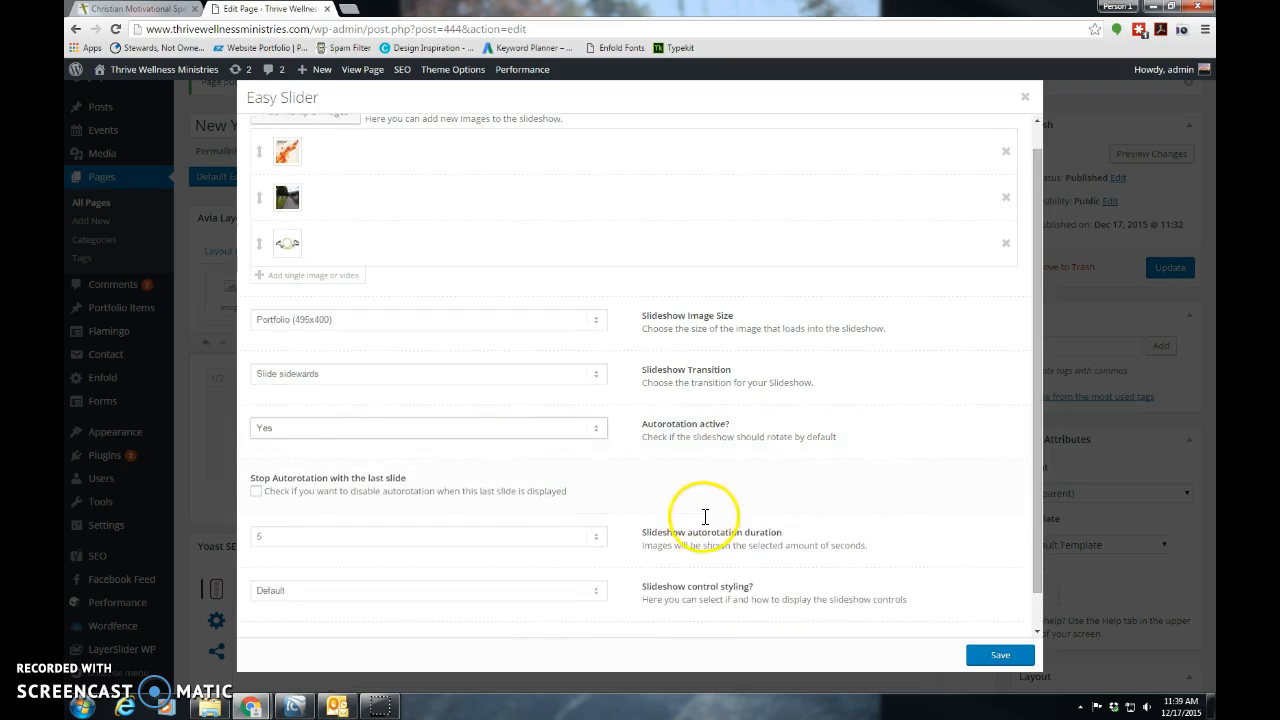
pyautogui.click(596, 500)
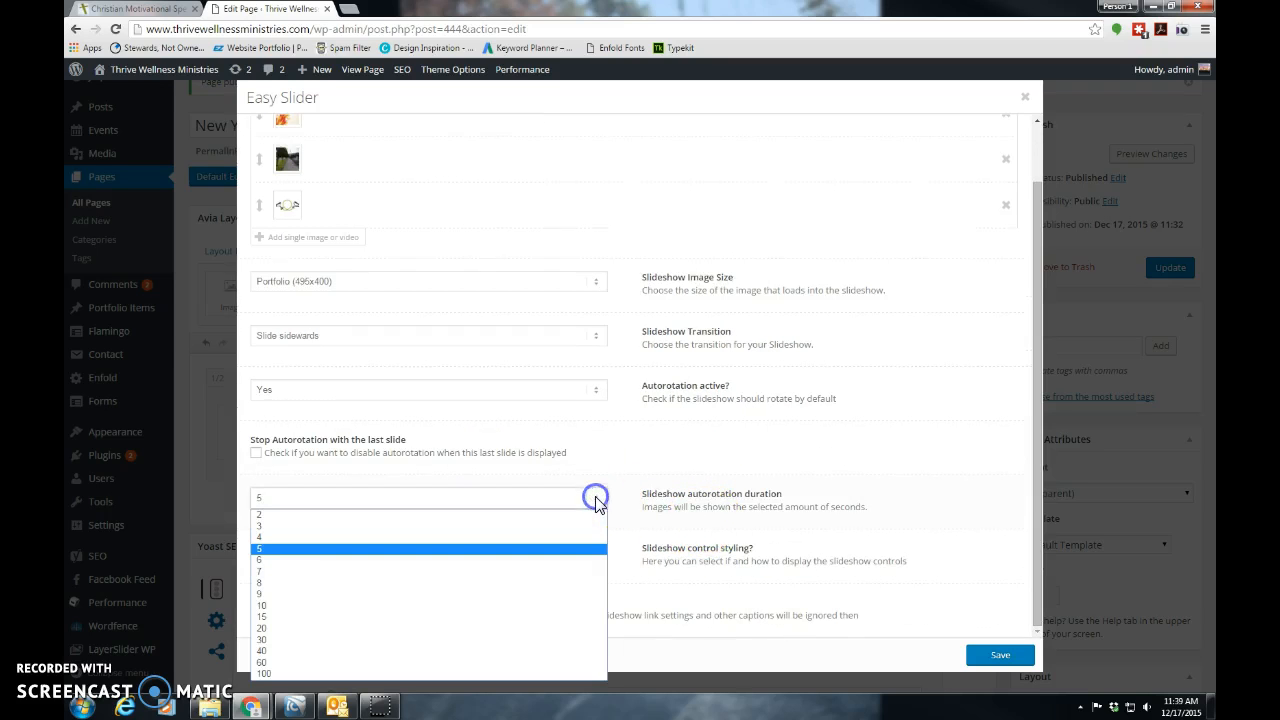
pyautogui.click(600, 498)
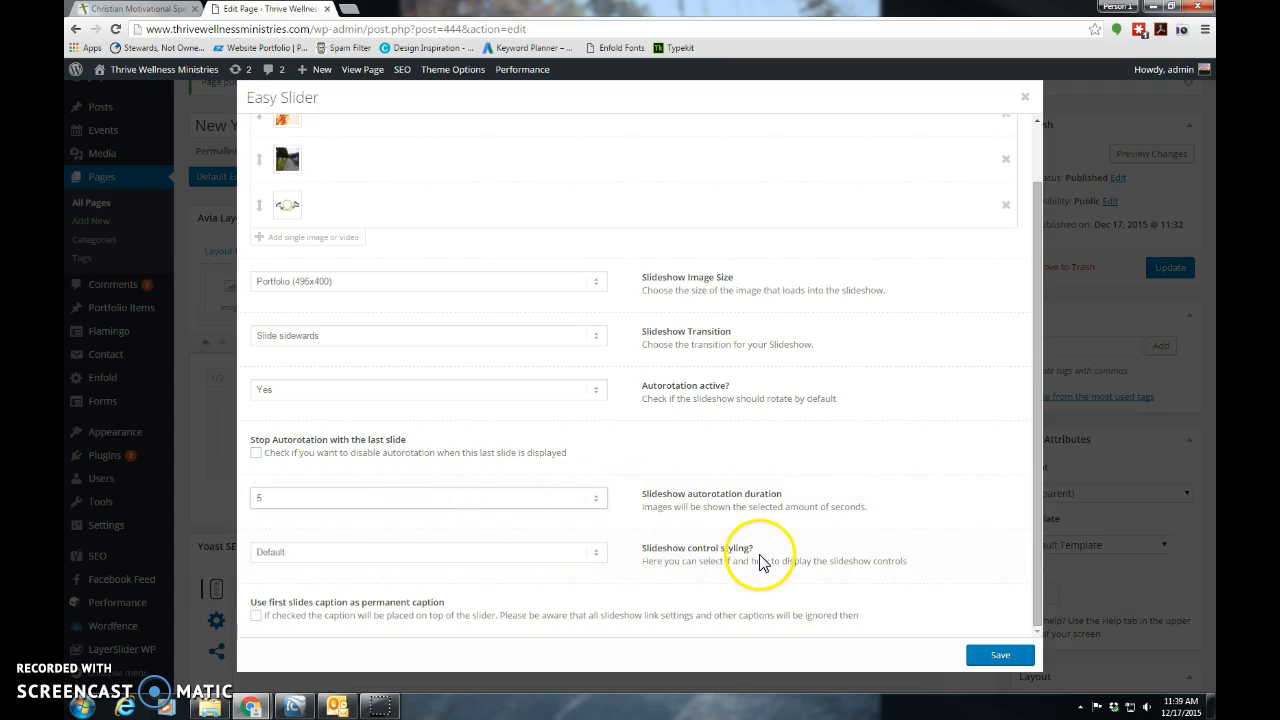
pyautogui.click(998, 657)
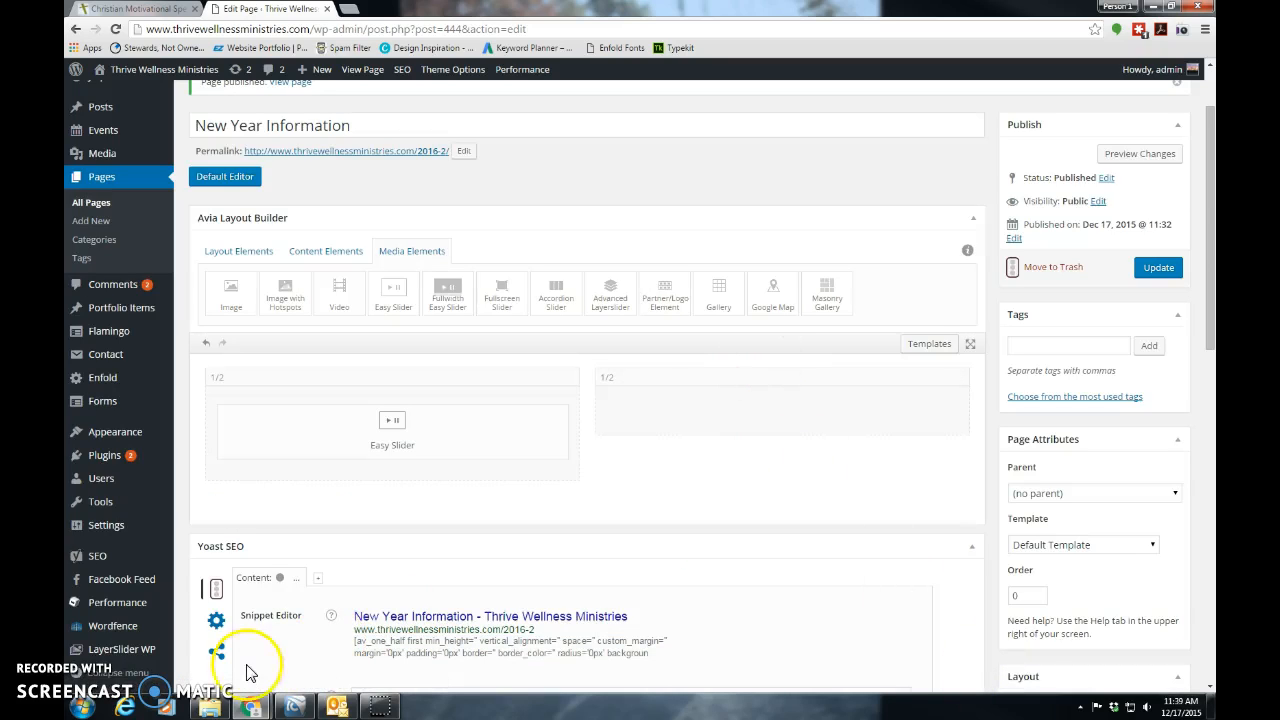
pyautogui.moveTo(423, 457)
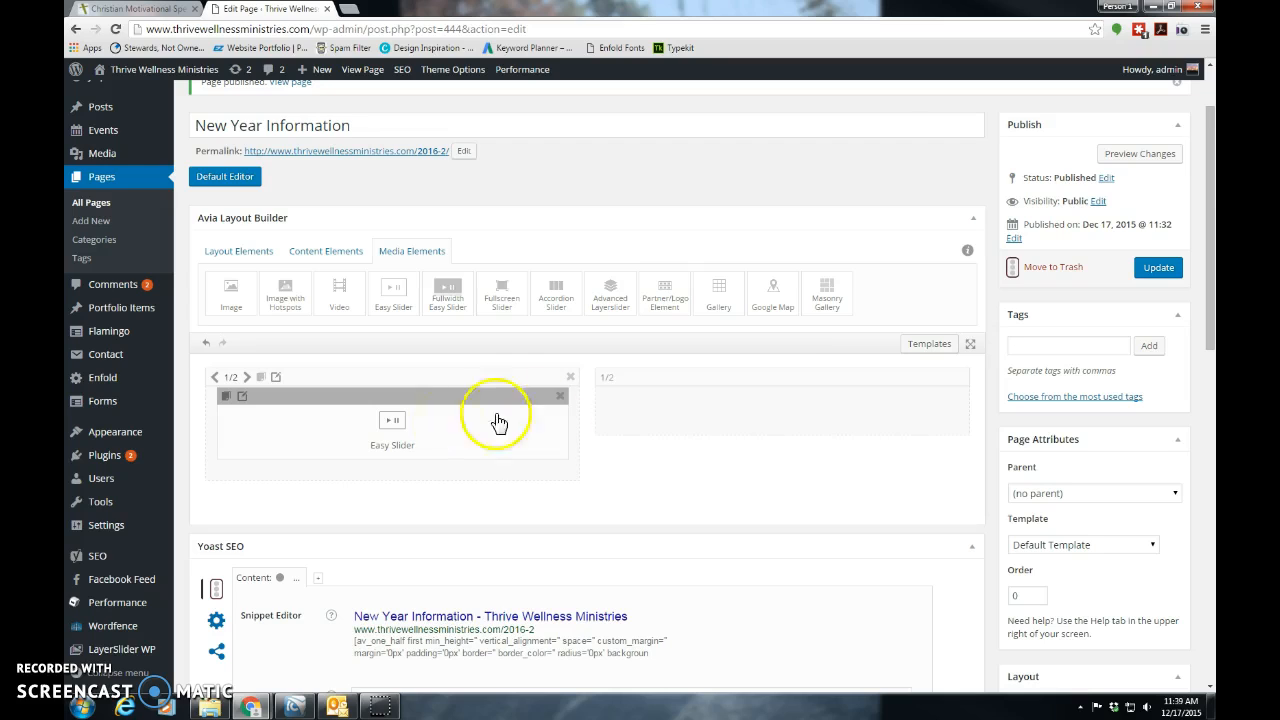
pyautogui.click(1160, 273)
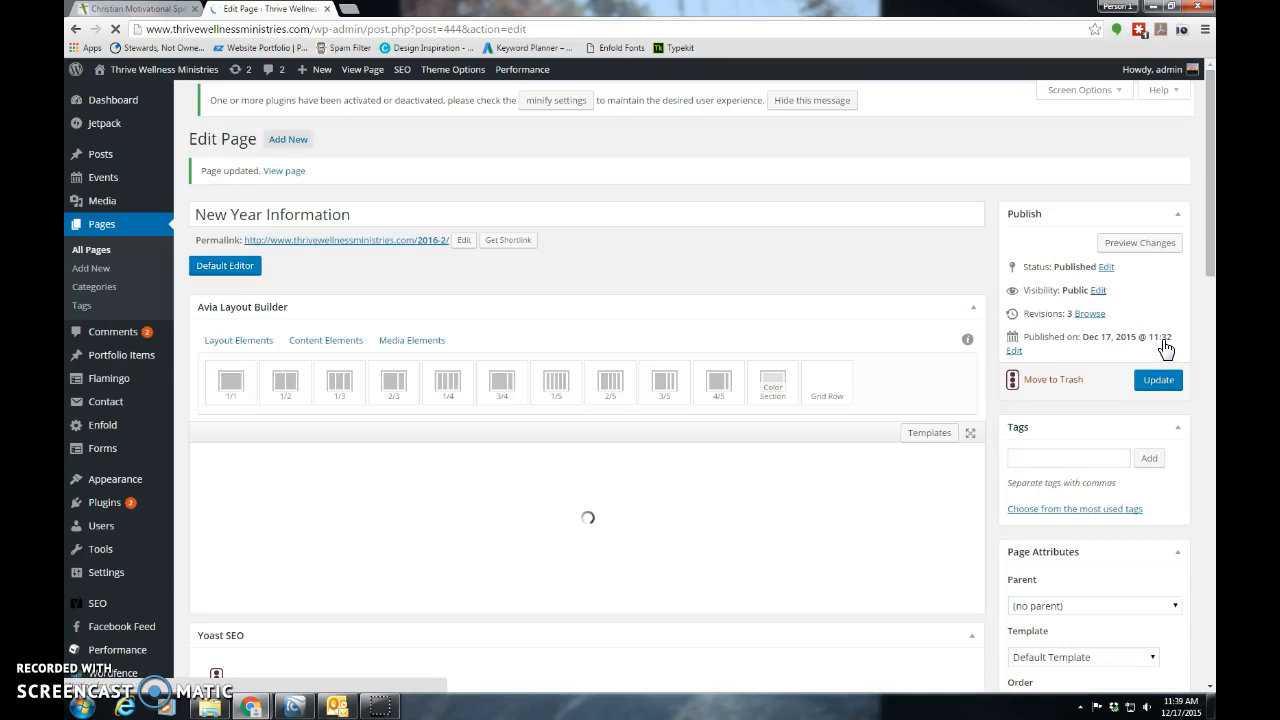
# - Preview the page changes, advance through the slider images, and return to the page editor with the preview closed
pyautogui.click(1152, 256)
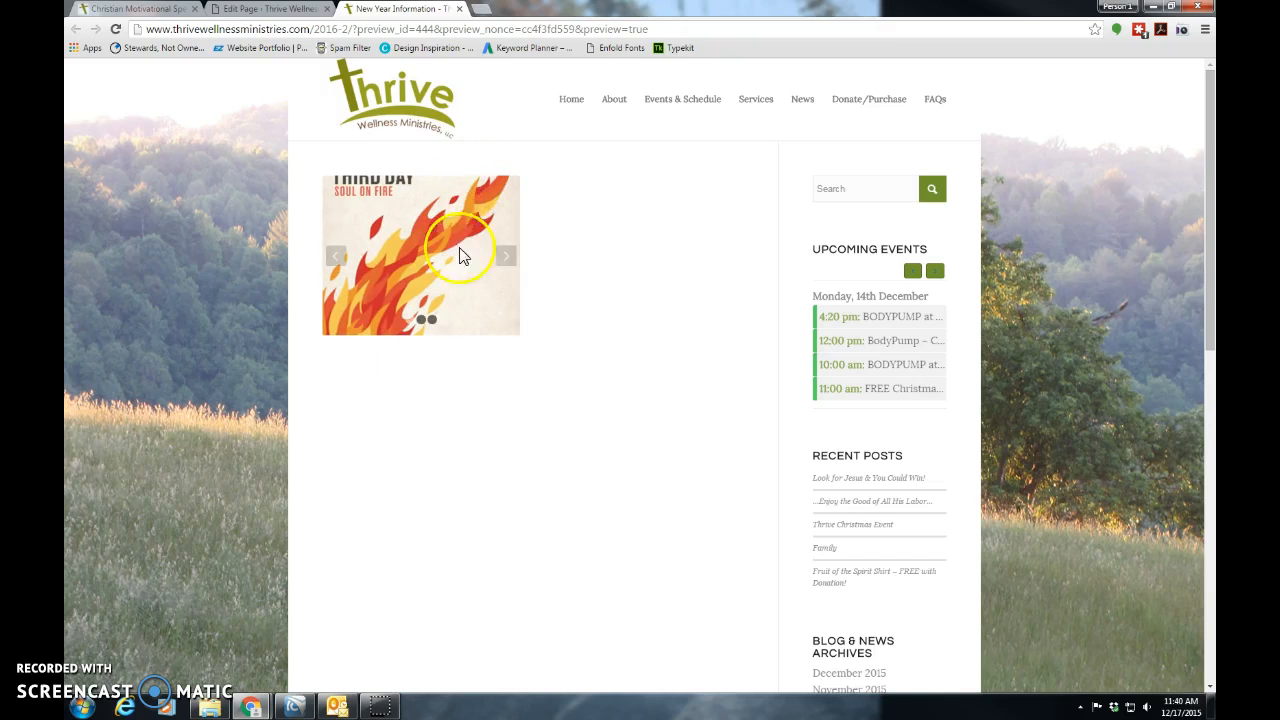
pyautogui.click(506, 257)
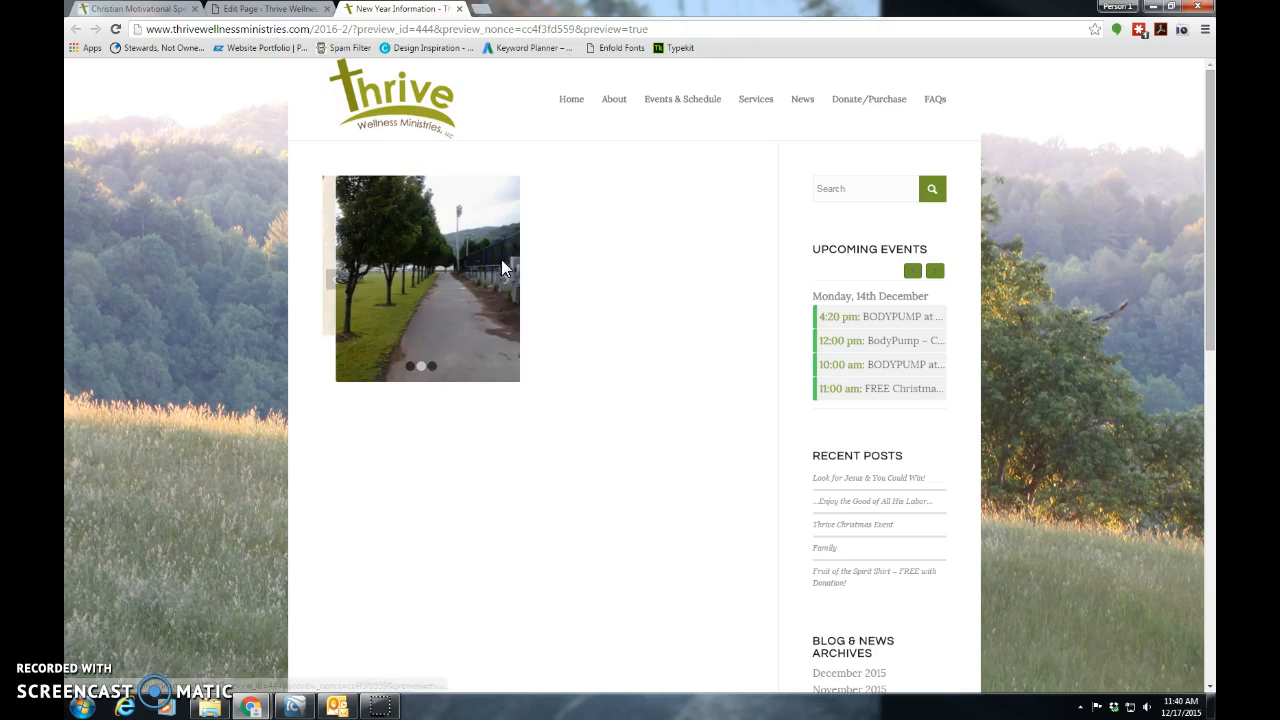
pyautogui.click(503, 280)
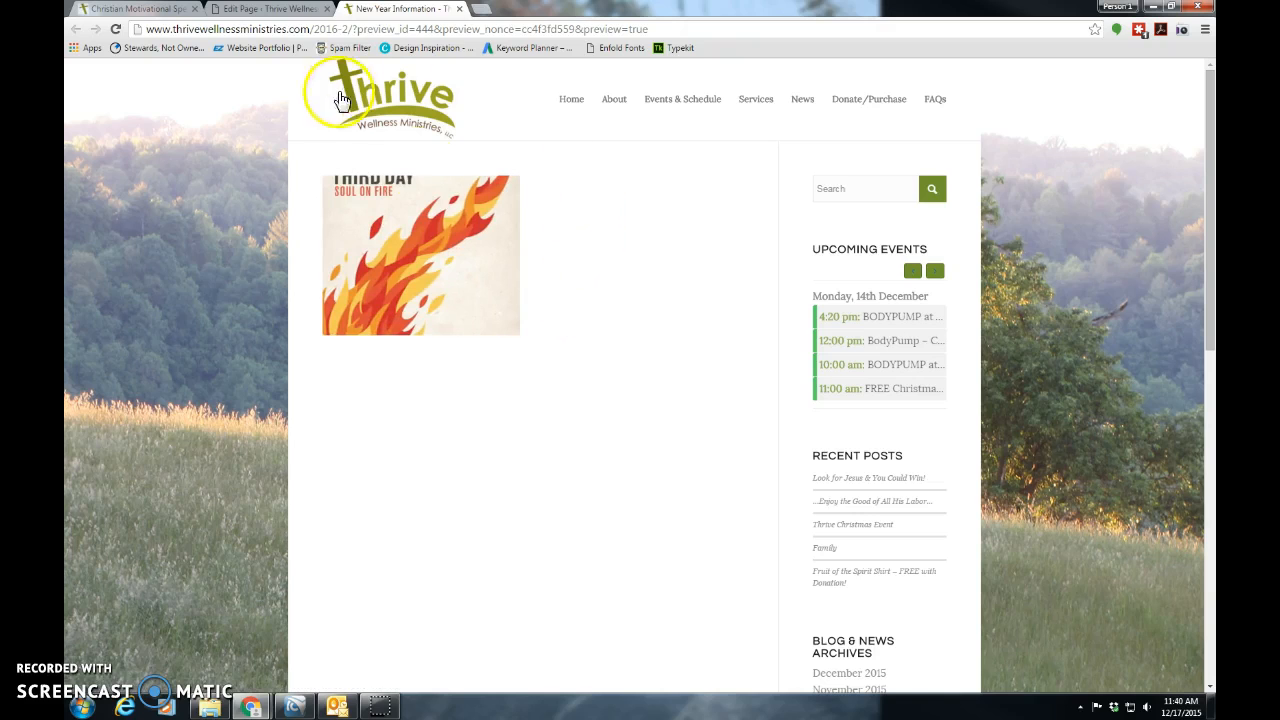
pyautogui.click(294, 10)
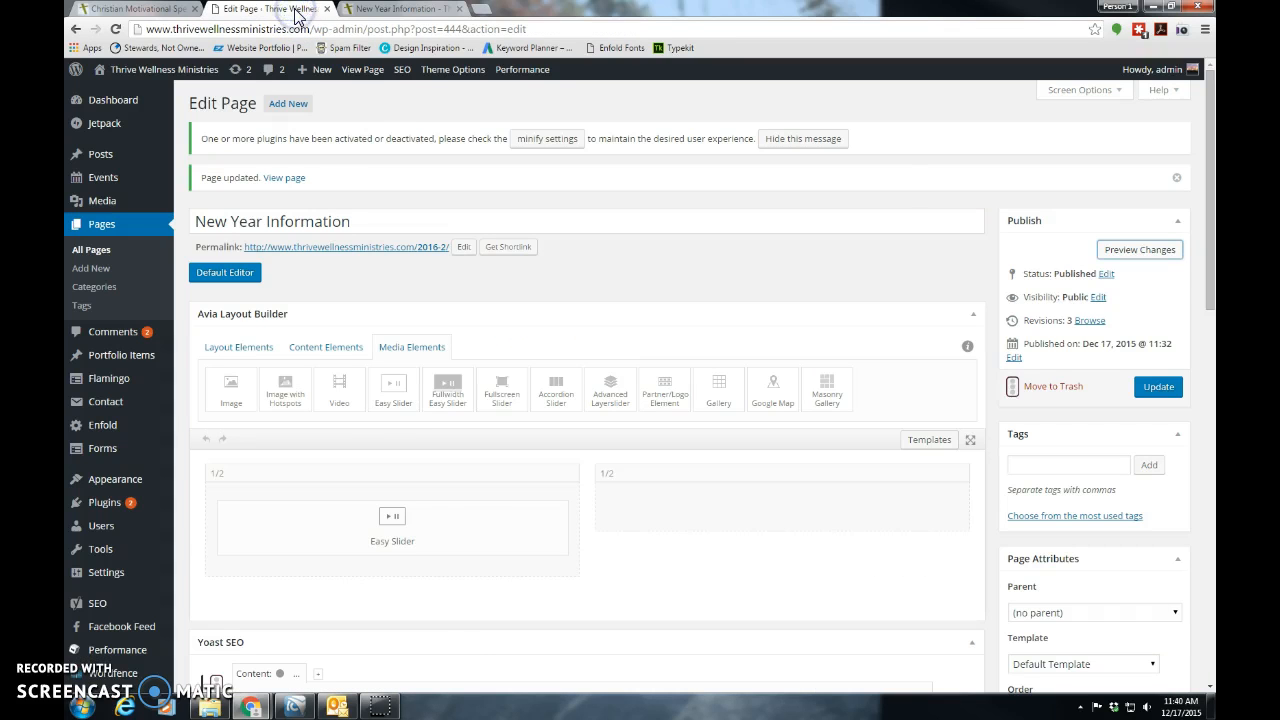
pyautogui.click(405, 9)
pyautogui.click(460, 9)
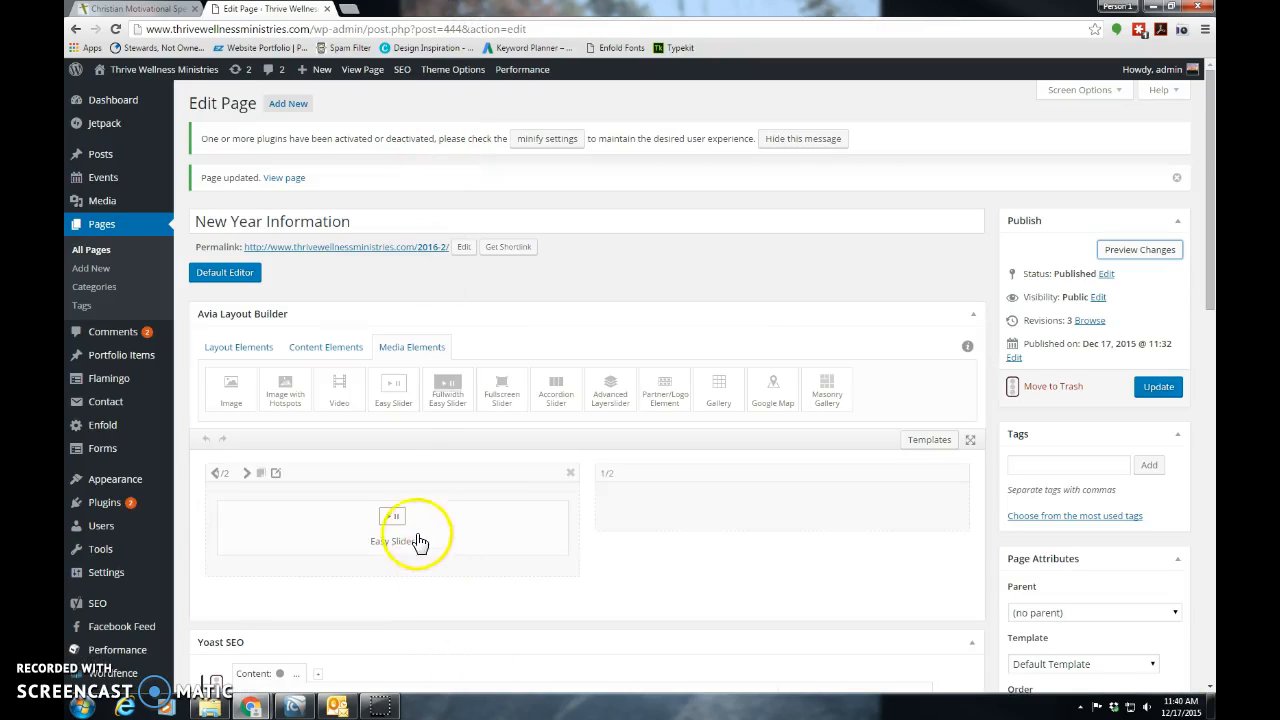
# - Change the Easy Slider's slideshow image size to Masonry (705x705) and update the page with the saved slider
pyautogui.click(243, 494)
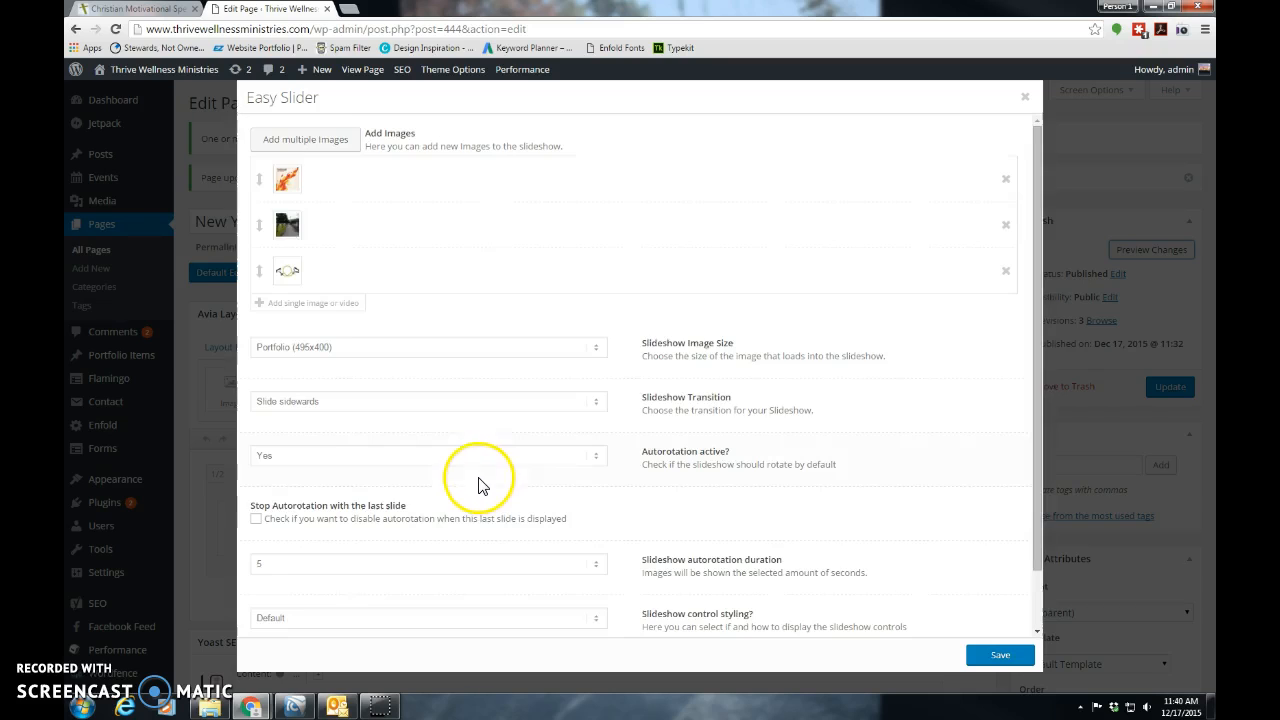
pyautogui.click(390, 348)
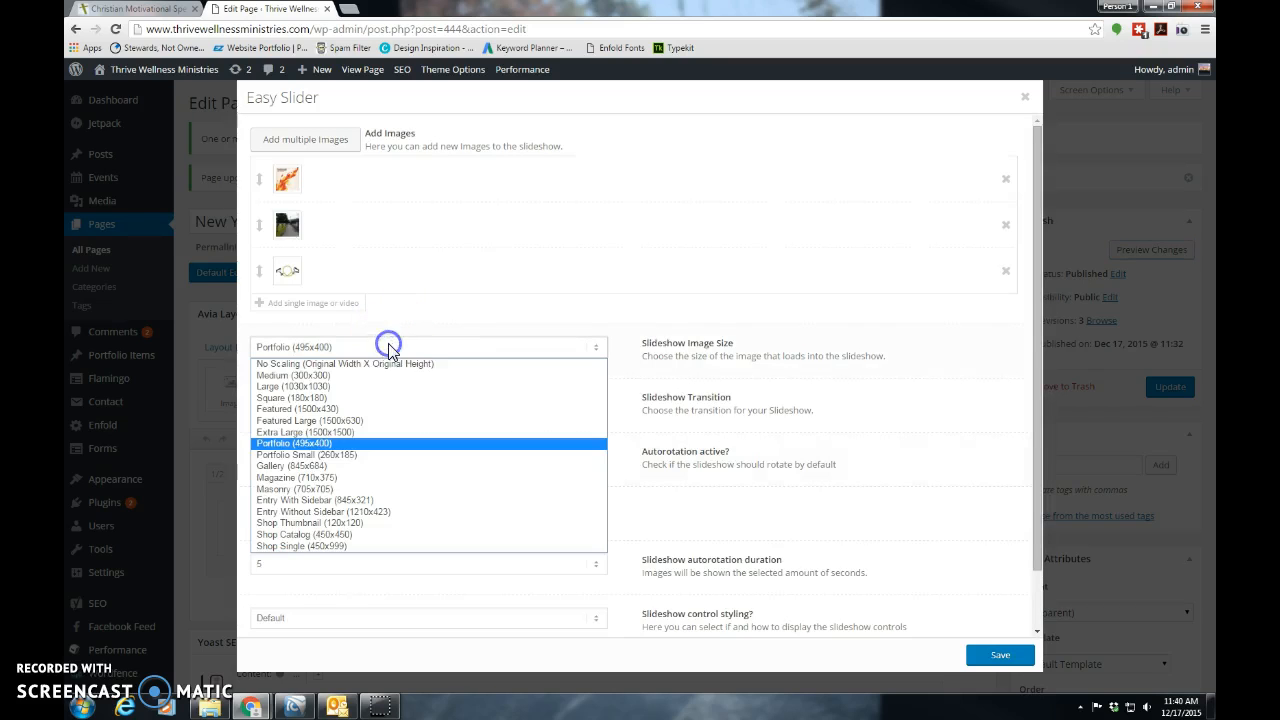
pyautogui.click(338, 490)
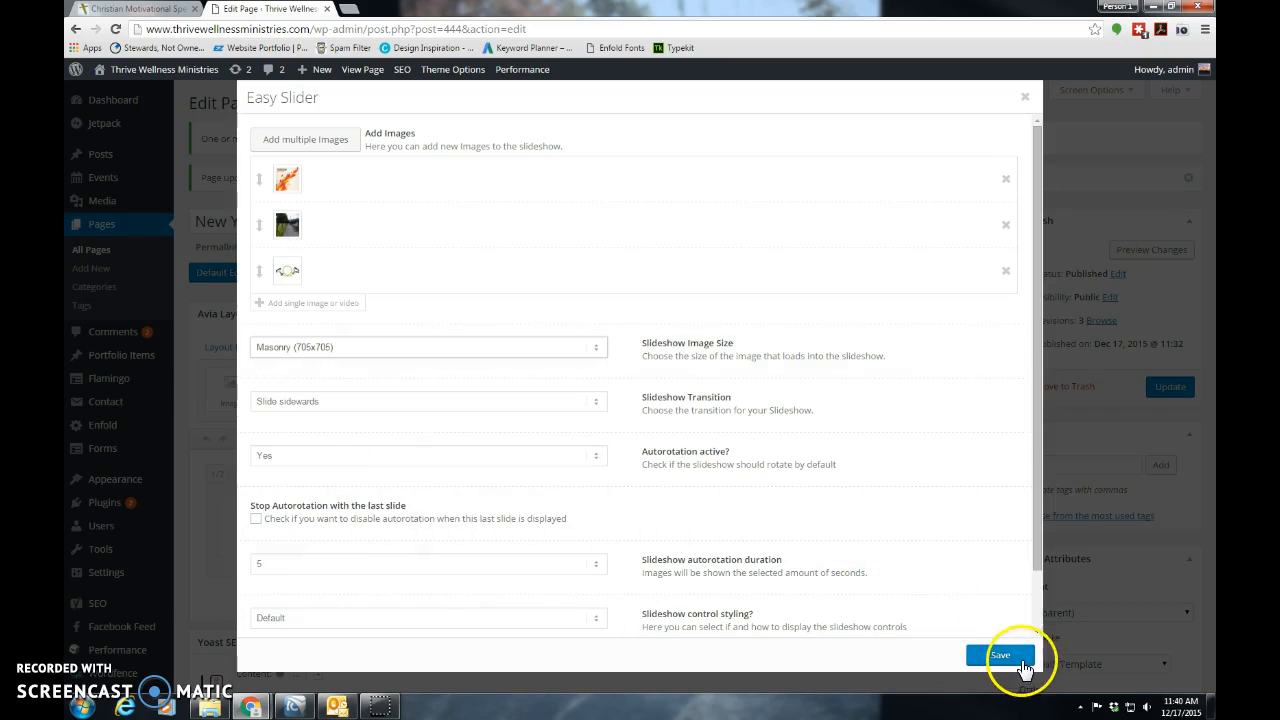
pyautogui.click(1000, 655)
pyautogui.click(1157, 388)
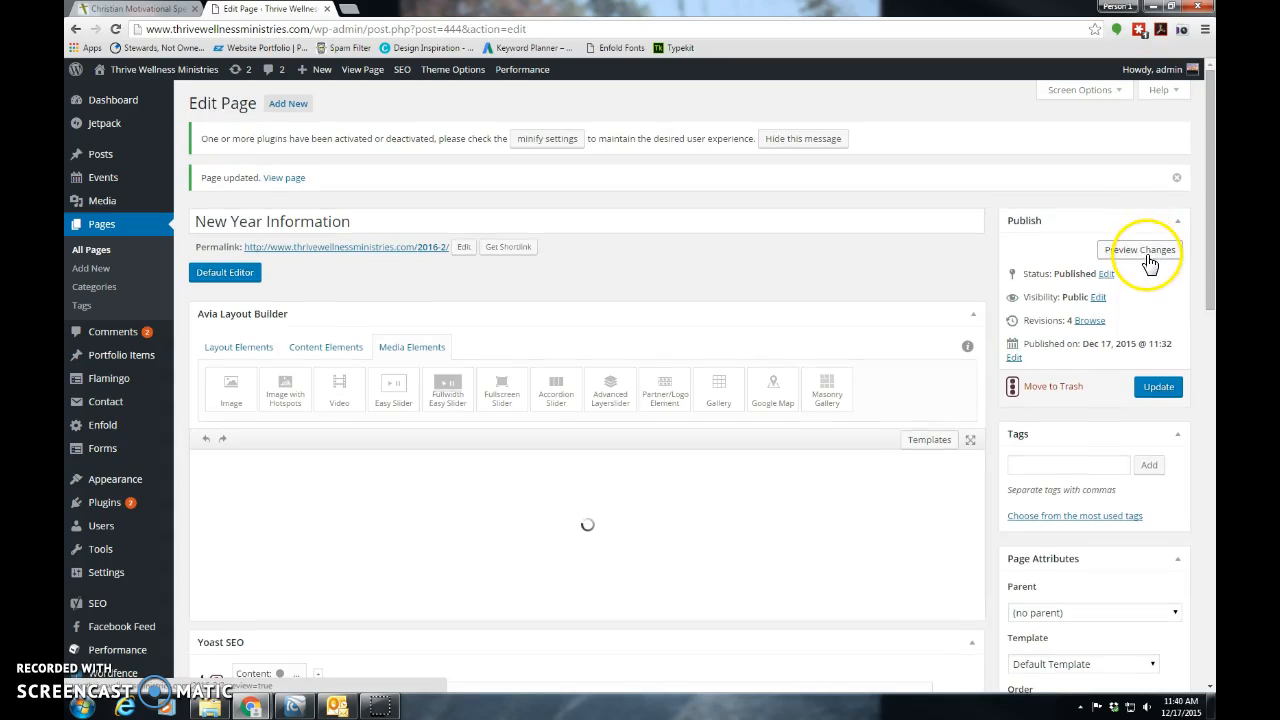
# - Preview the page again to check the slider images at the Masonry size, and close the preview
pyautogui.click(1146, 253)
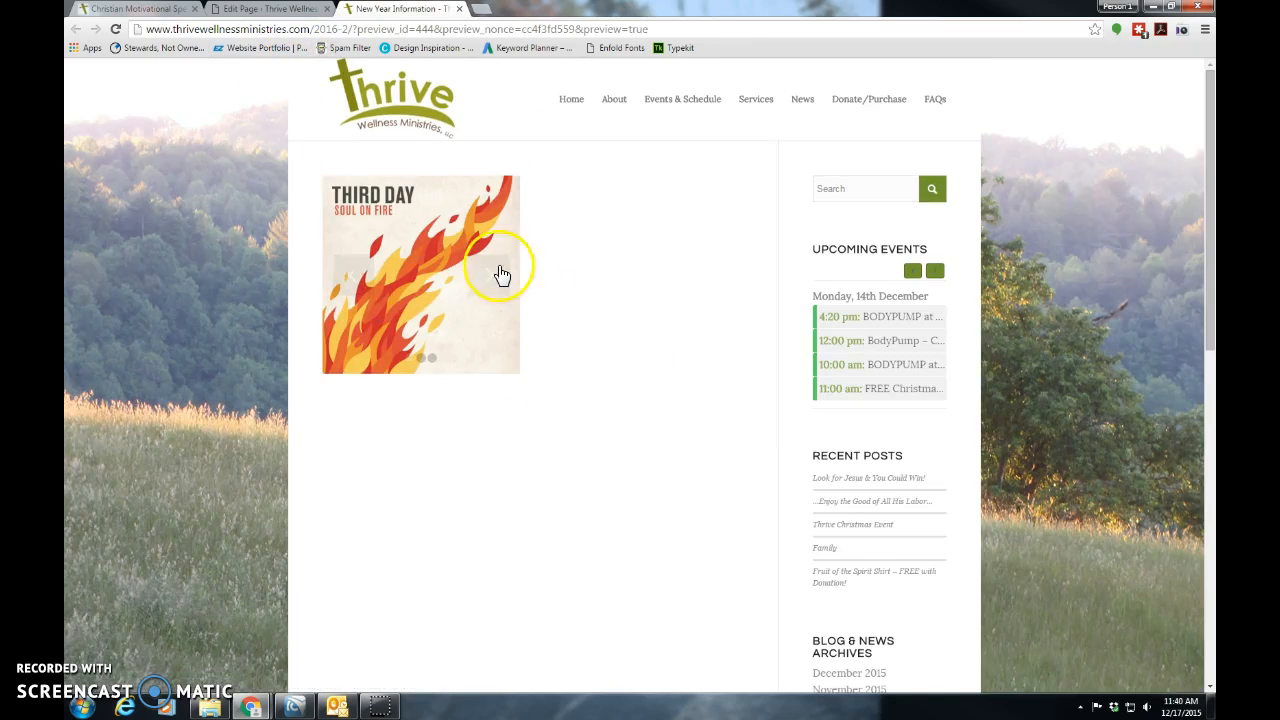
pyautogui.click(493, 279)
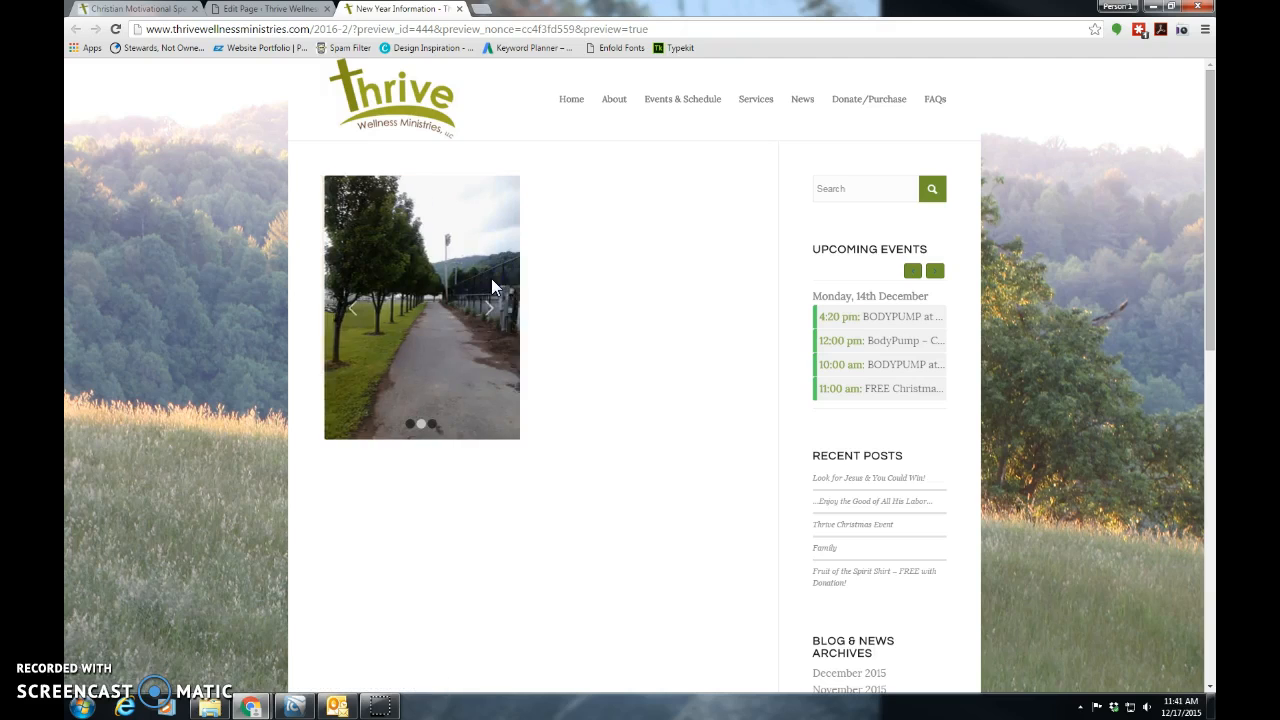
pyautogui.click(490, 314)
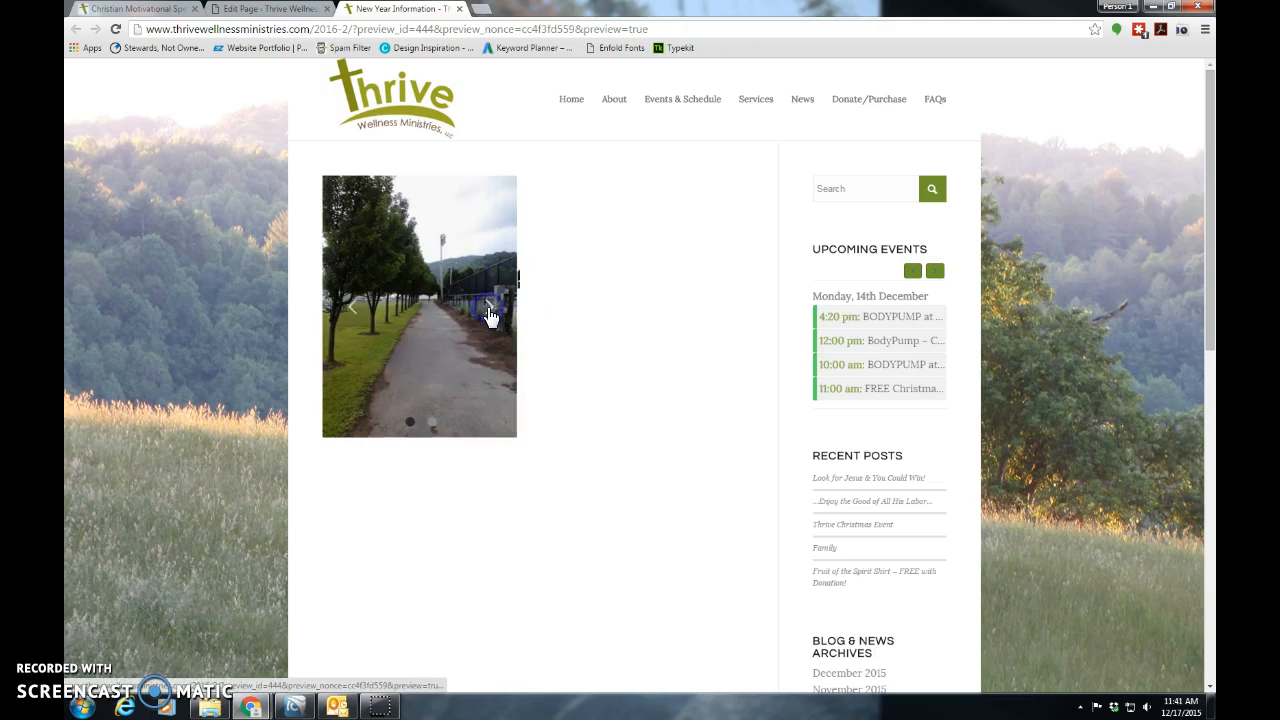
pyautogui.click(494, 294)
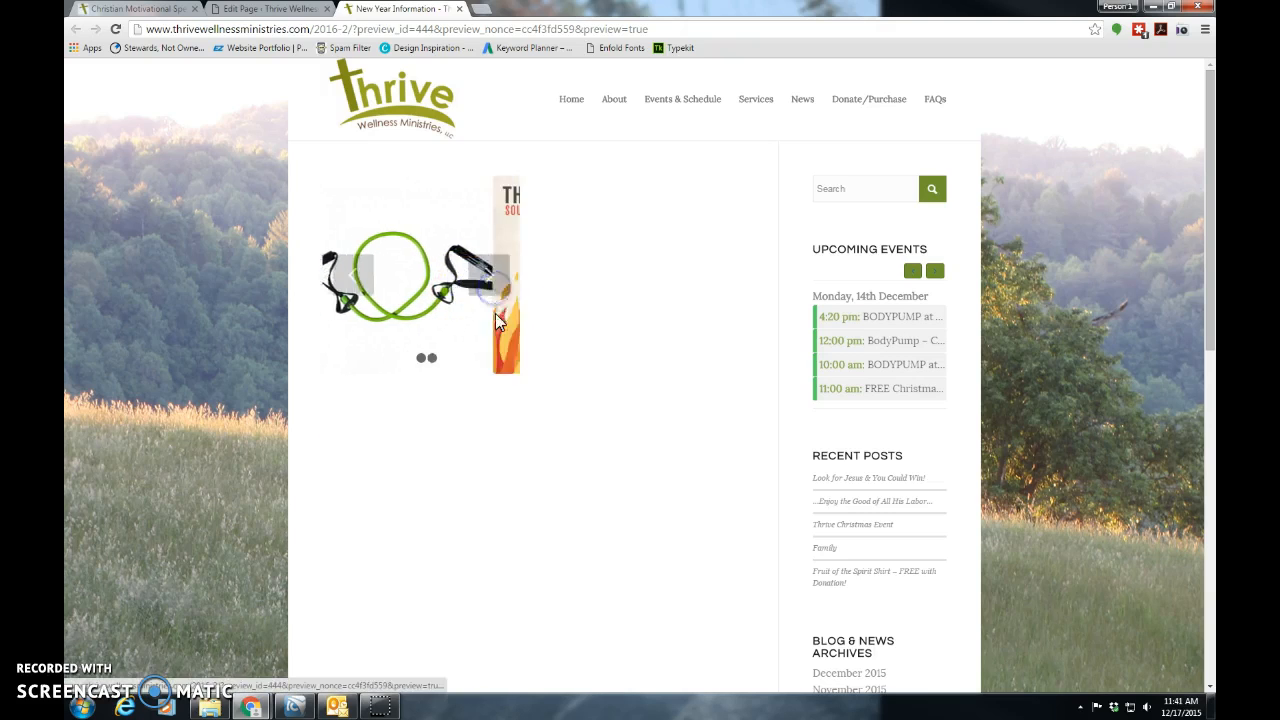
pyautogui.click(460, 9)
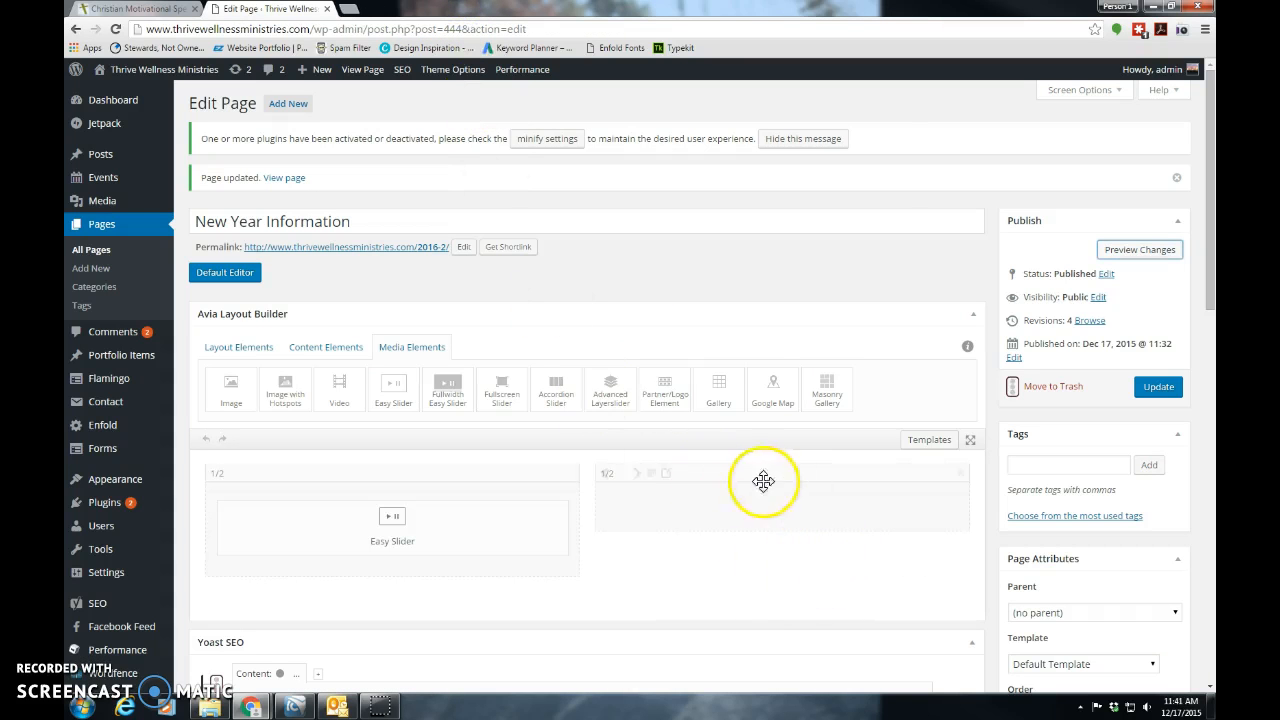
# - Place a Special Heading content element in the second 1/2 column
pyautogui.scroll(-1, 826, 510)
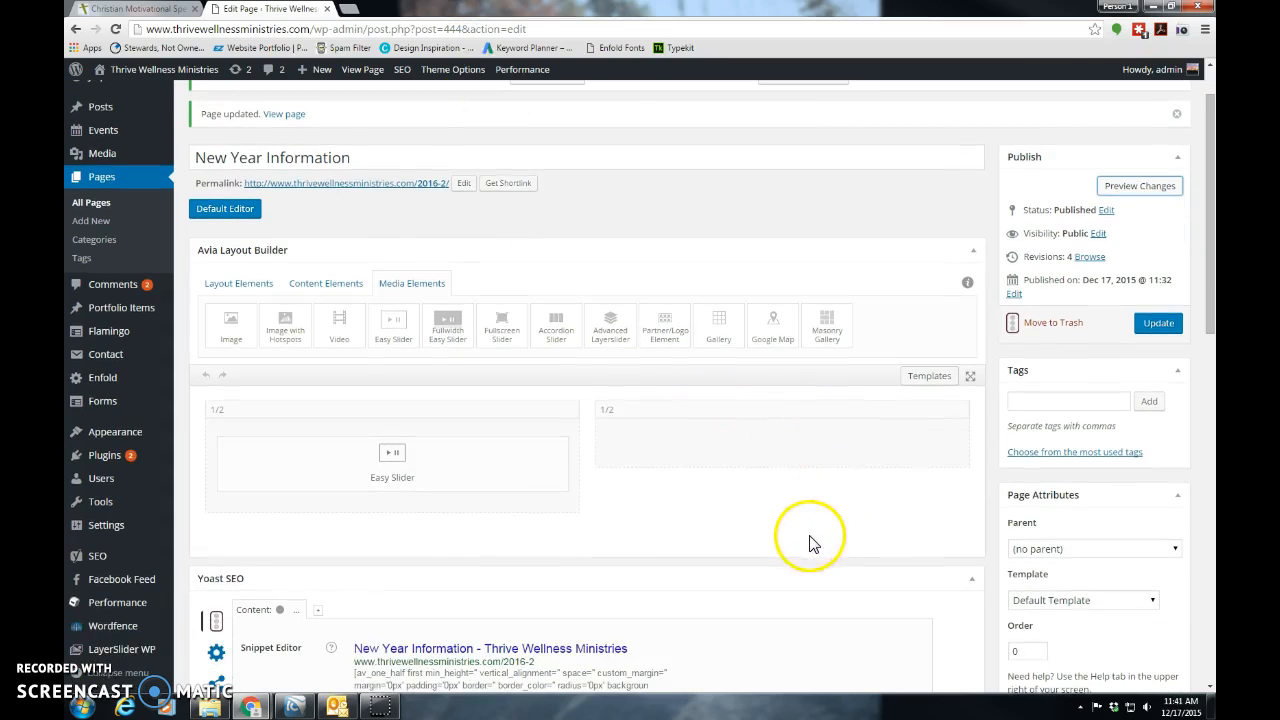
pyautogui.click(329, 286)
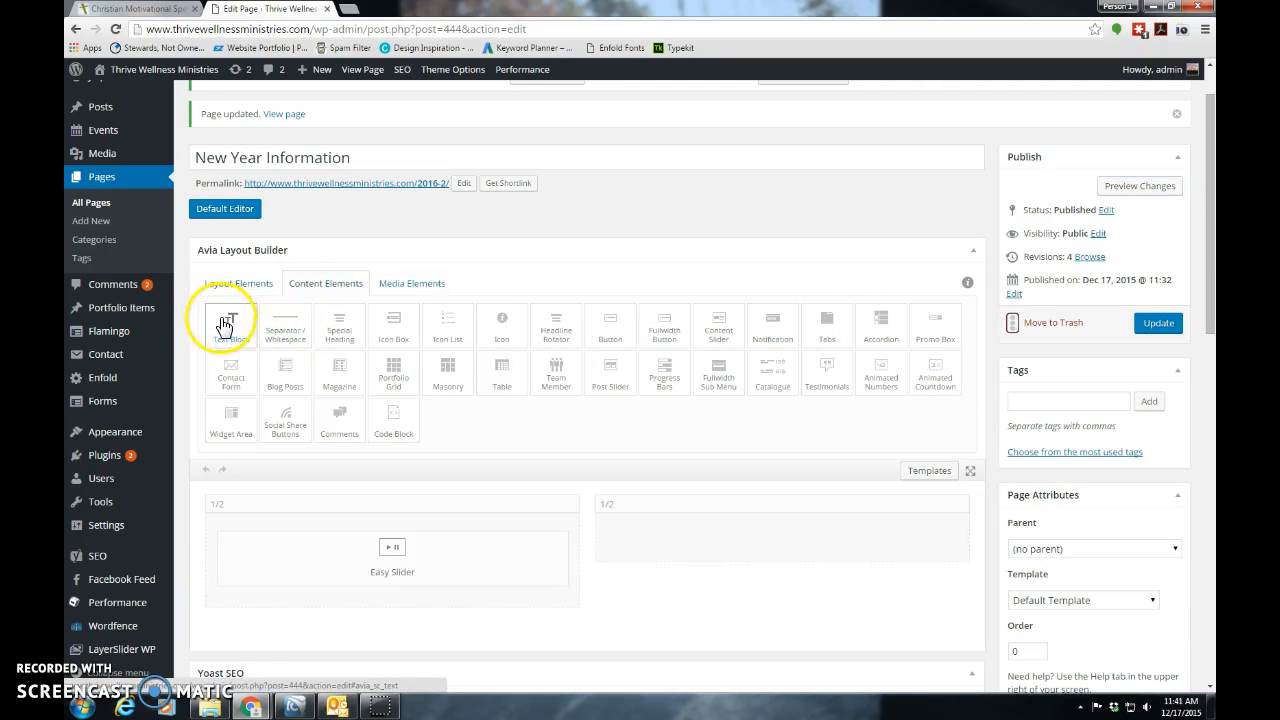
pyautogui.moveTo(341, 326); pyautogui.dragTo(633, 538)
pyautogui.scroll(-1, 700, 545)
# - Set the special heading's text to "Welcome to my page!" with heading type H3
pyautogui.moveTo(661, 453)
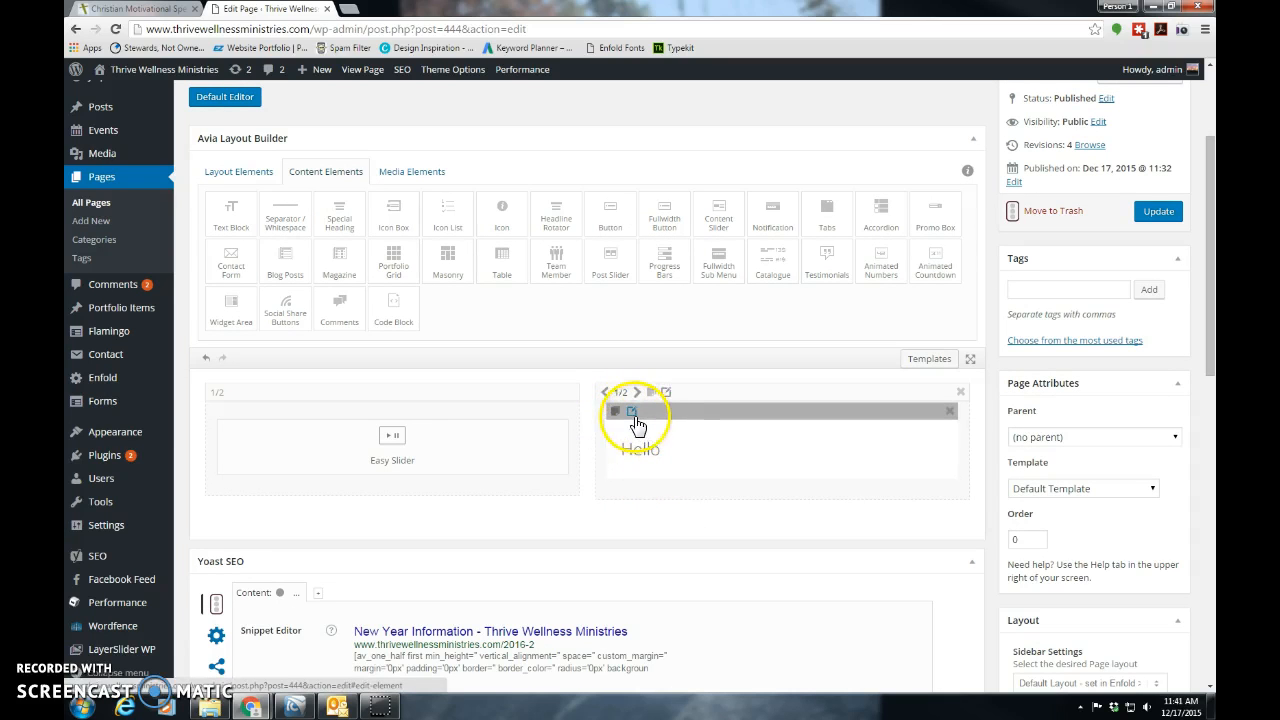
pyautogui.click(635, 424)
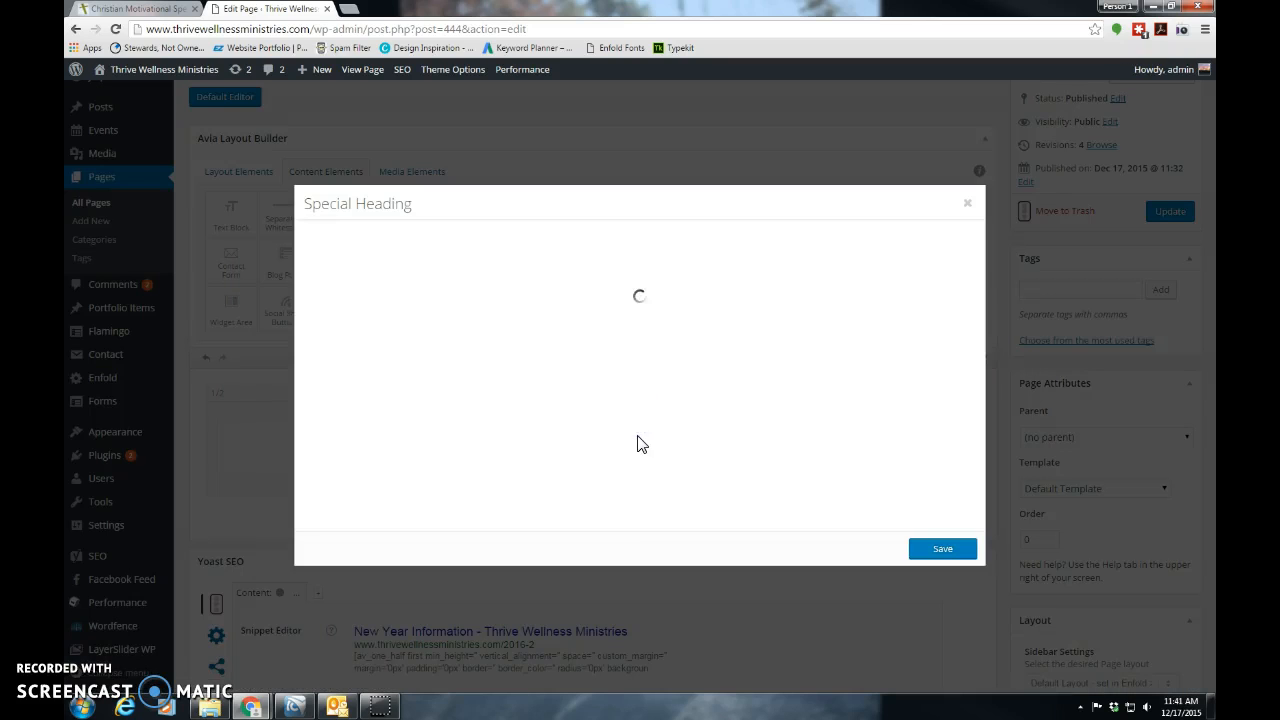
pyautogui.moveTo(345, 288); pyautogui.dragTo(290, 288)
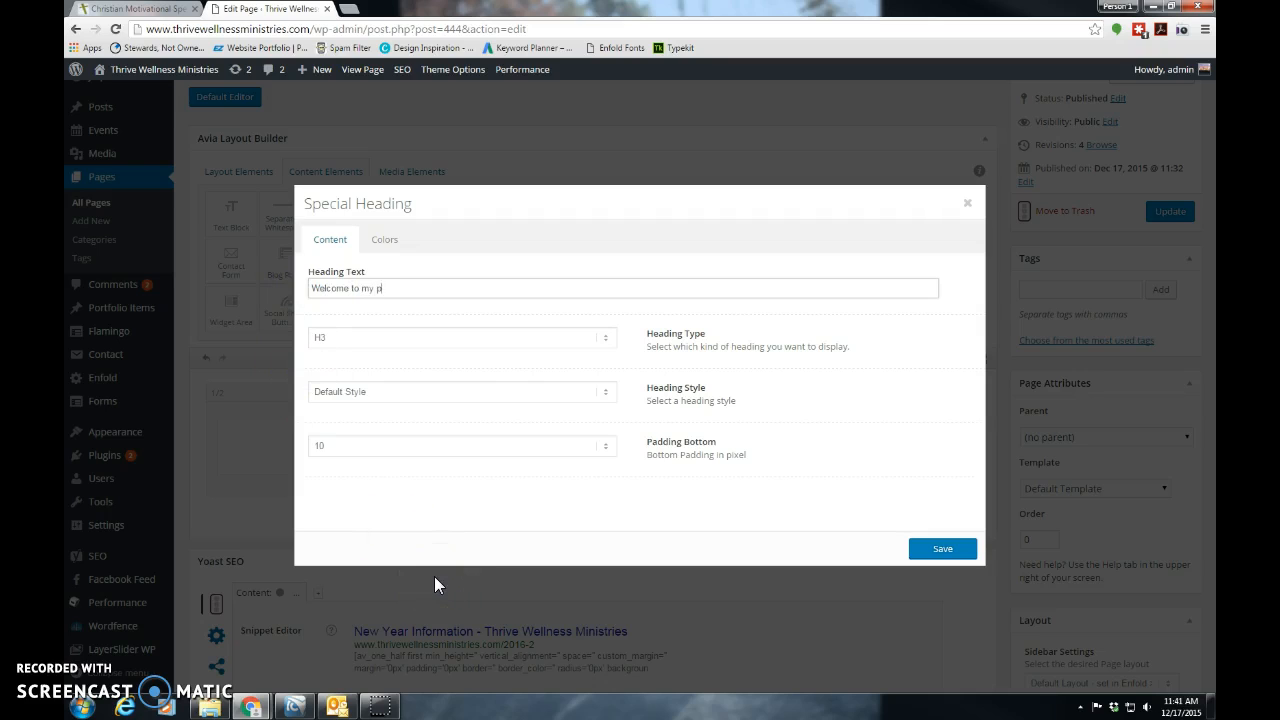
pyautogui.click(380, 340)
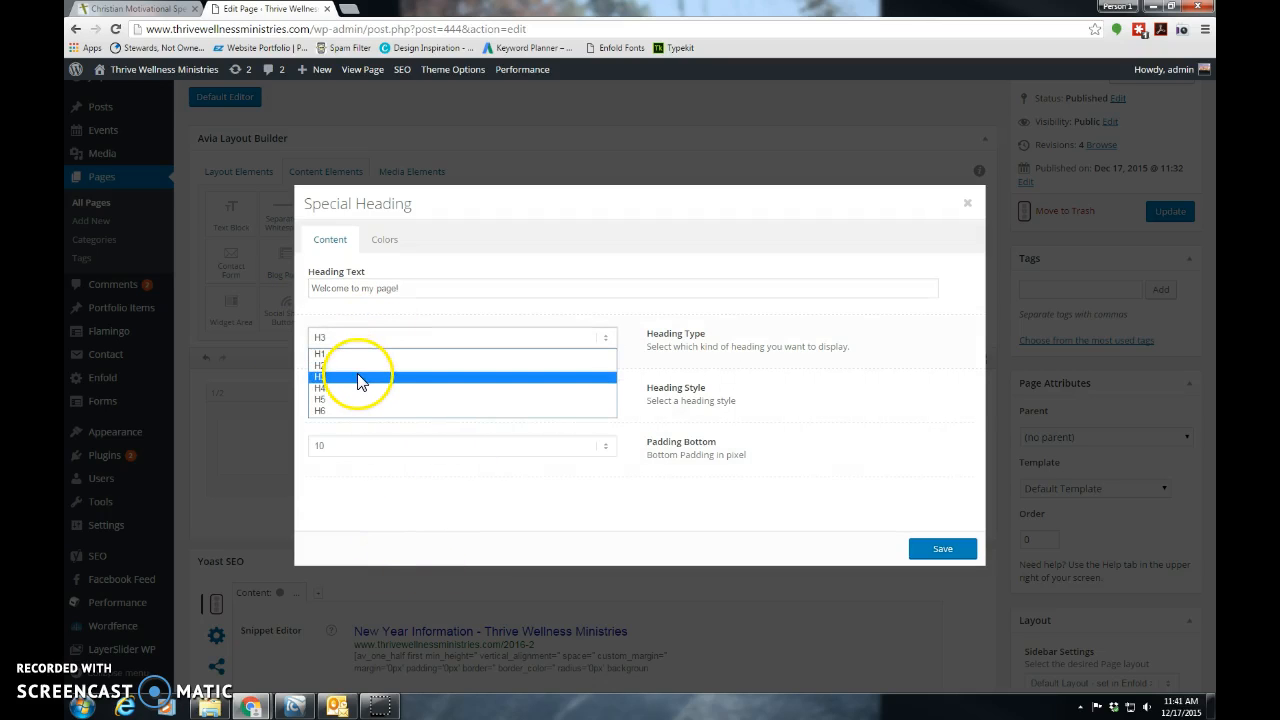
pyautogui.click(358, 377)
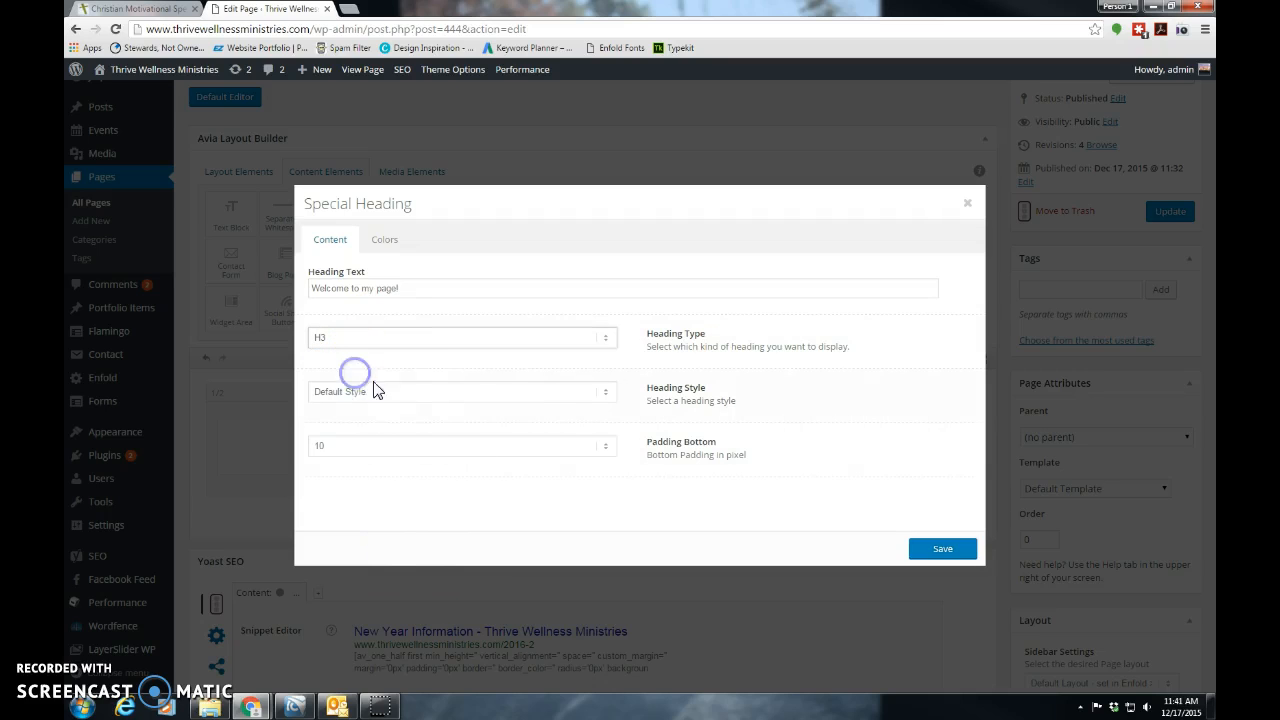
pyautogui.click(815, 473)
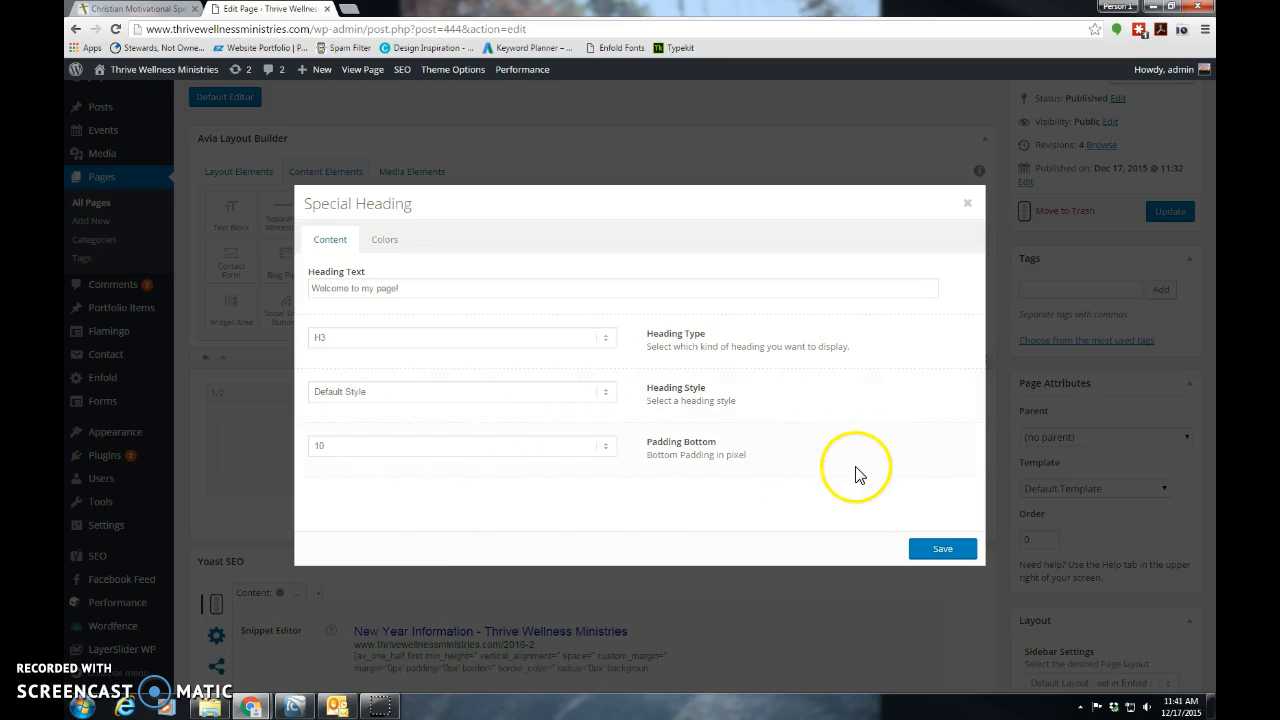
# - Set the heading style to Heading Style Classic (centered, italic) and the heading size to 28 pixels
pyautogui.click(603, 393)
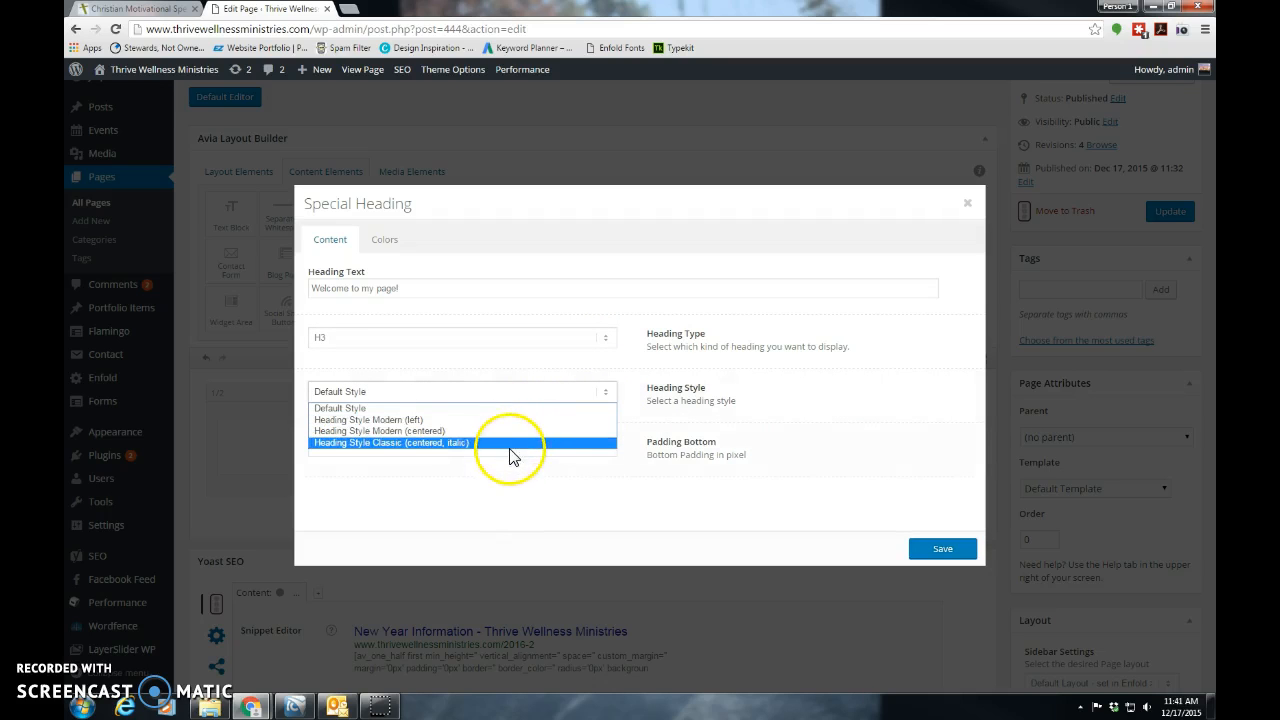
pyautogui.click(491, 442)
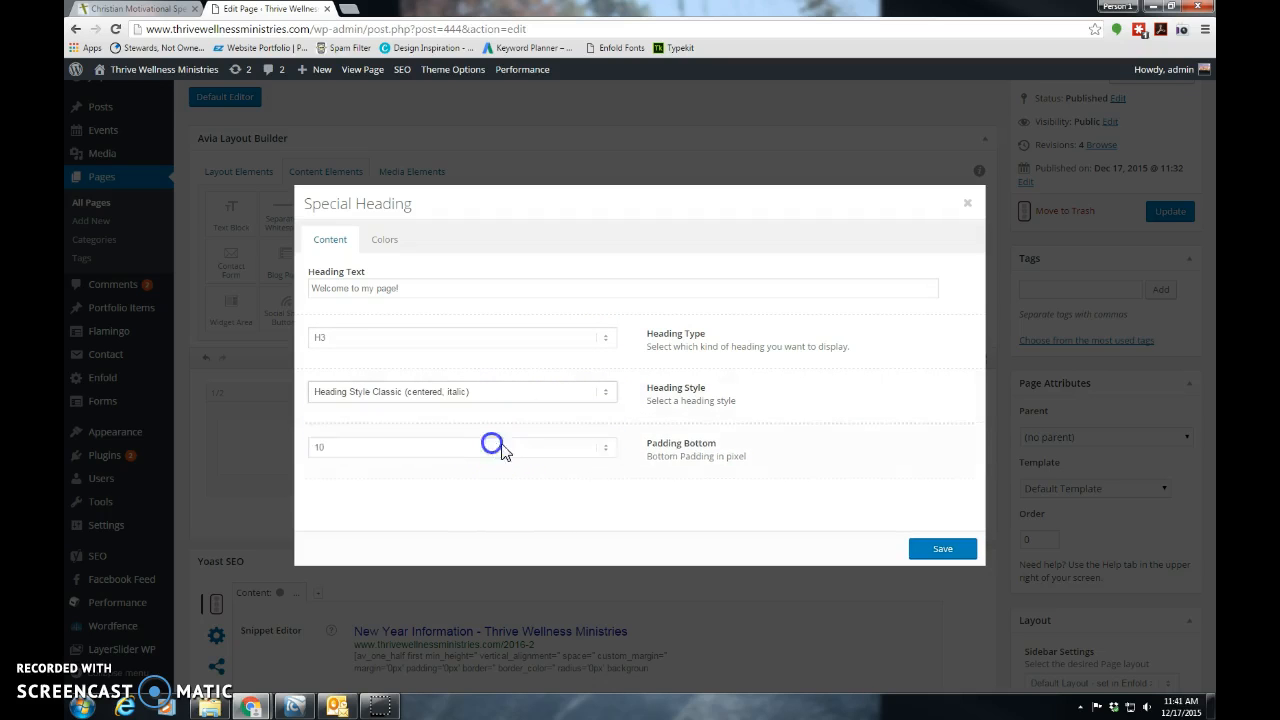
pyautogui.scroll(-1, 828, 474)
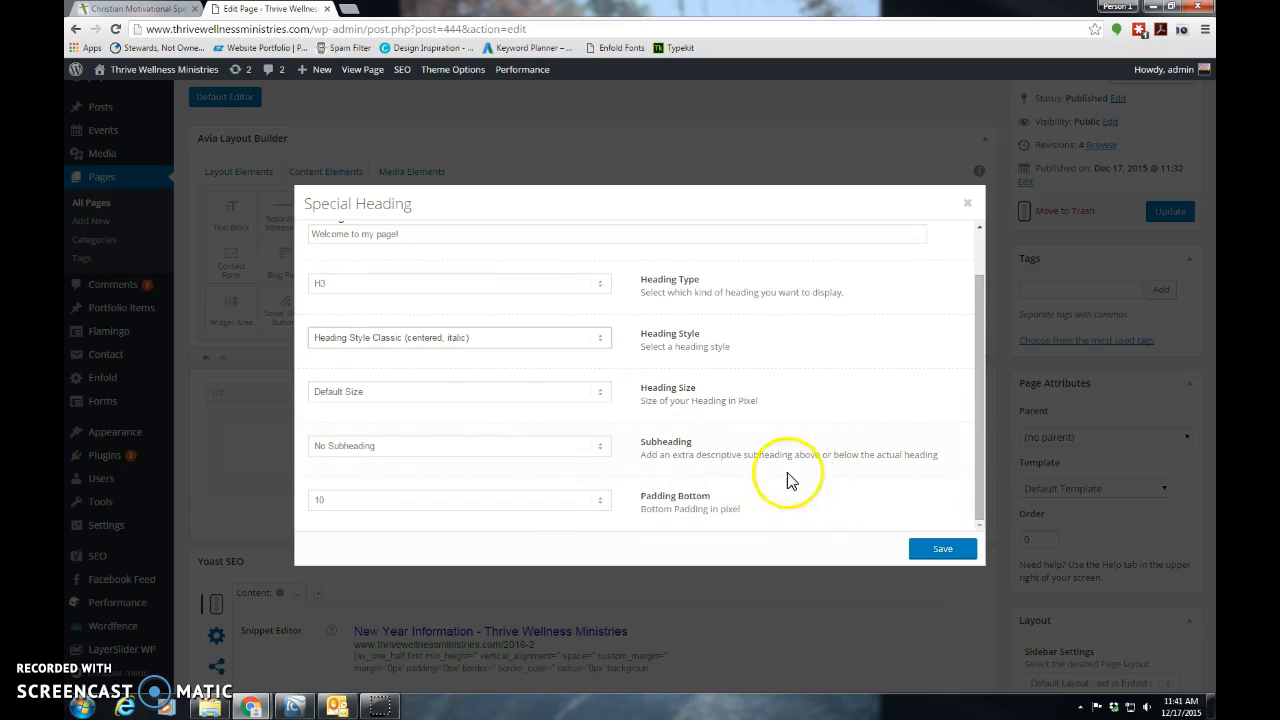
pyautogui.click(607, 400)
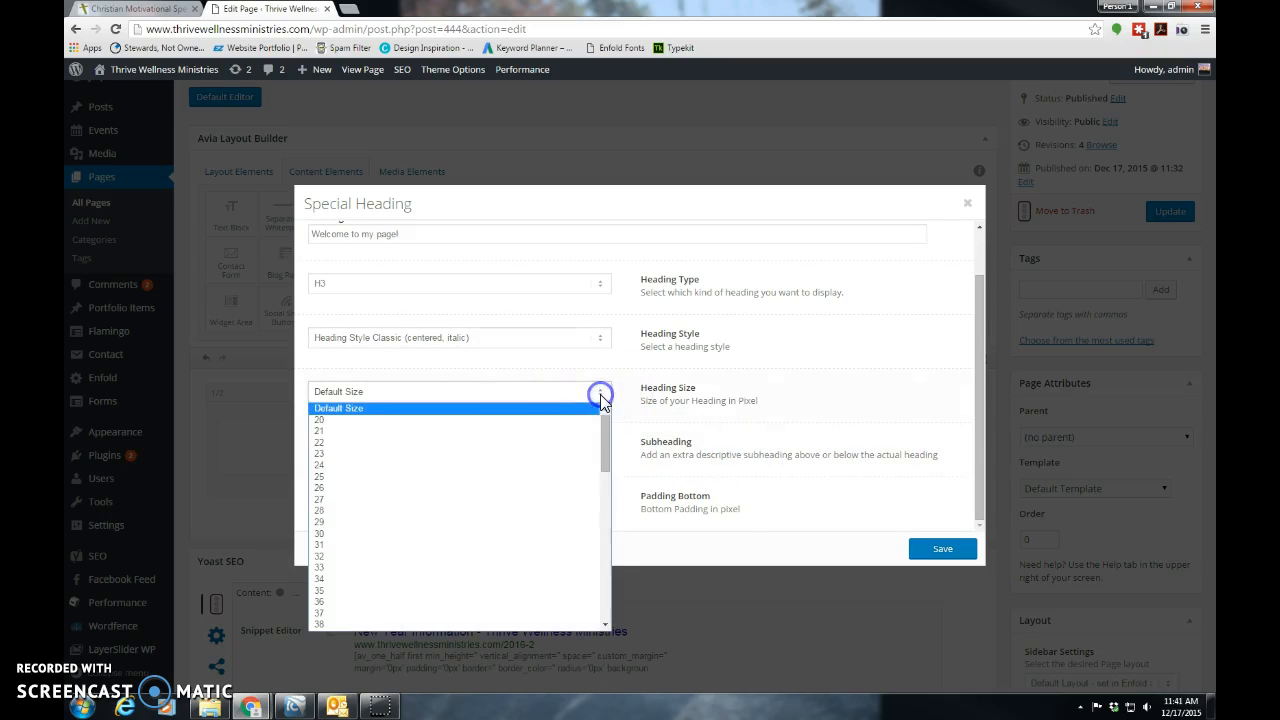
pyautogui.click(429, 514)
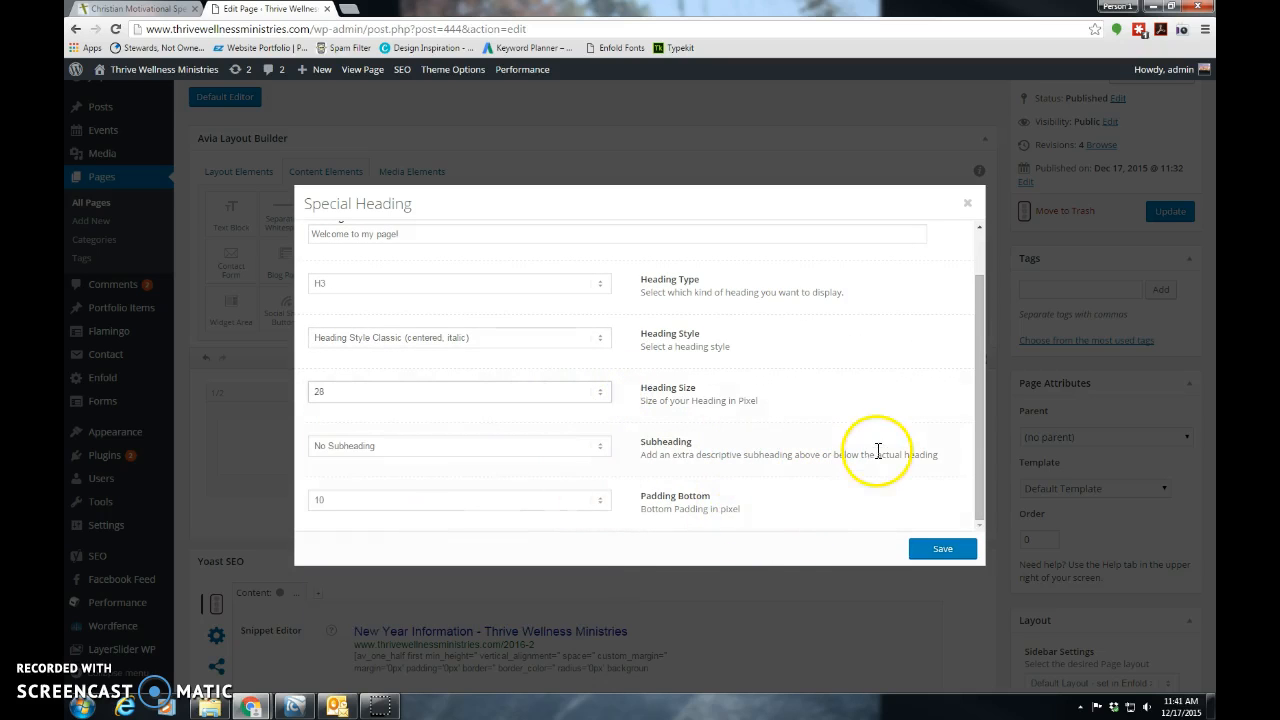
pyautogui.click(930, 553)
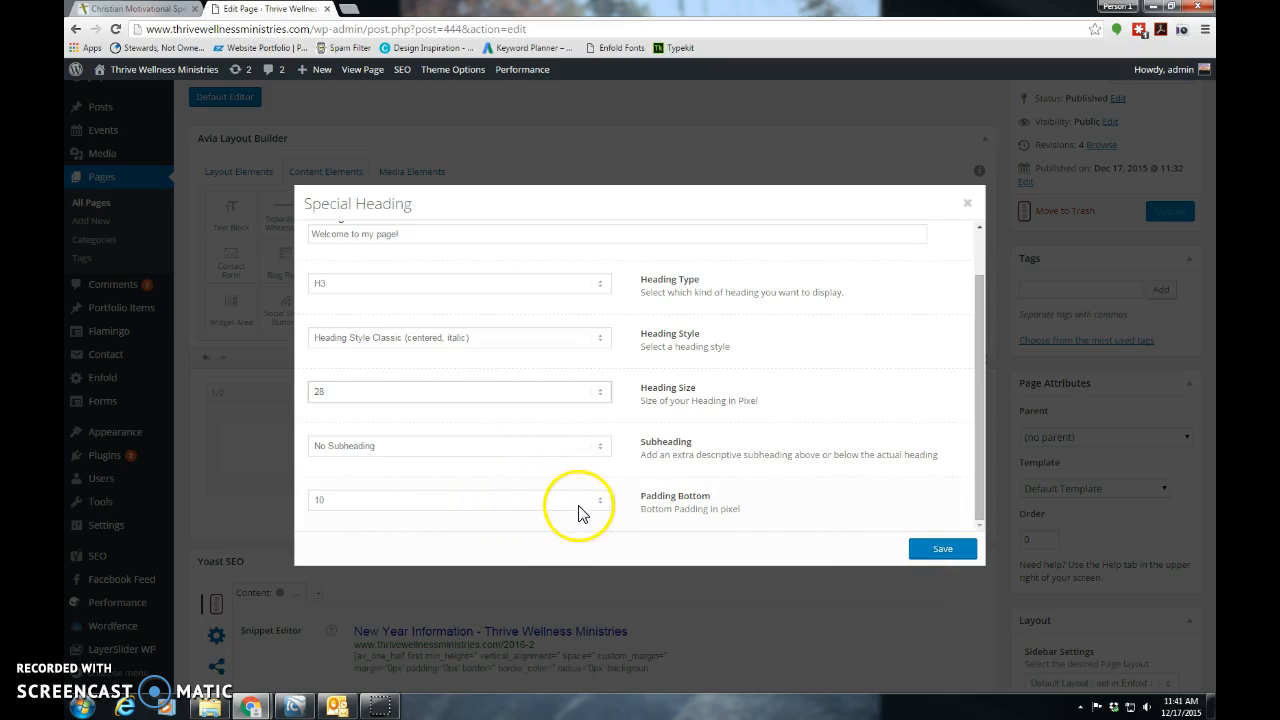
# - Save the heading, and place a Text Block below it with the added sentence "This is my own text."
pyautogui.click(953, 556)
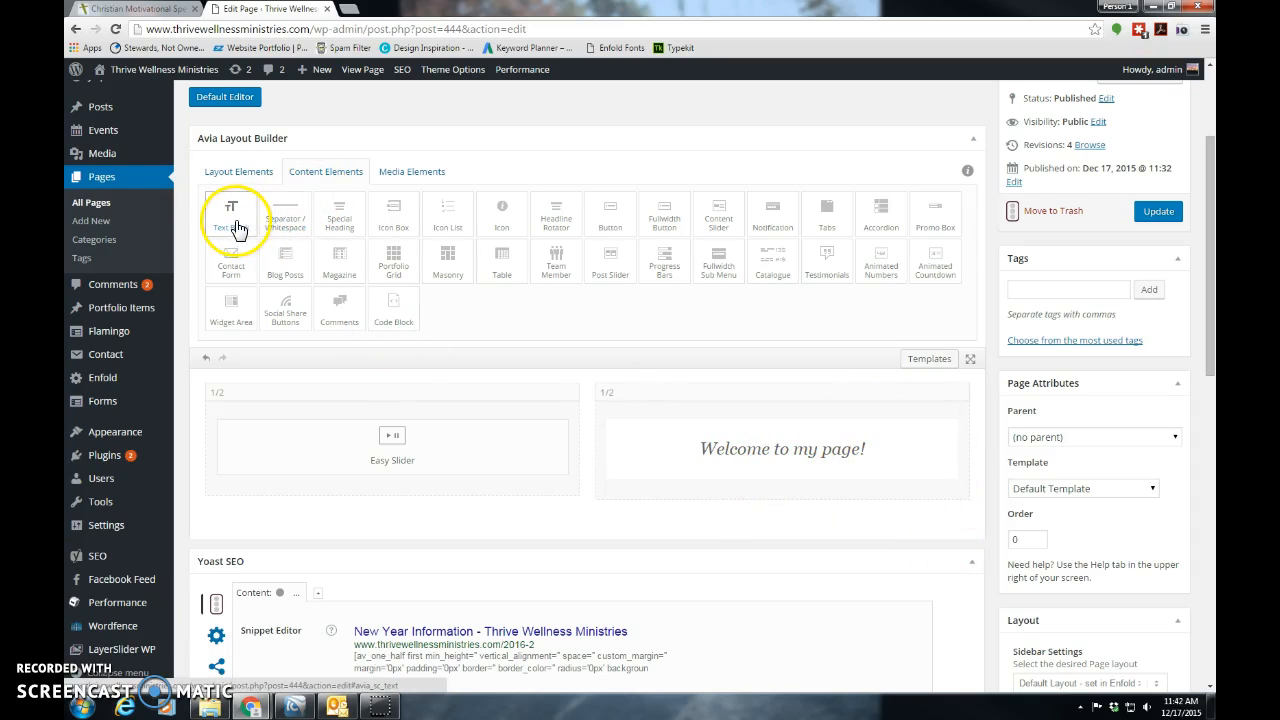
pyautogui.moveTo(263, 268); pyautogui.dragTo(688, 492)
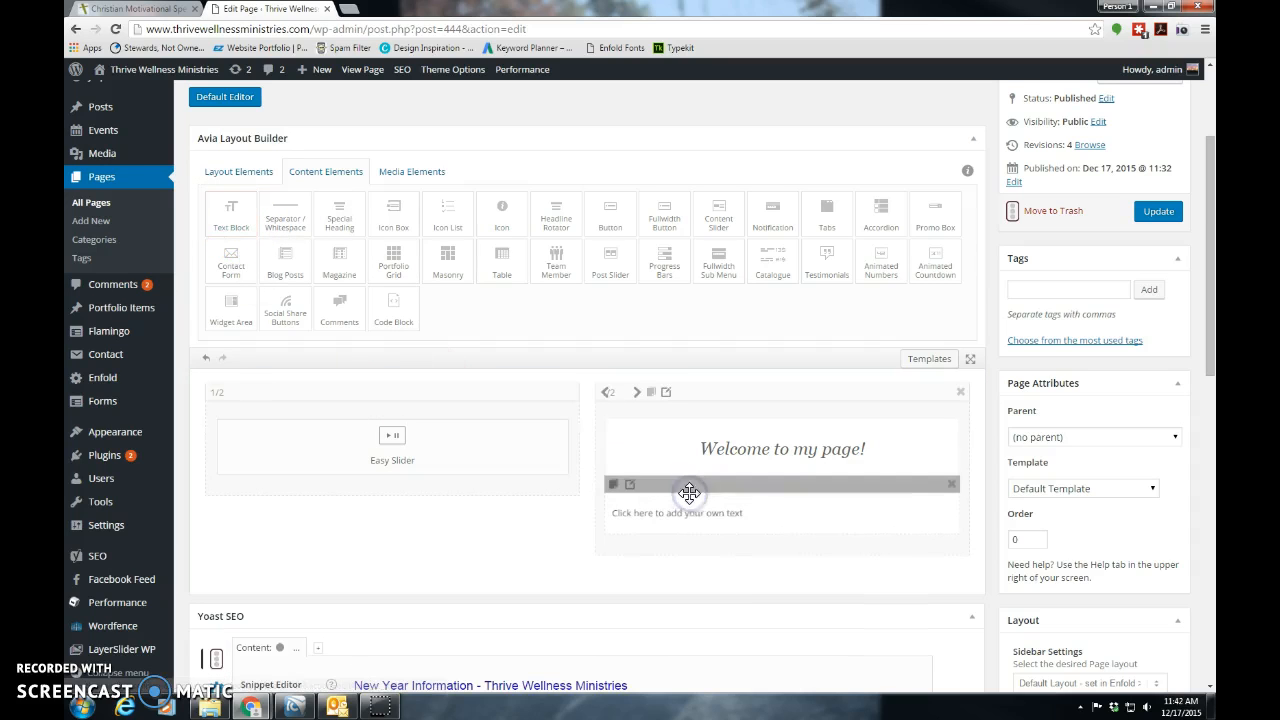
pyautogui.click(635, 490)
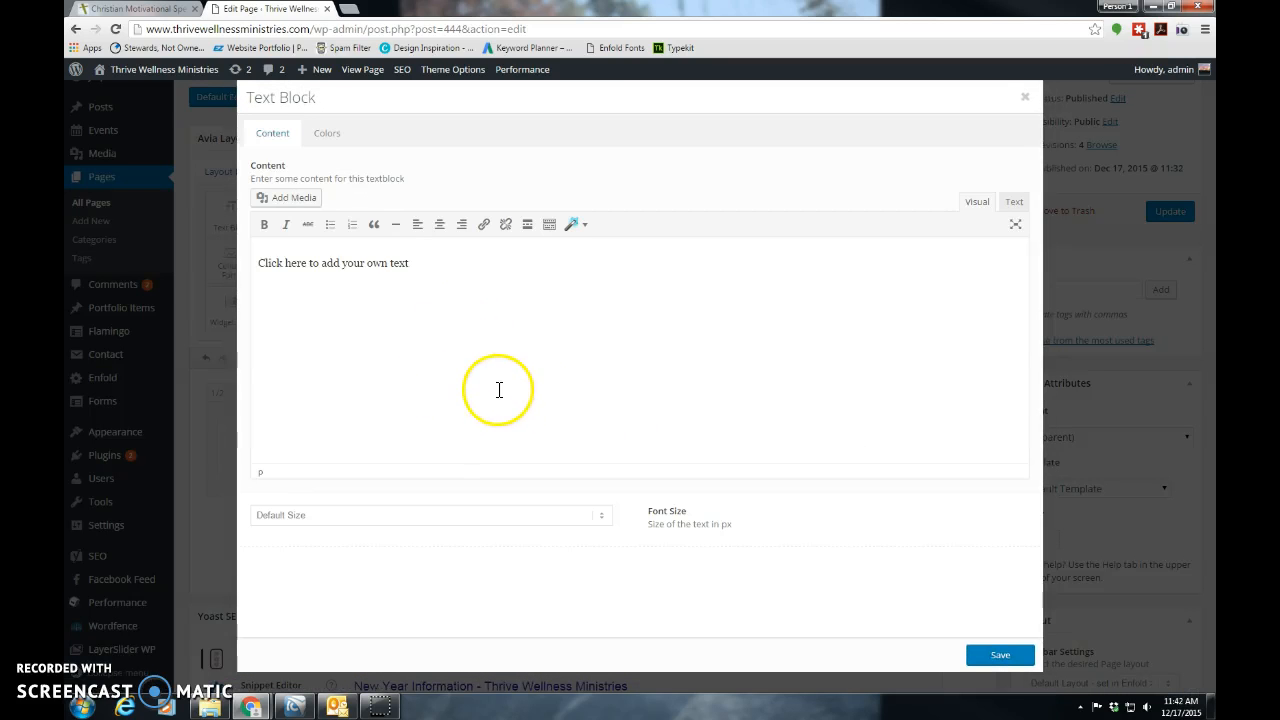
pyautogui.click(440, 260)
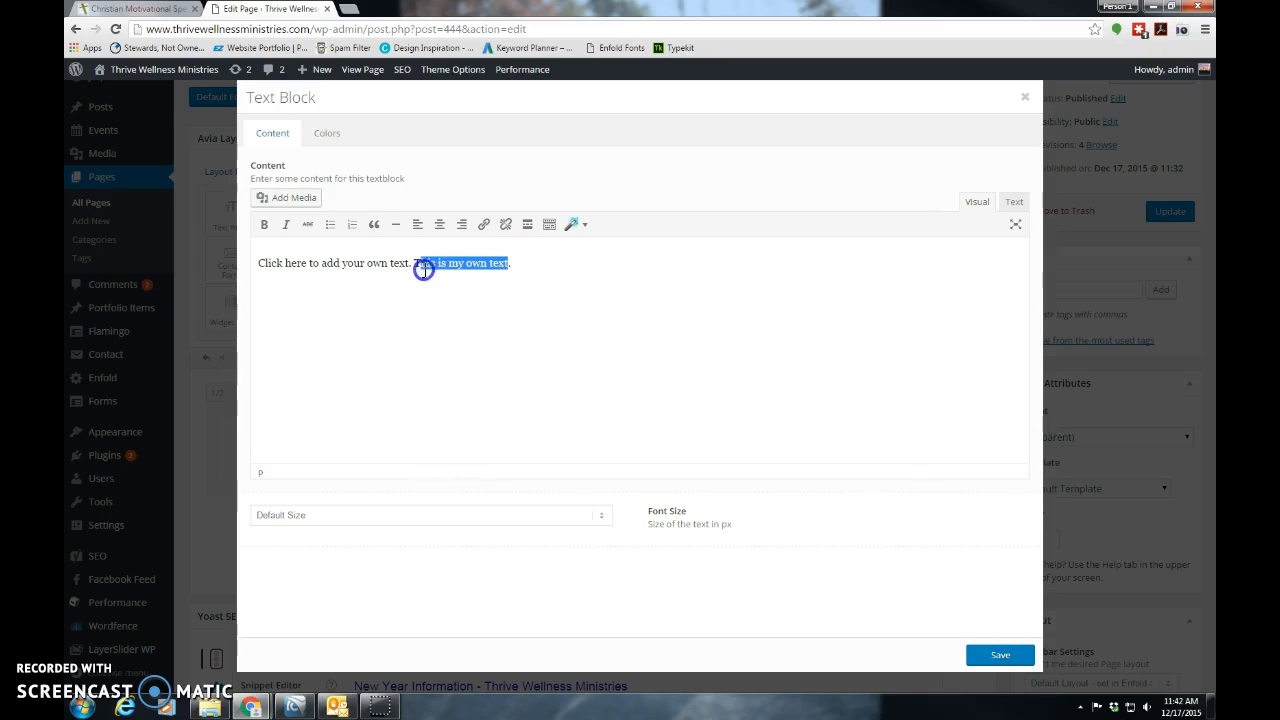
pyautogui.click(483, 224)
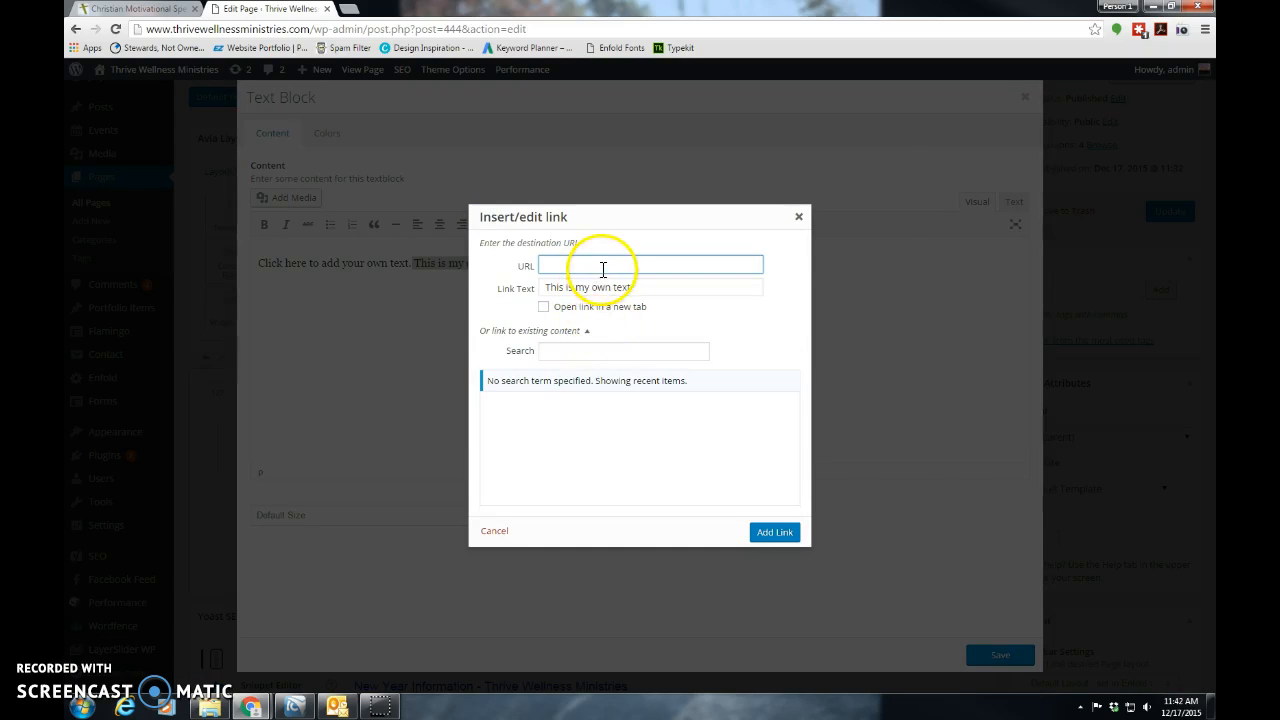
pyautogui.write('www.google.com')
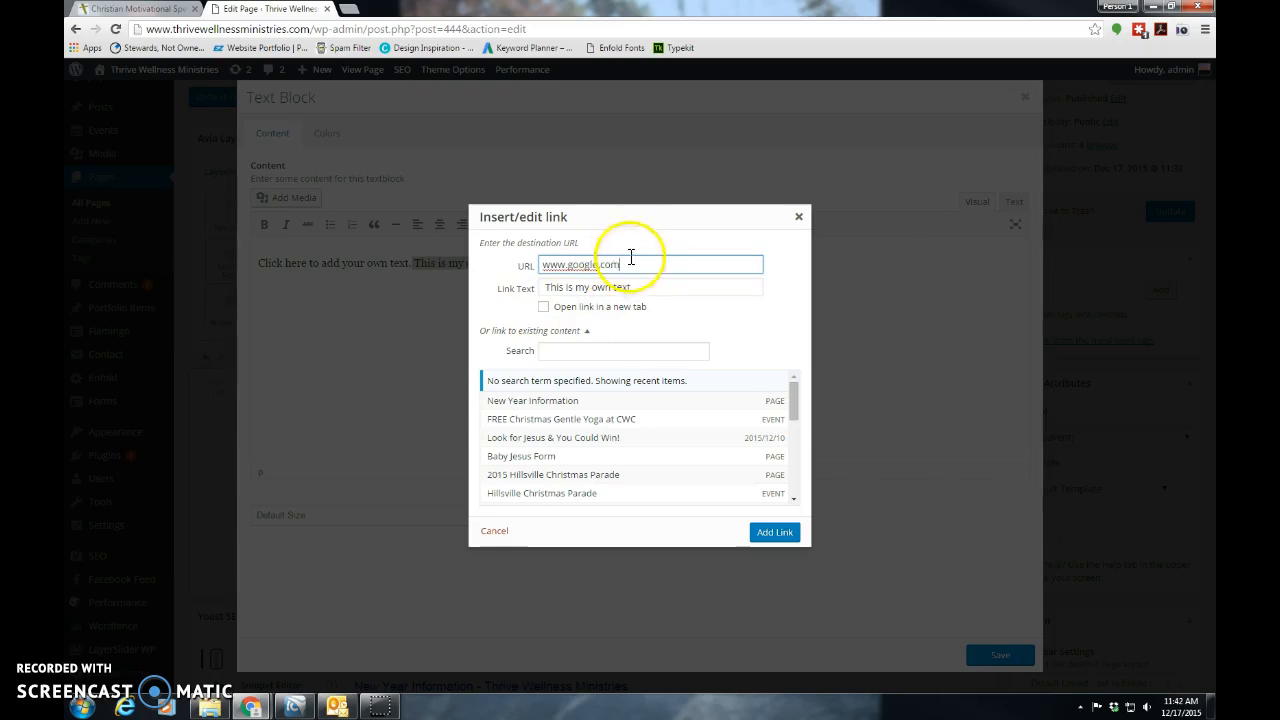
pyautogui.click(543, 306)
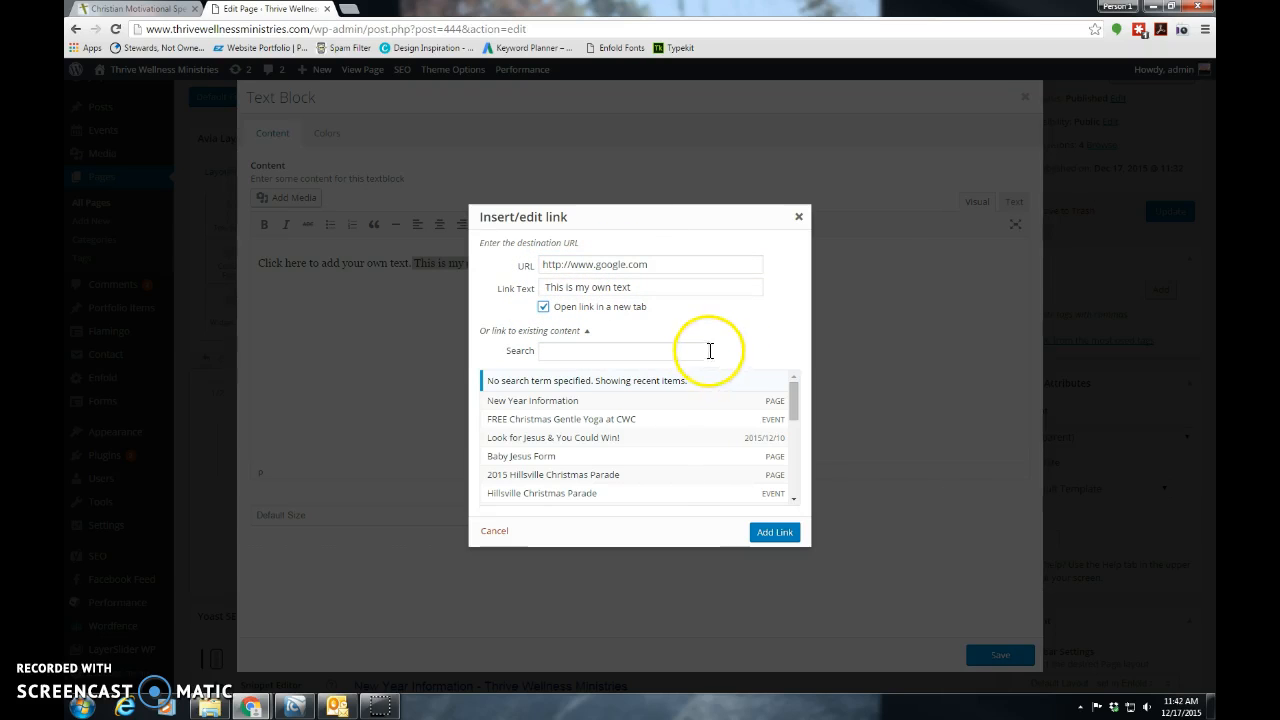
# - Point the link at the existing Flag Football Tournament & Family Fun Day event instead, search existing content for "contact", and apply the link
pyautogui.click(577, 351)
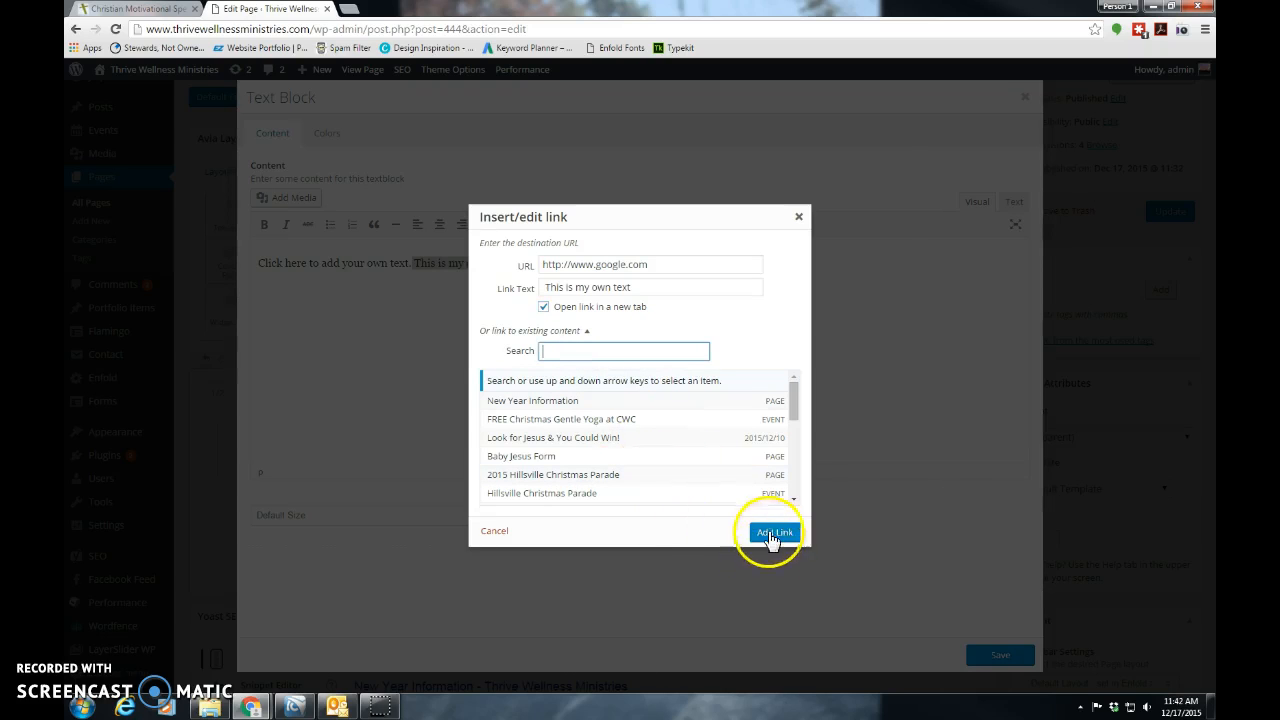
pyautogui.scroll(-5, 751, 463)
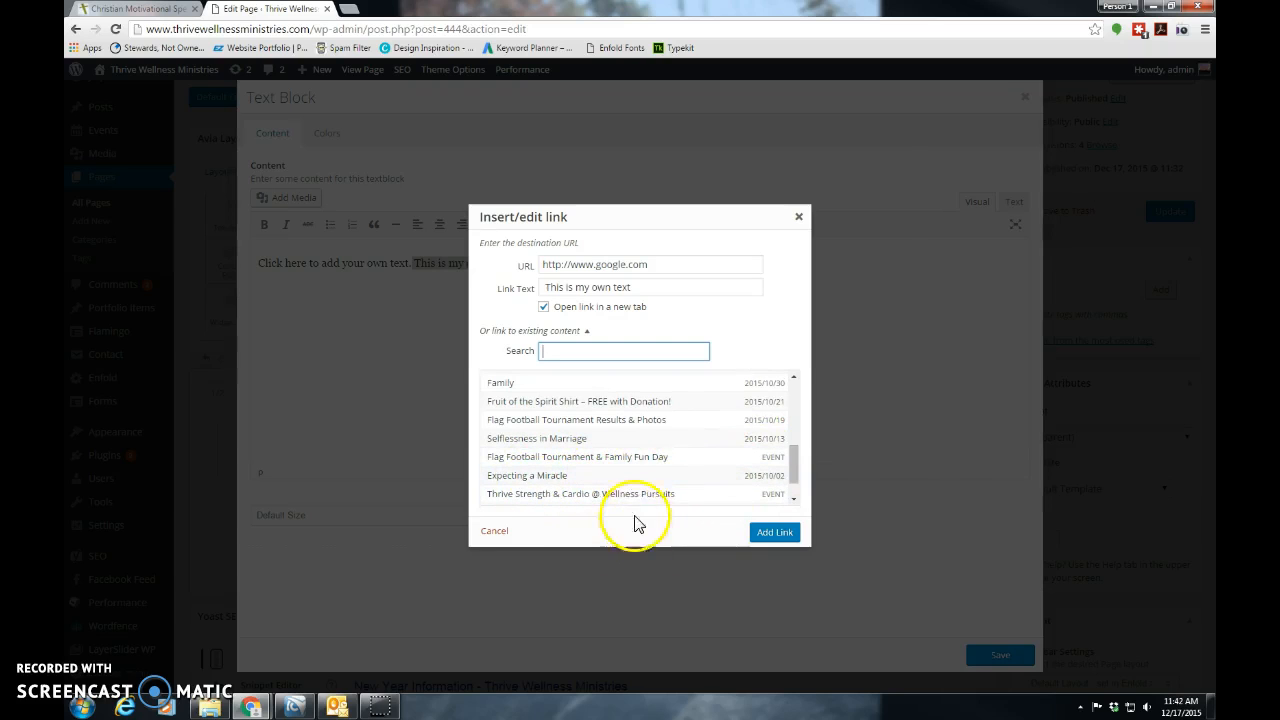
pyautogui.click(663, 458)
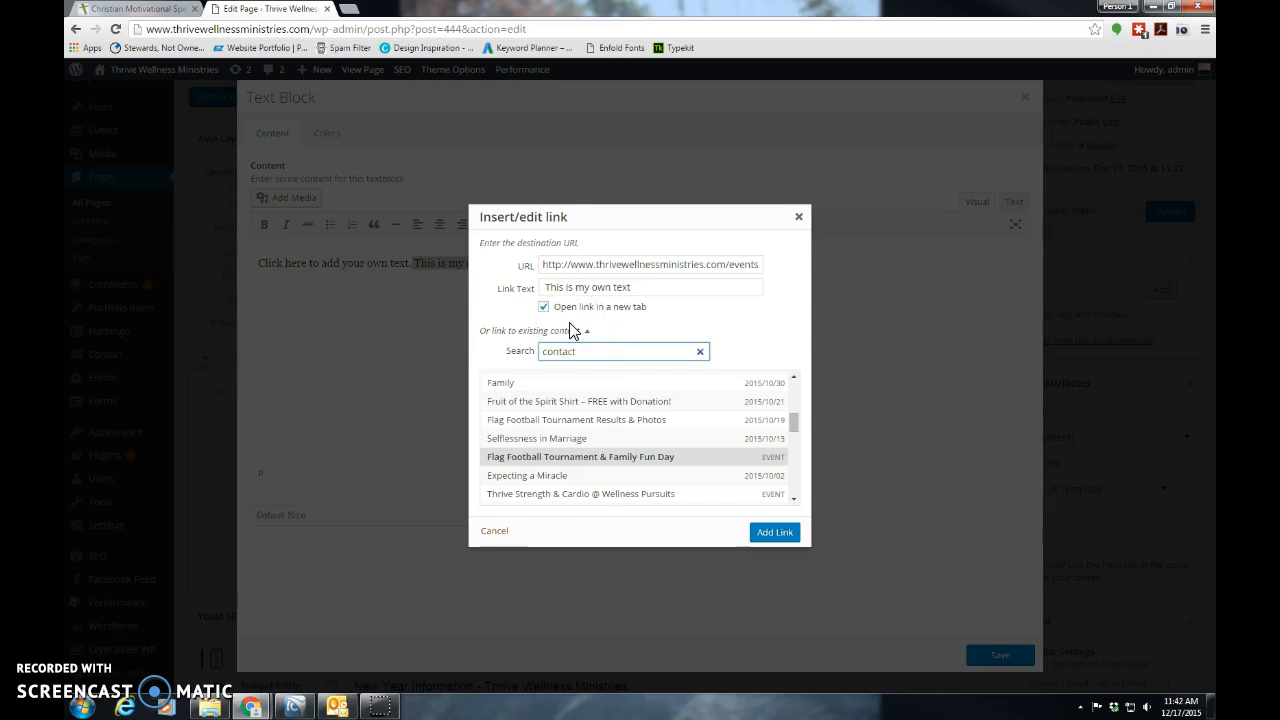
pyautogui.press('Return')
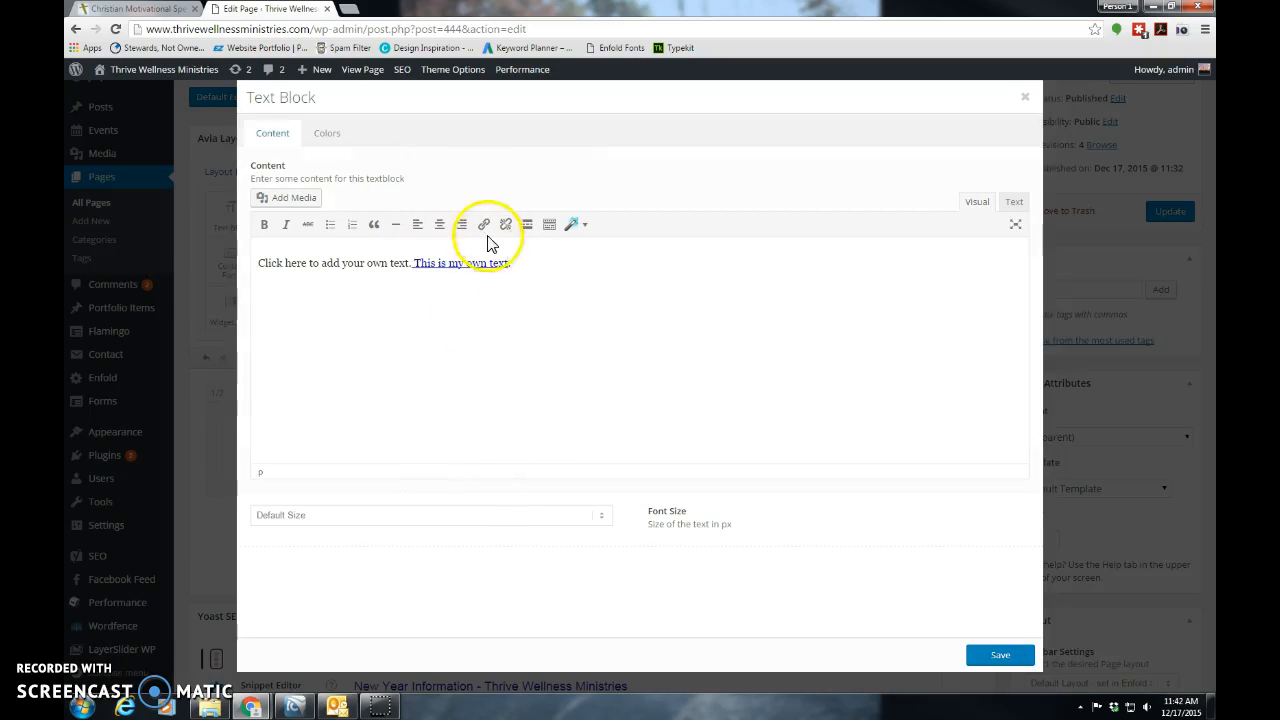
# - Edit the link on "This is my own text" so that it leads to the existing FAQs page
pyautogui.click(480, 265)
pyautogui.click(480, 262)
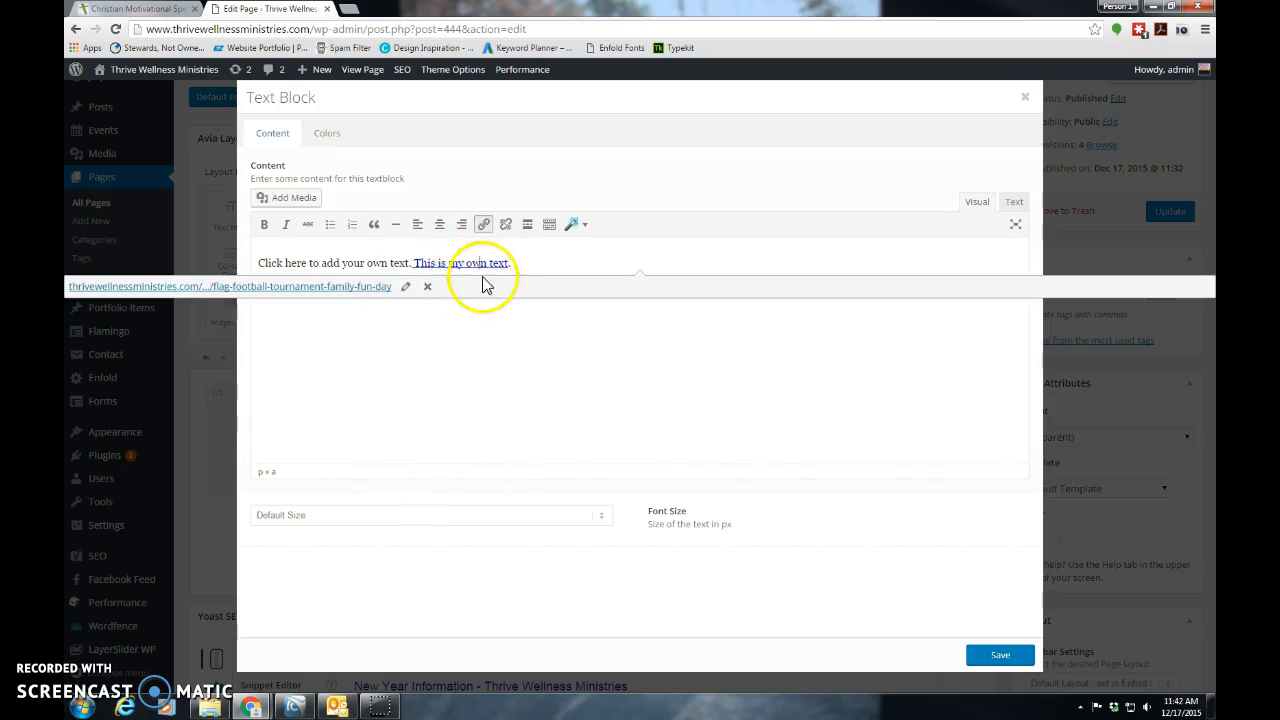
pyautogui.click(405, 289)
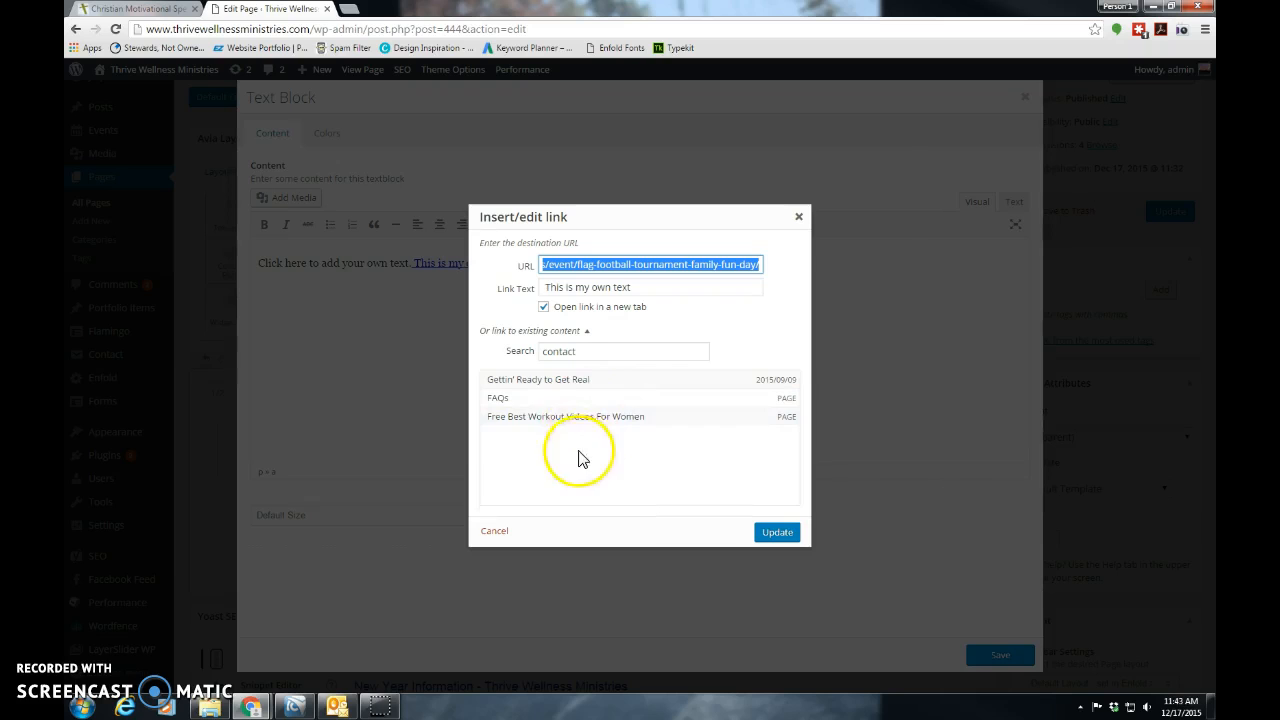
pyautogui.click(500, 397)
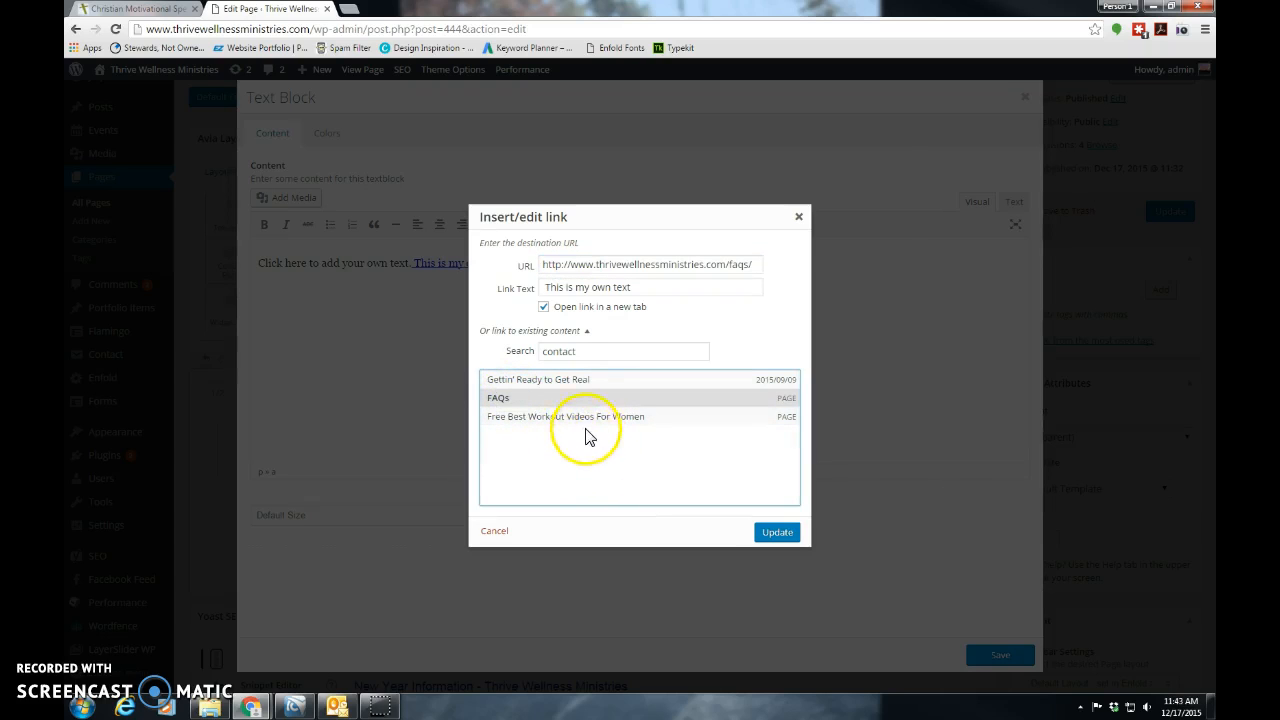
pyautogui.doubleClick(545, 356)
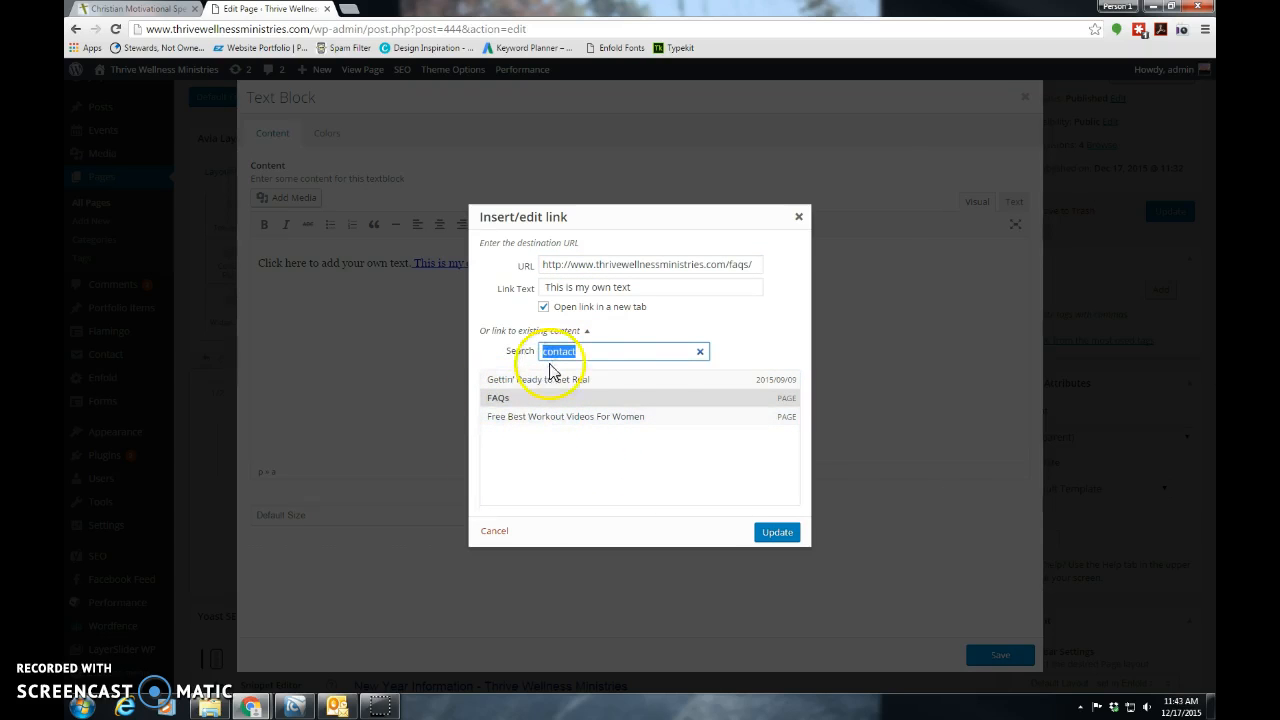
pyautogui.click(777, 533)
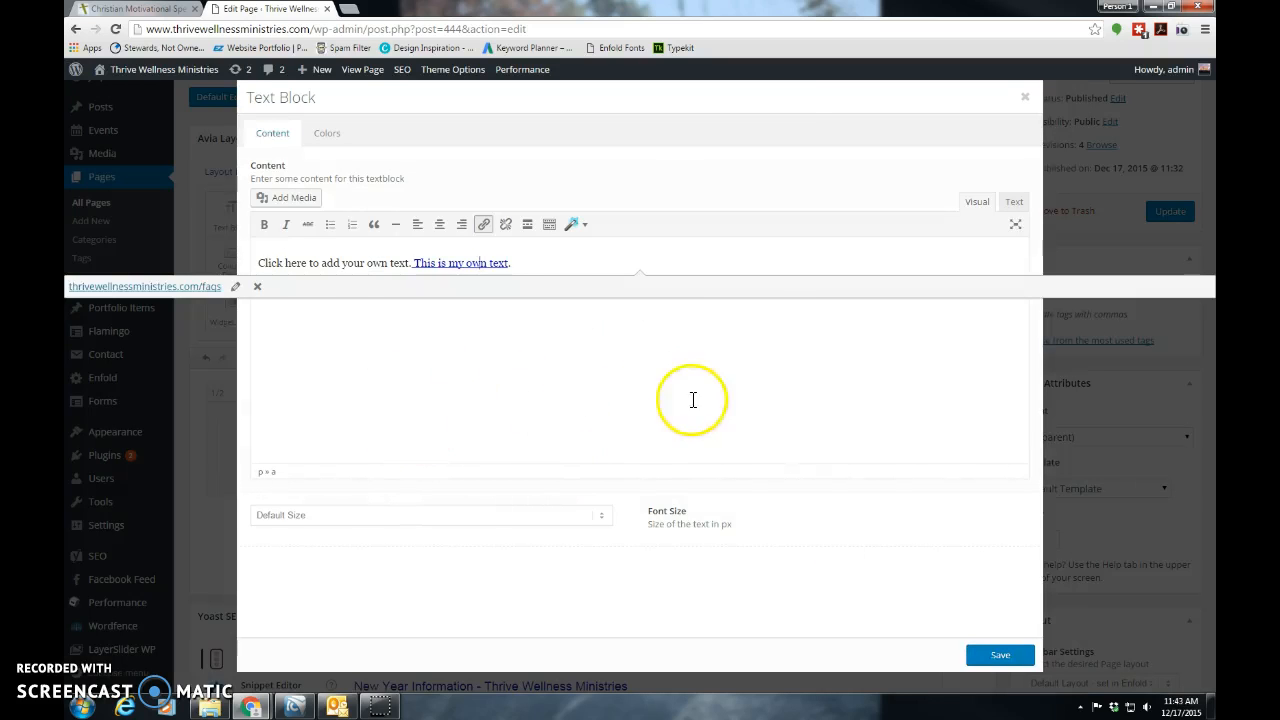
# - Remove the link from the text block's sentence and update the page with the saved text block
pyautogui.click(257, 286)
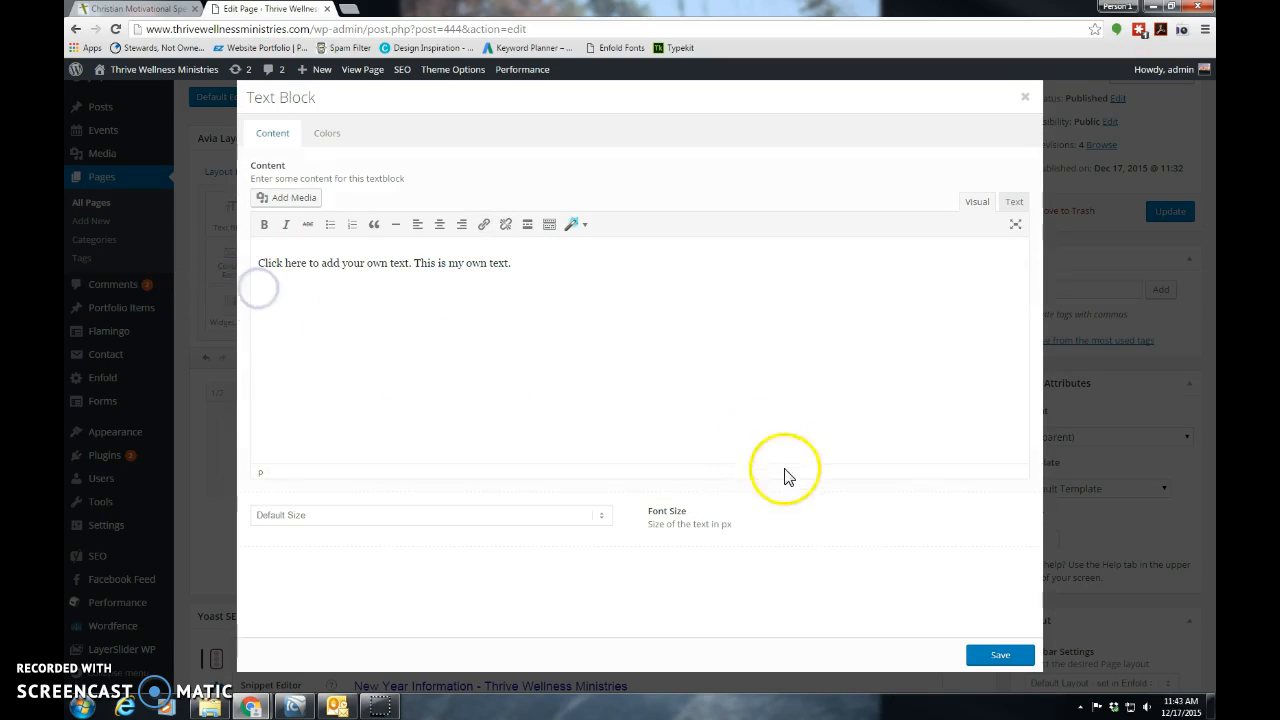
pyautogui.click(997, 658)
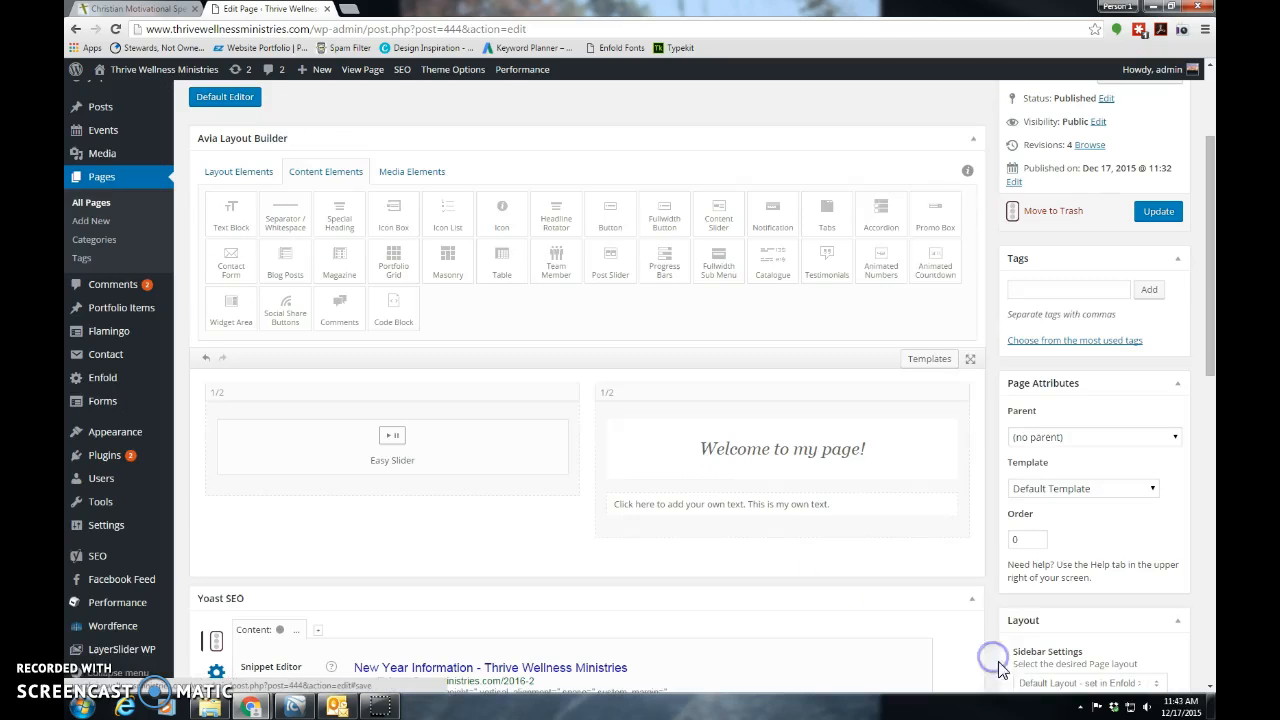
pyautogui.click(1165, 219)
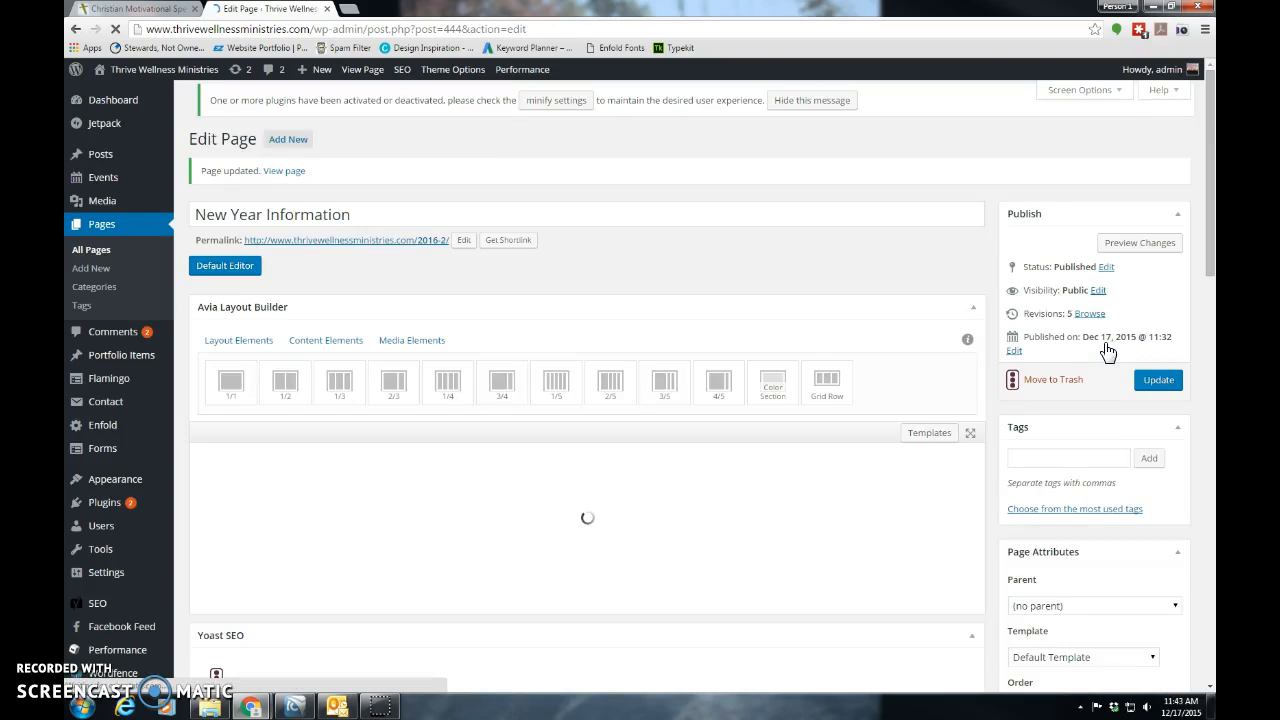
# - Preview the page to check the heading and text beside the slider, and close the preview
pyautogui.click(1141, 251)
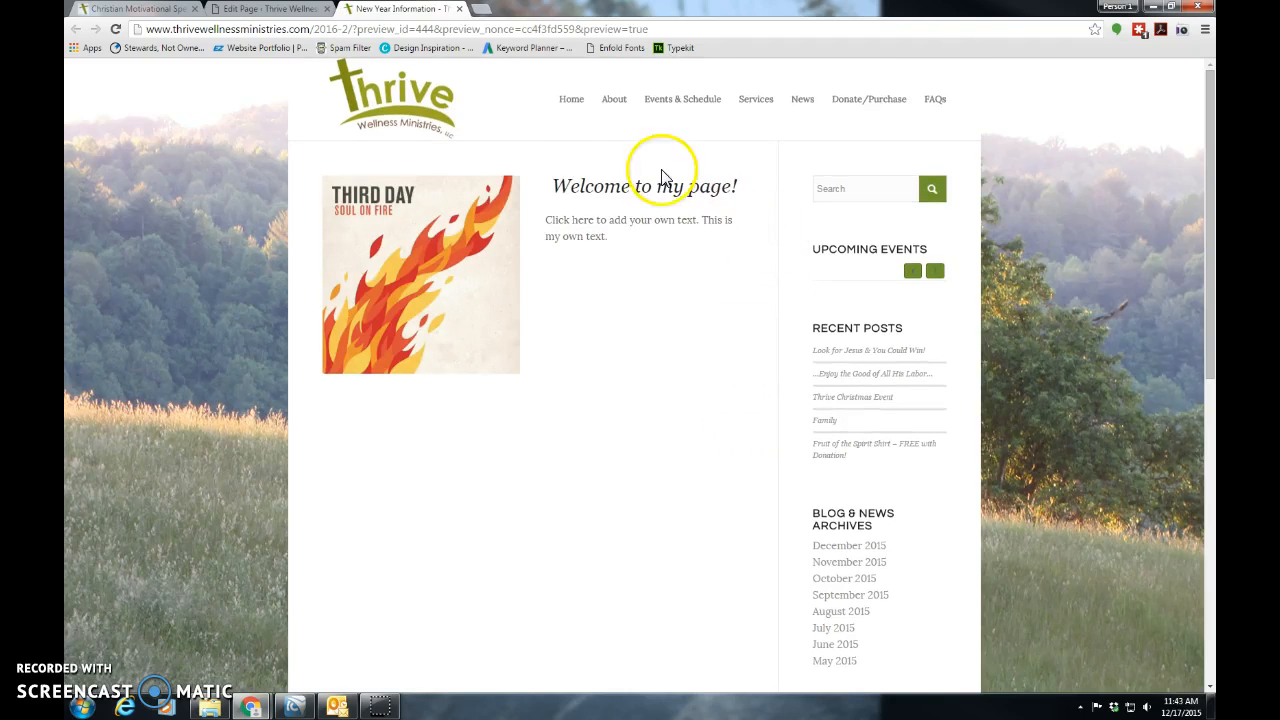
pyautogui.moveTo(553, 187); pyautogui.dragTo(748, 188)
pyautogui.click(719, 237)
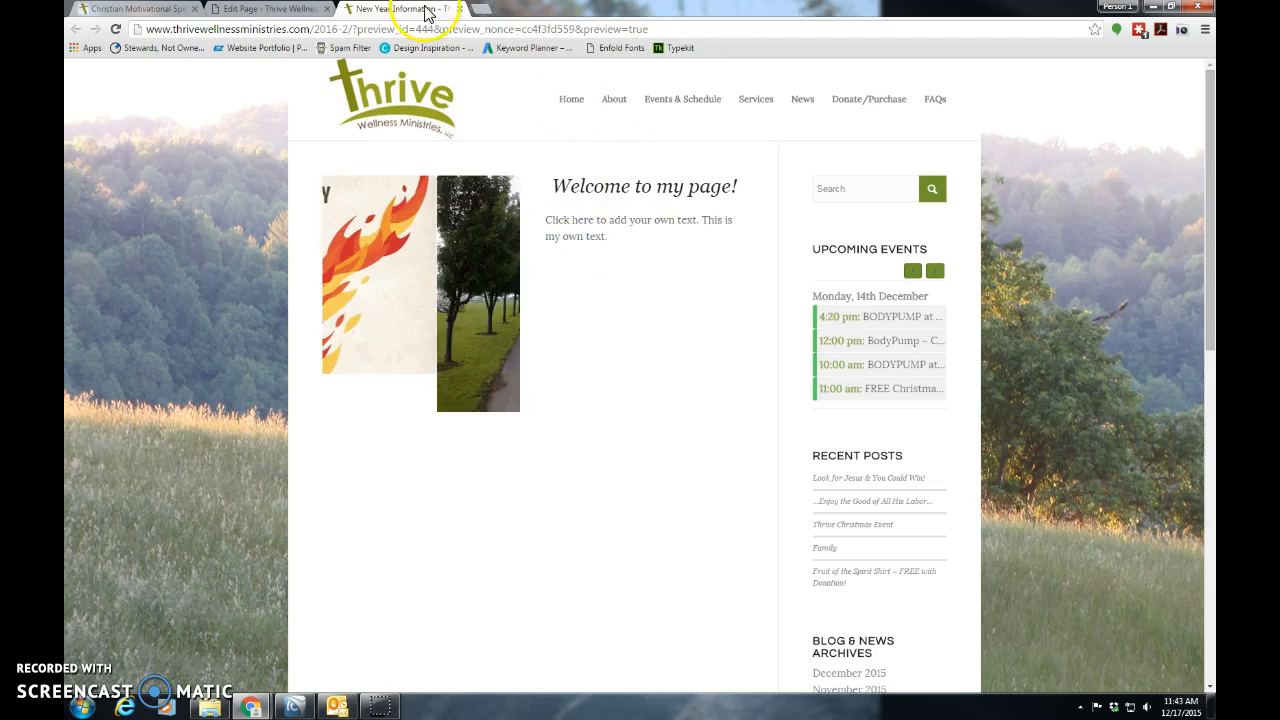
pyautogui.click(459, 9)
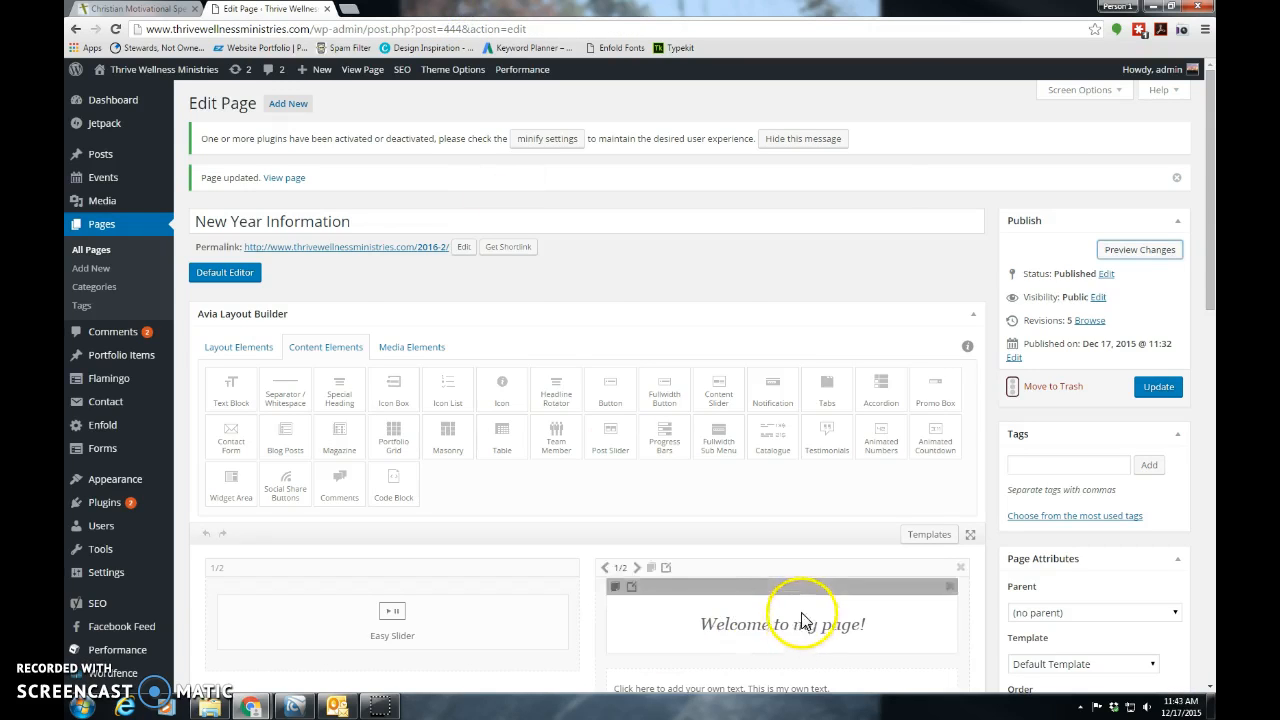
pyautogui.scroll(-2, 806, 600)
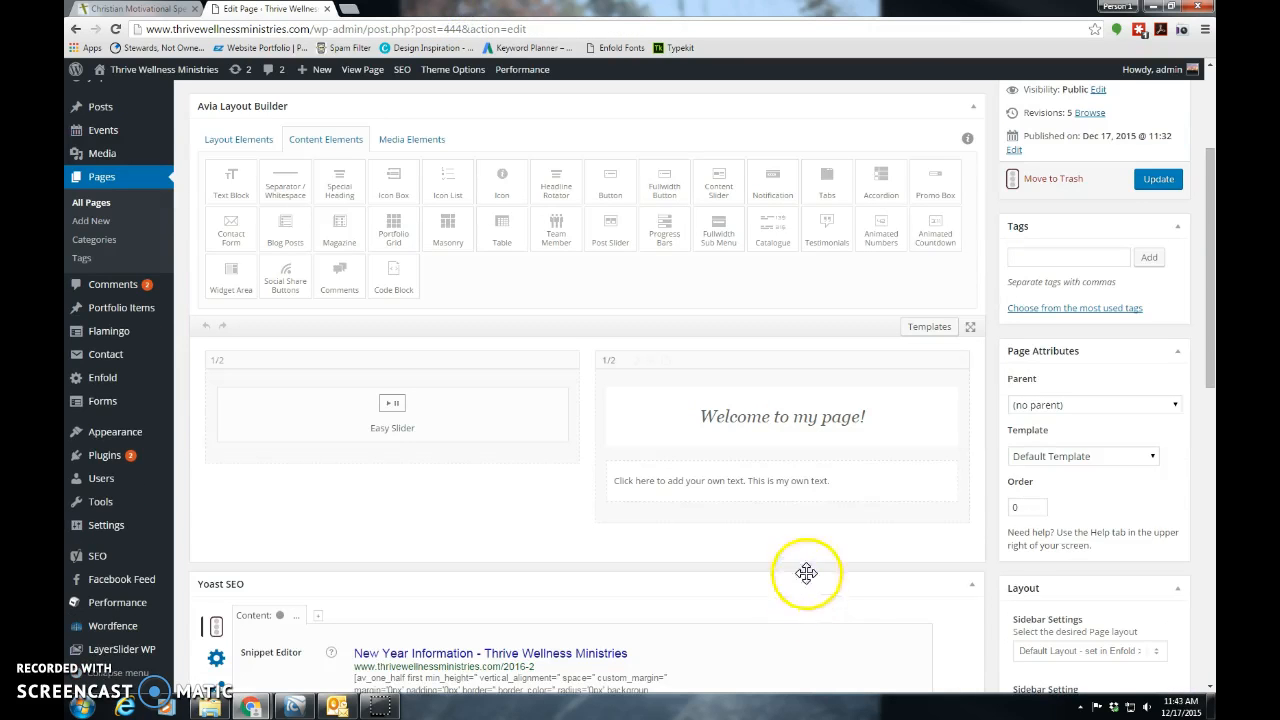
pyautogui.click(756, 510)
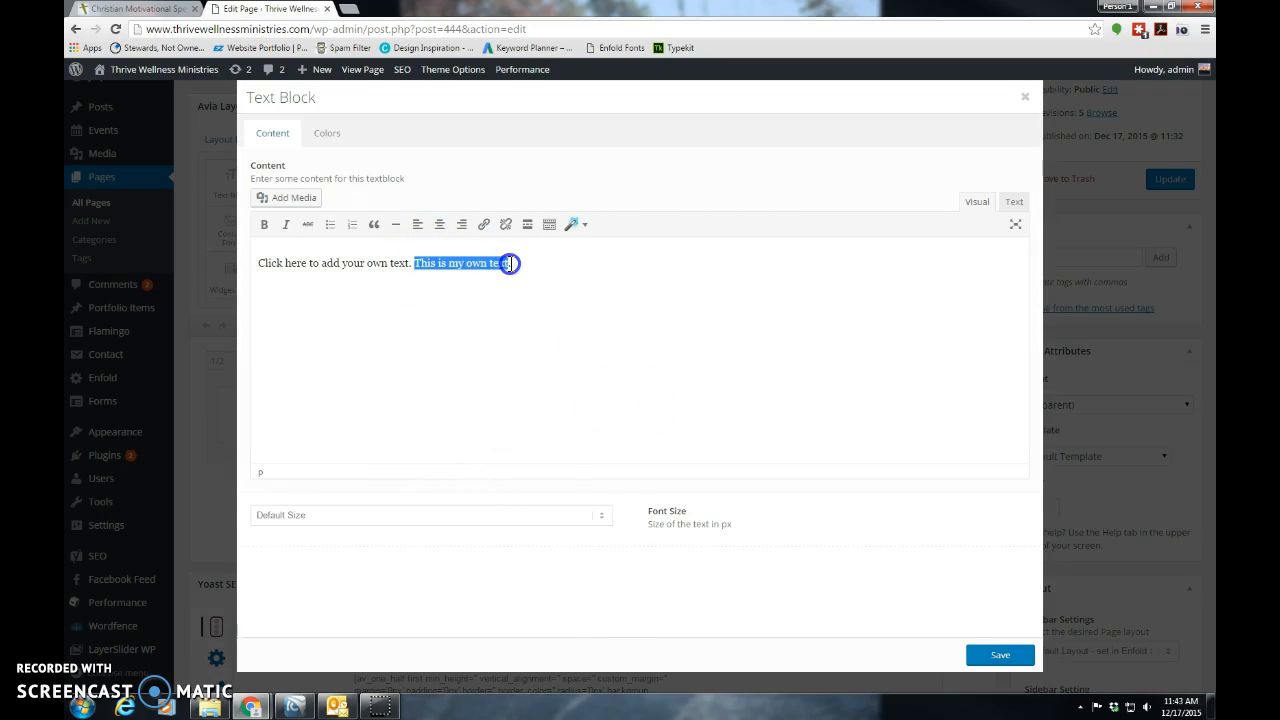
pyautogui.click(483, 224)
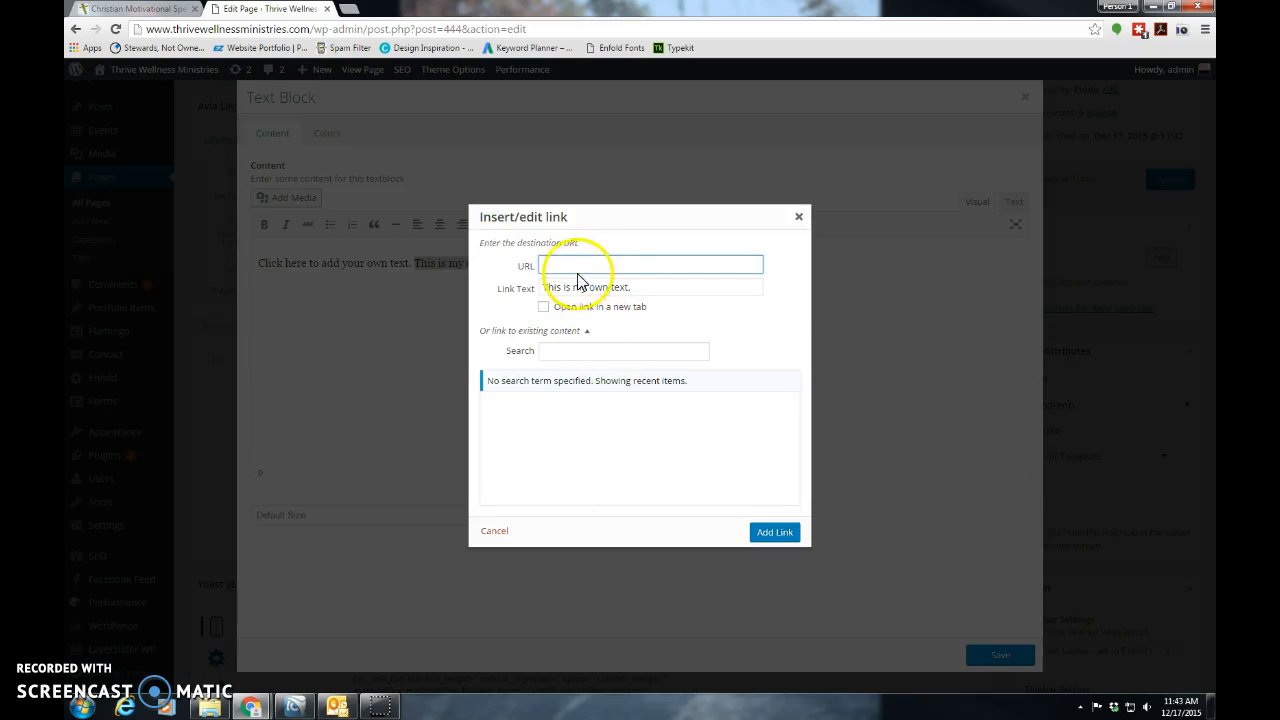
pyautogui.write('www.google.com')
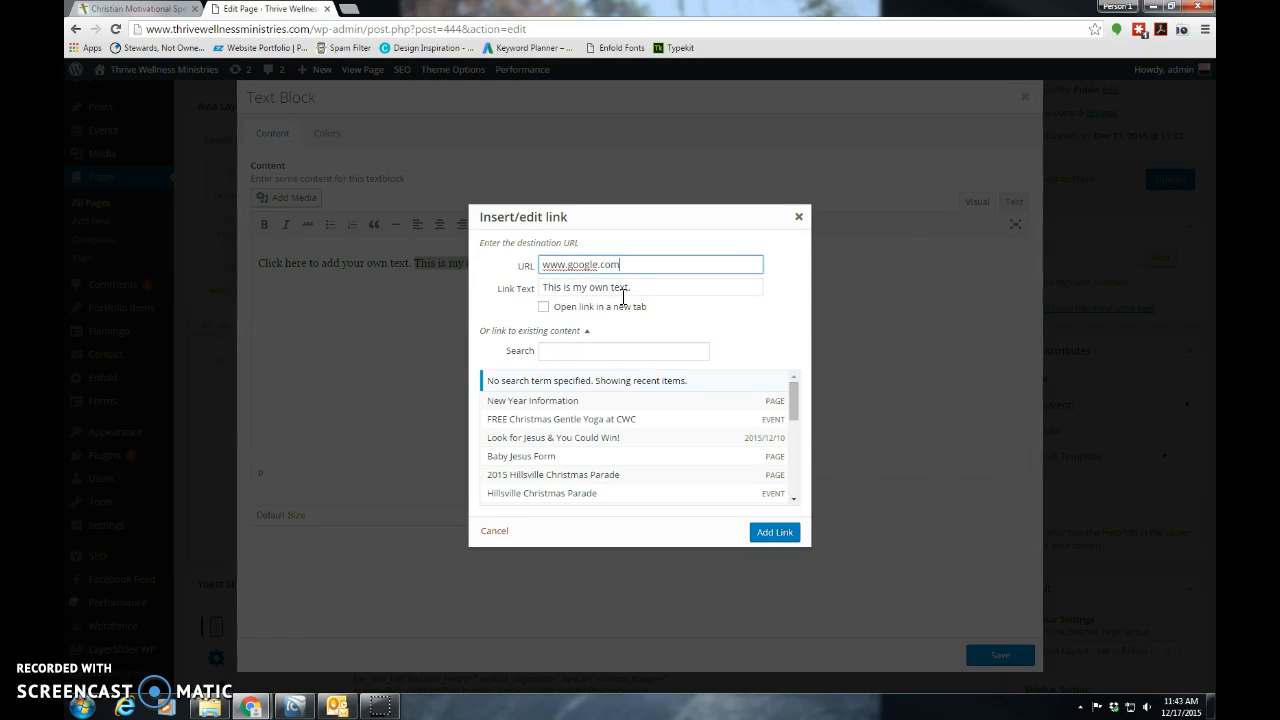
pyautogui.click(543, 307)
pyautogui.click(763, 536)
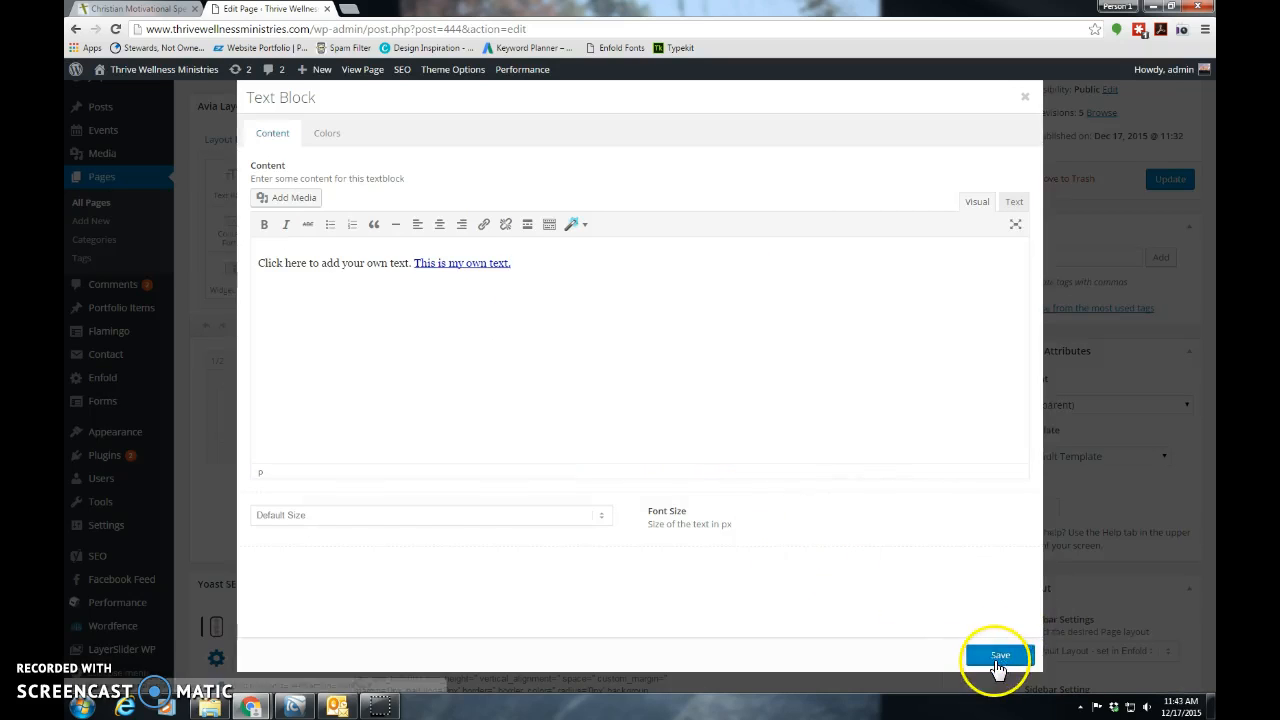
pyautogui.click(1000, 655)
pyautogui.click(1157, 182)
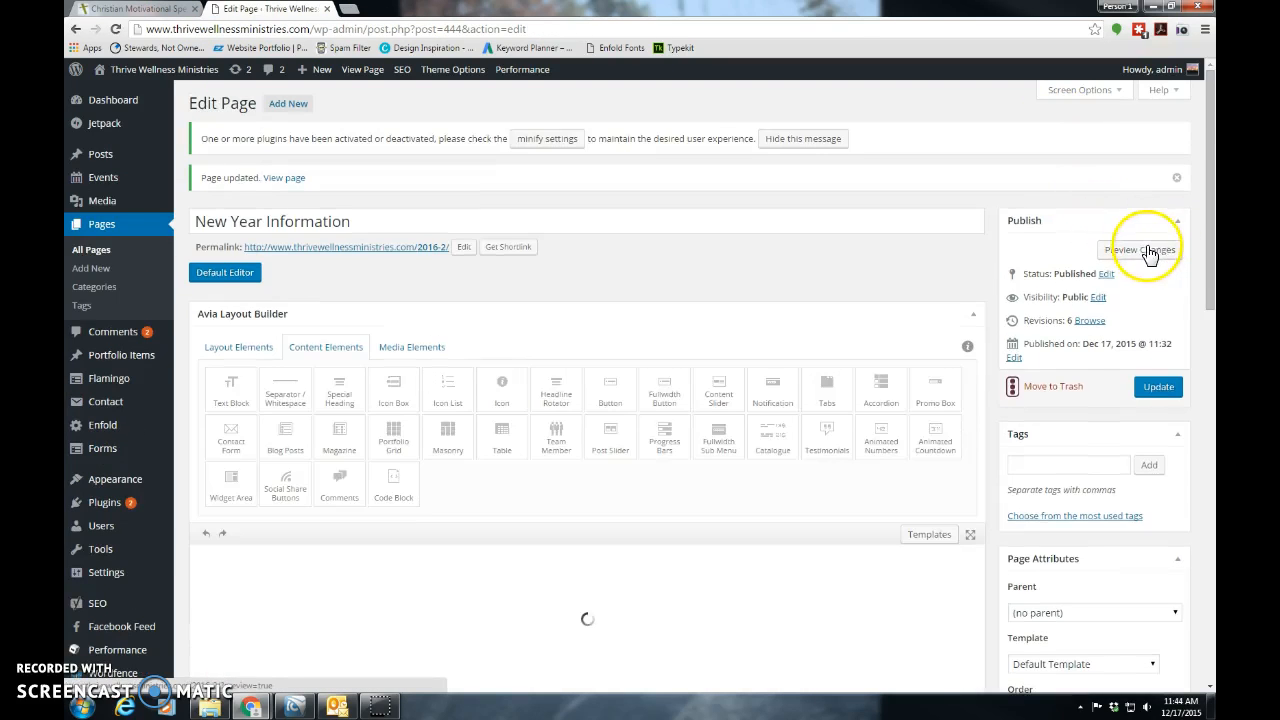
# - Preview the page, test the "This is my own text." link, and close the linked site and the preview
pyautogui.click(1147, 250)
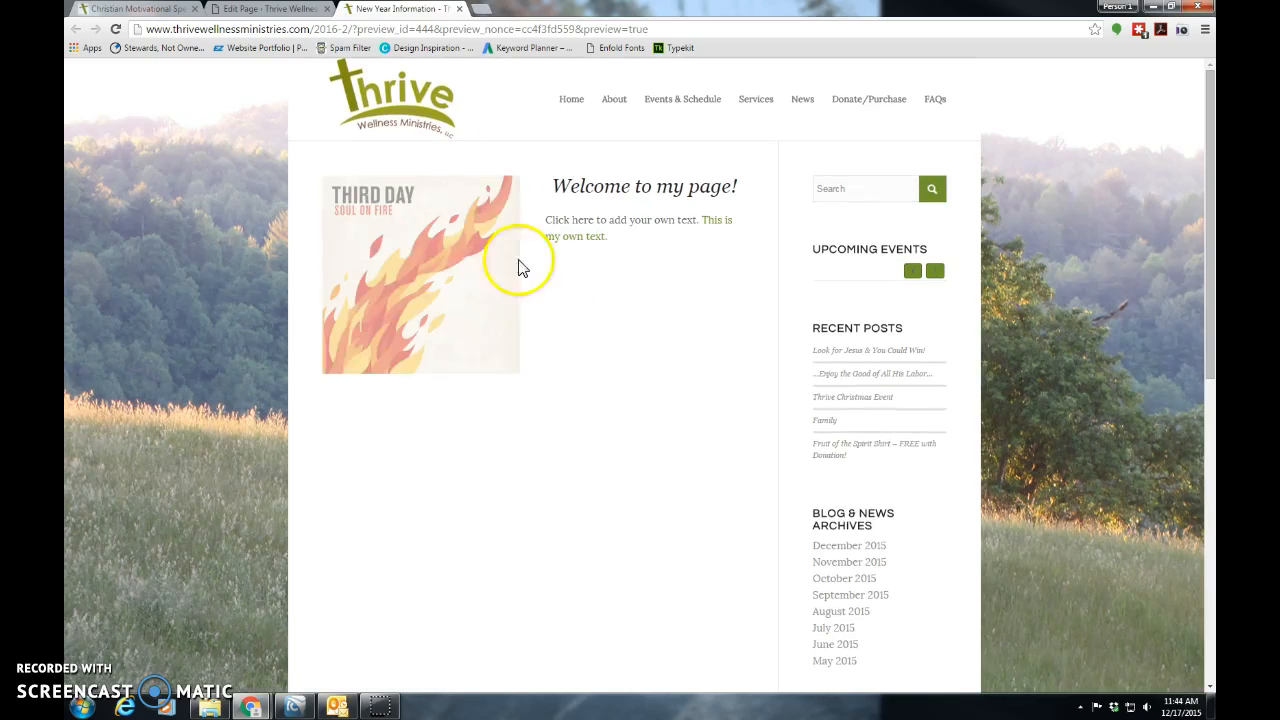
pyautogui.click(715, 222)
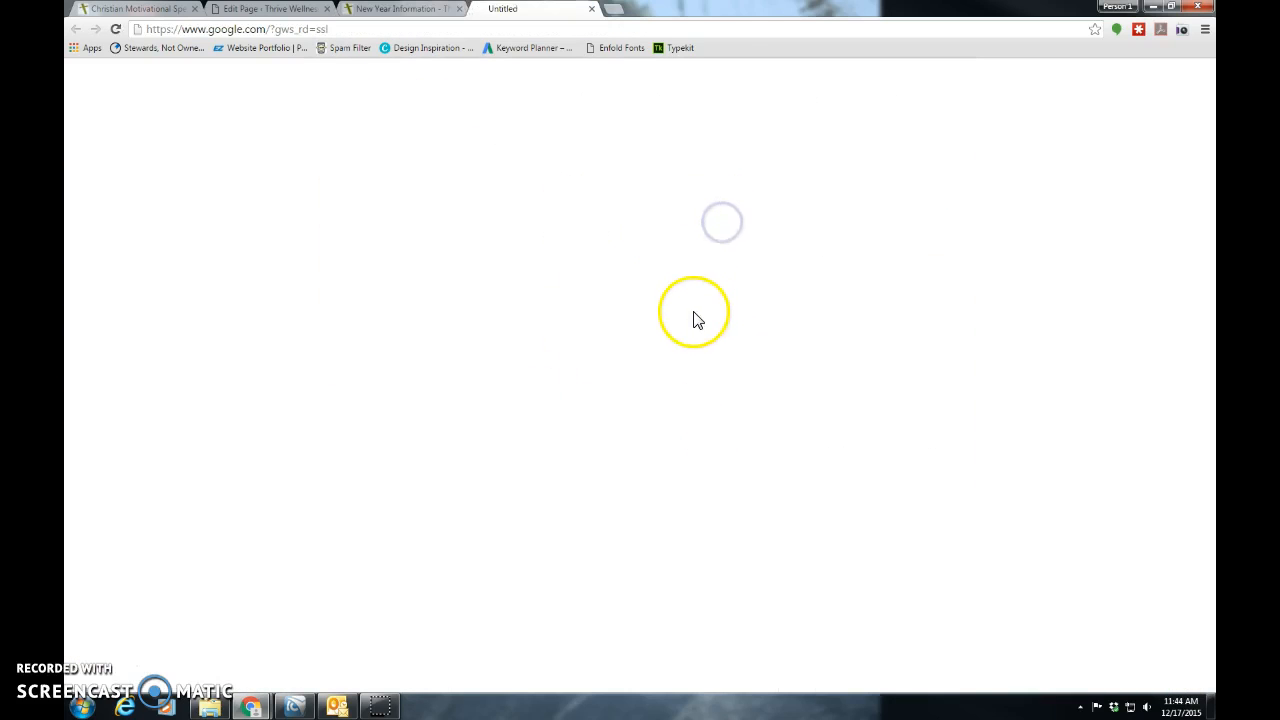
pyautogui.click(591, 10)
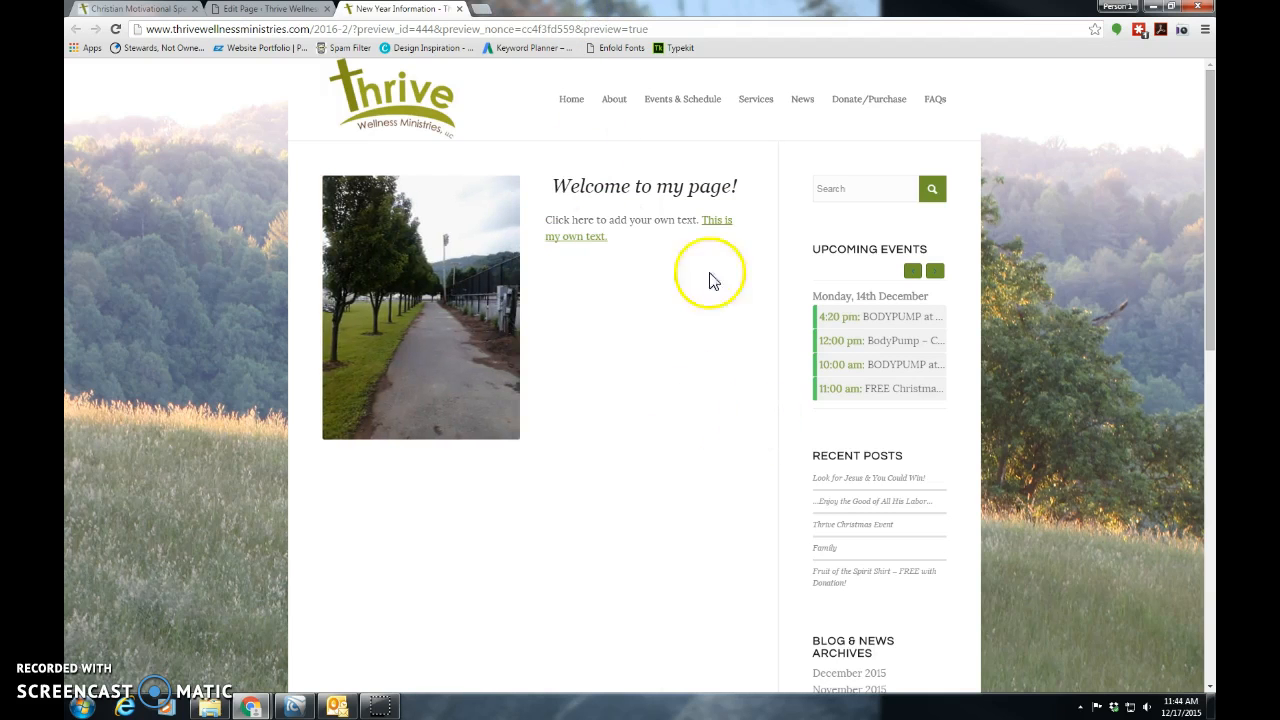
pyautogui.click(459, 9)
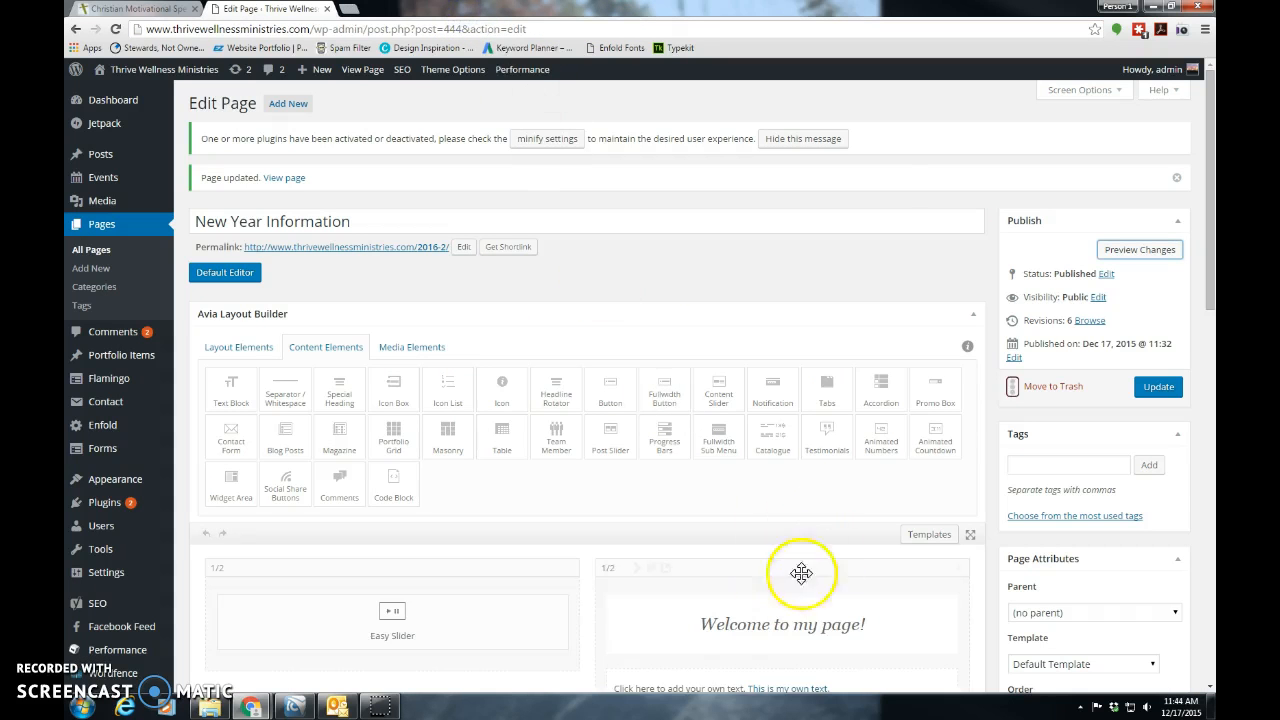
# - Add a 1/3 column below the two 1/2 columns and duplicate it
pyautogui.scroll(-3, 815, 580)
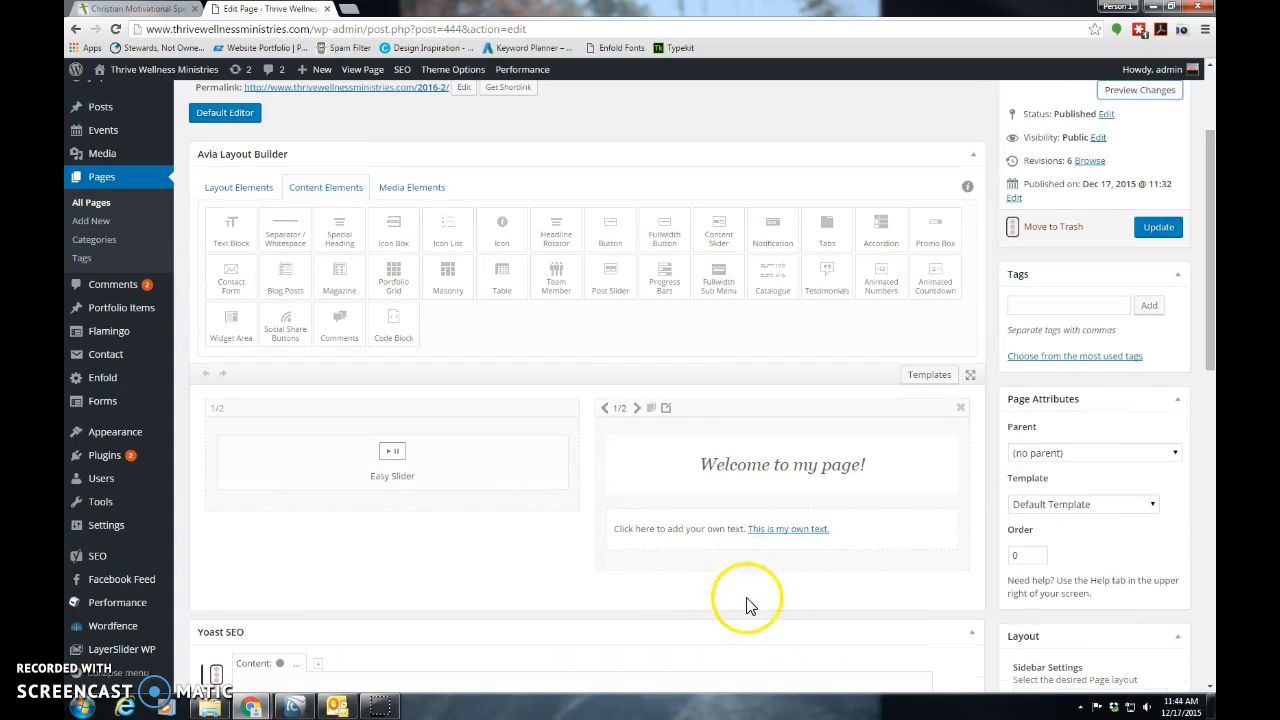
pyautogui.click(242, 186)
pyautogui.scroll(-1, 423, 291)
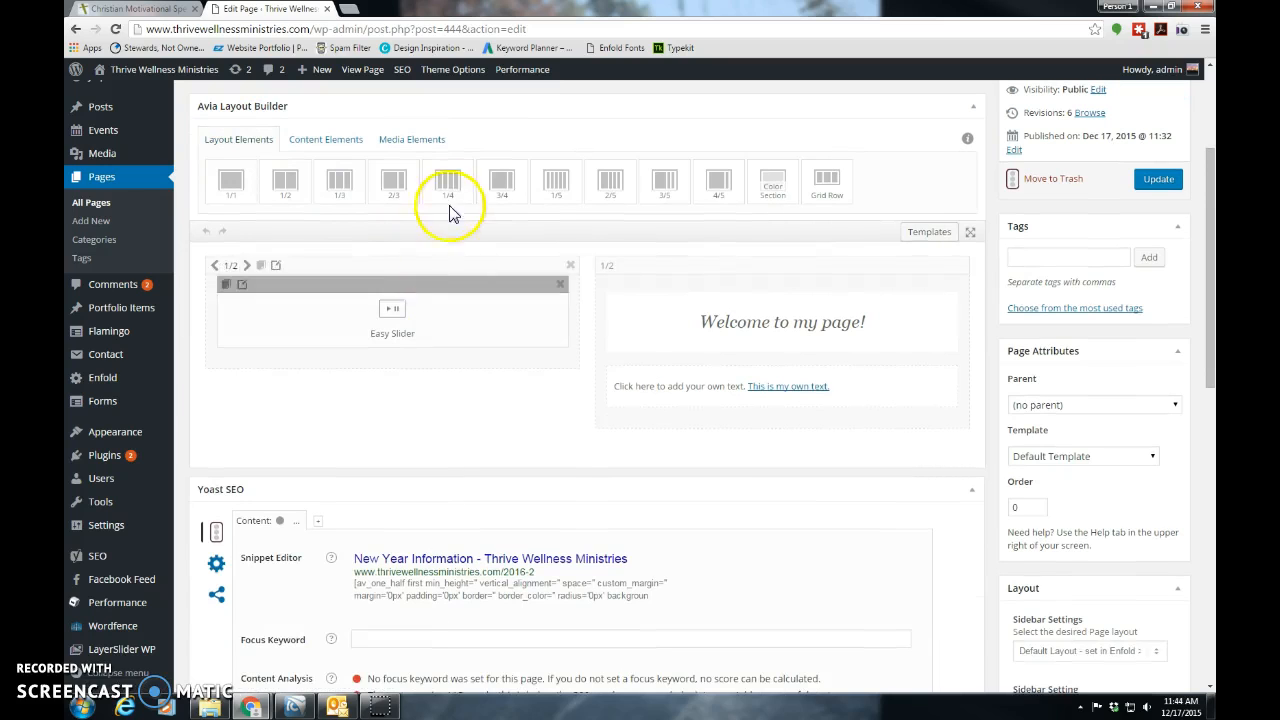
pyautogui.click(339, 185)
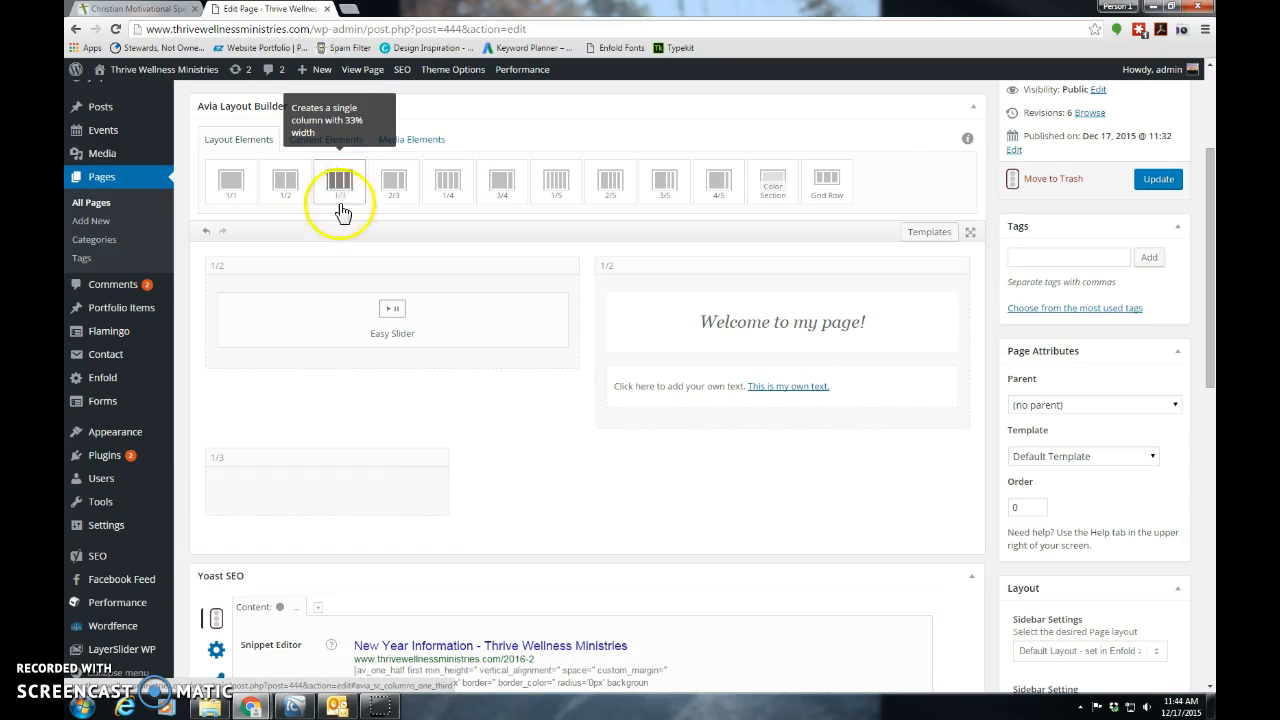
pyautogui.moveTo(407, 484)
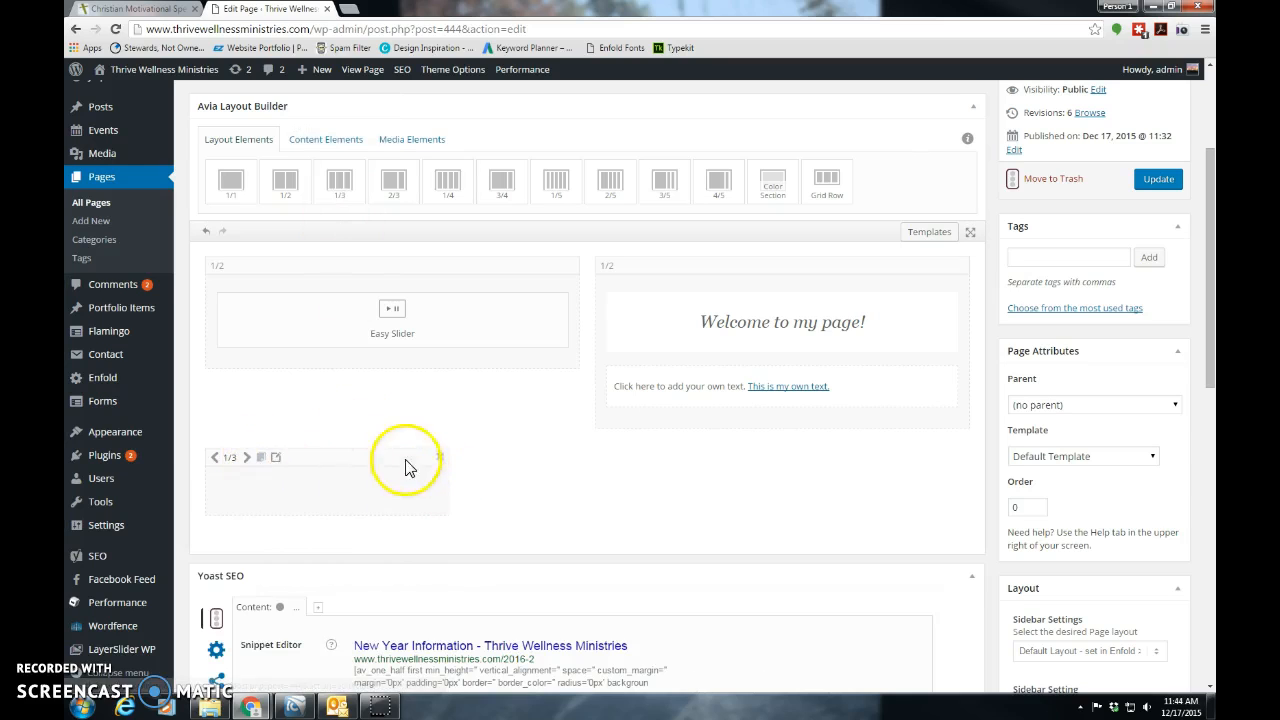
pyautogui.click(261, 460)
pyautogui.click(261, 460)
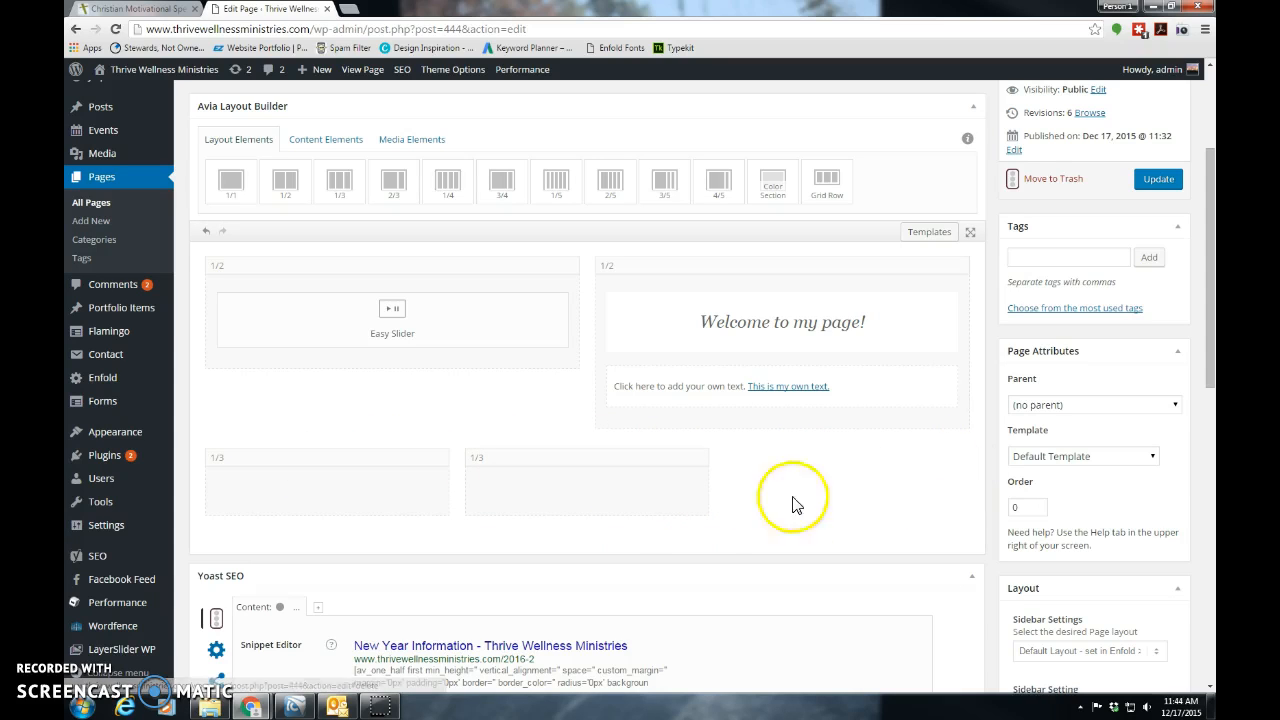
# - Delete the empty 1/3 columns below the two 1/2 columns
pyautogui.scroll(2, 755, 500)
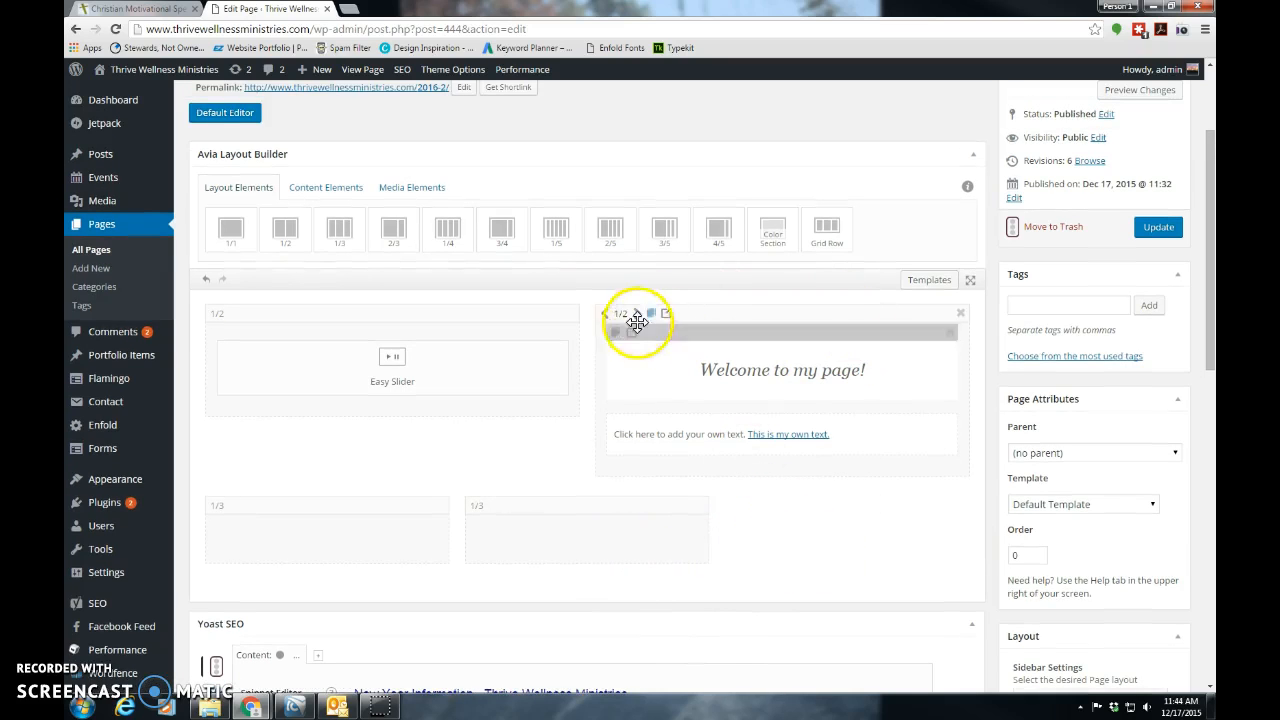
pyautogui.click(703, 506)
pyautogui.click(442, 507)
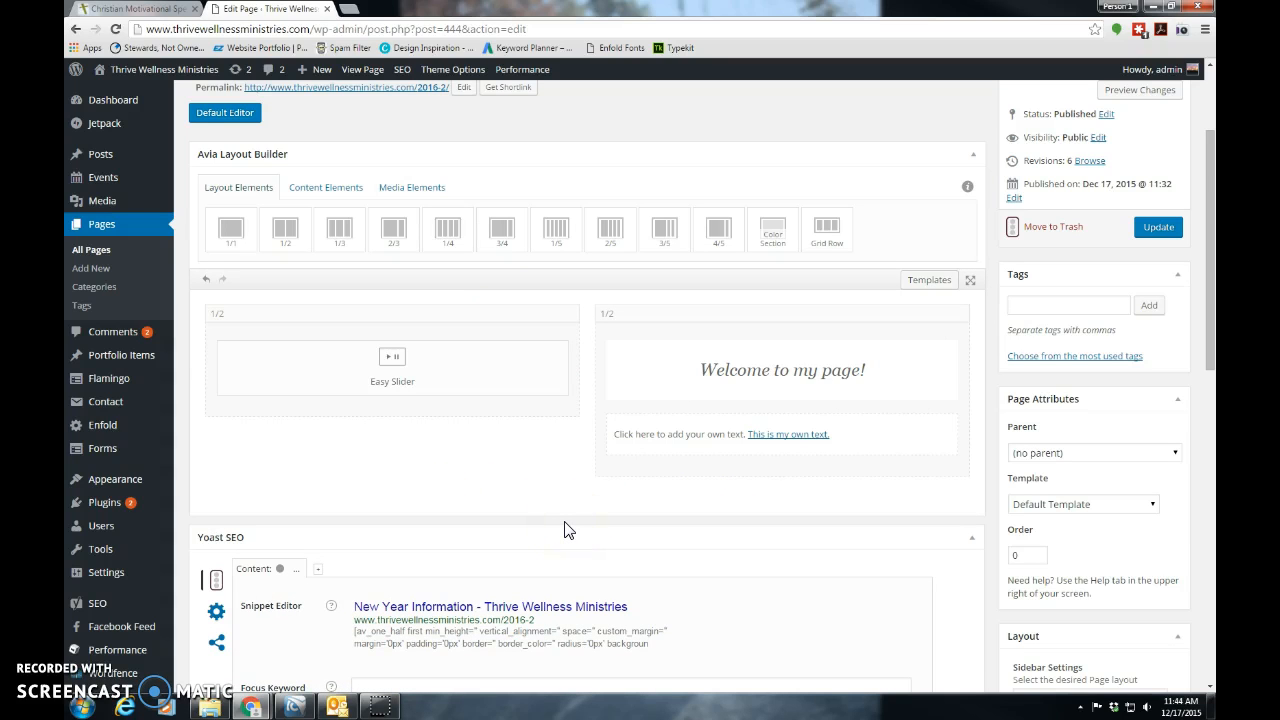